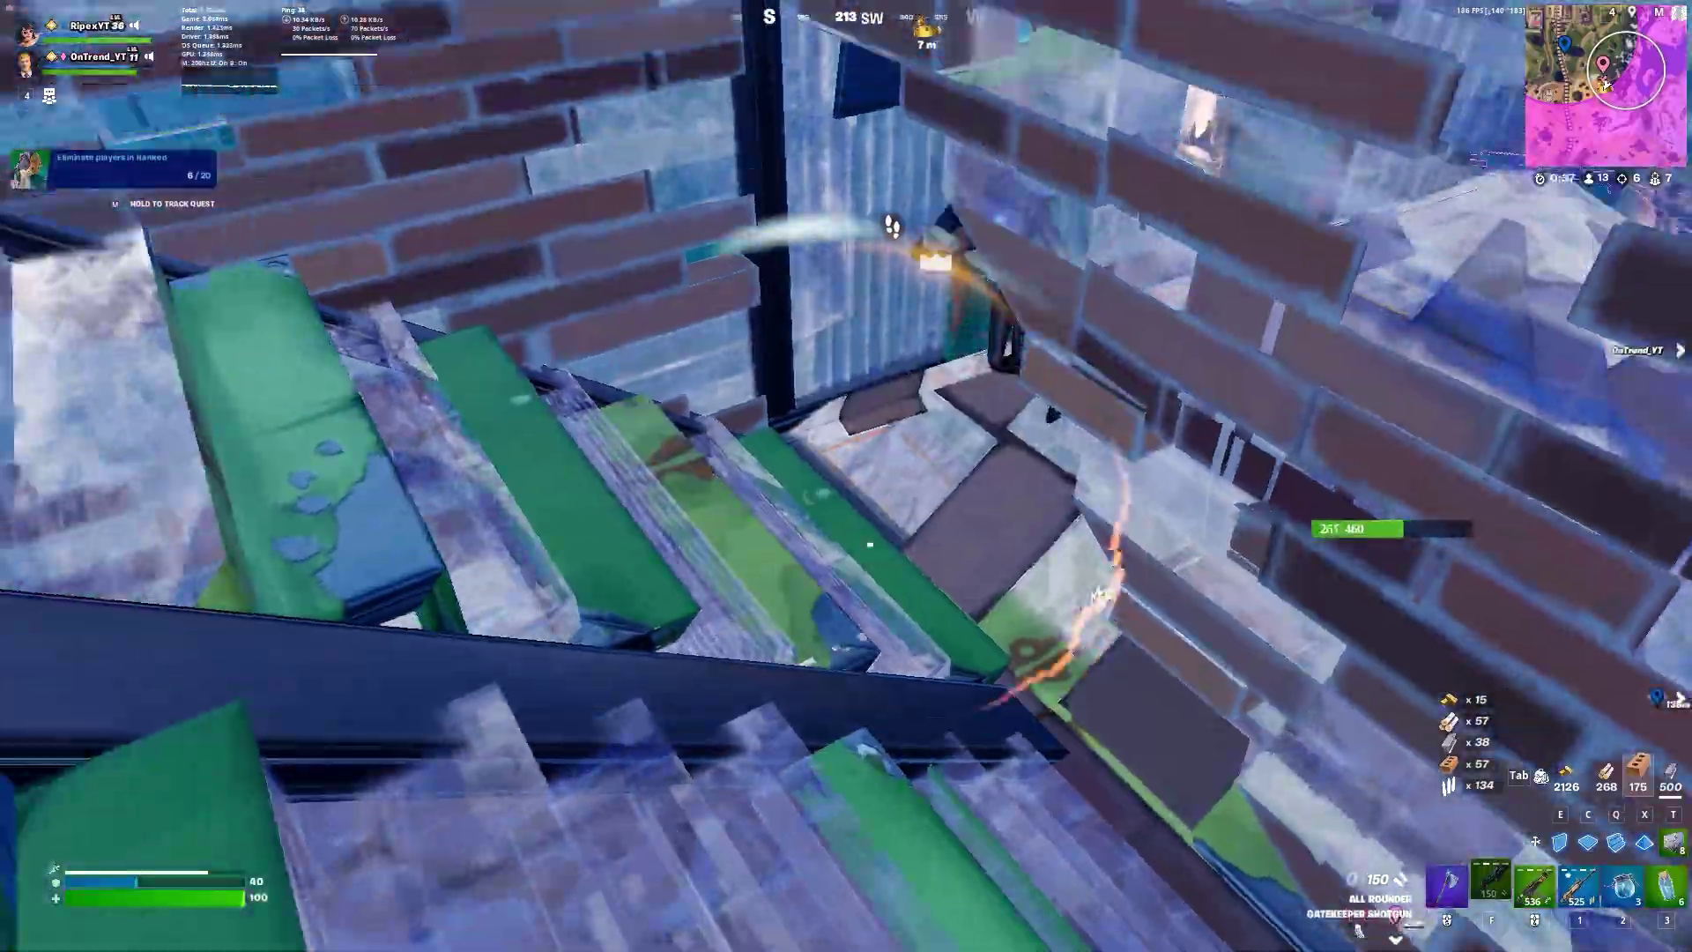
key("2")
left_click(846, 476)
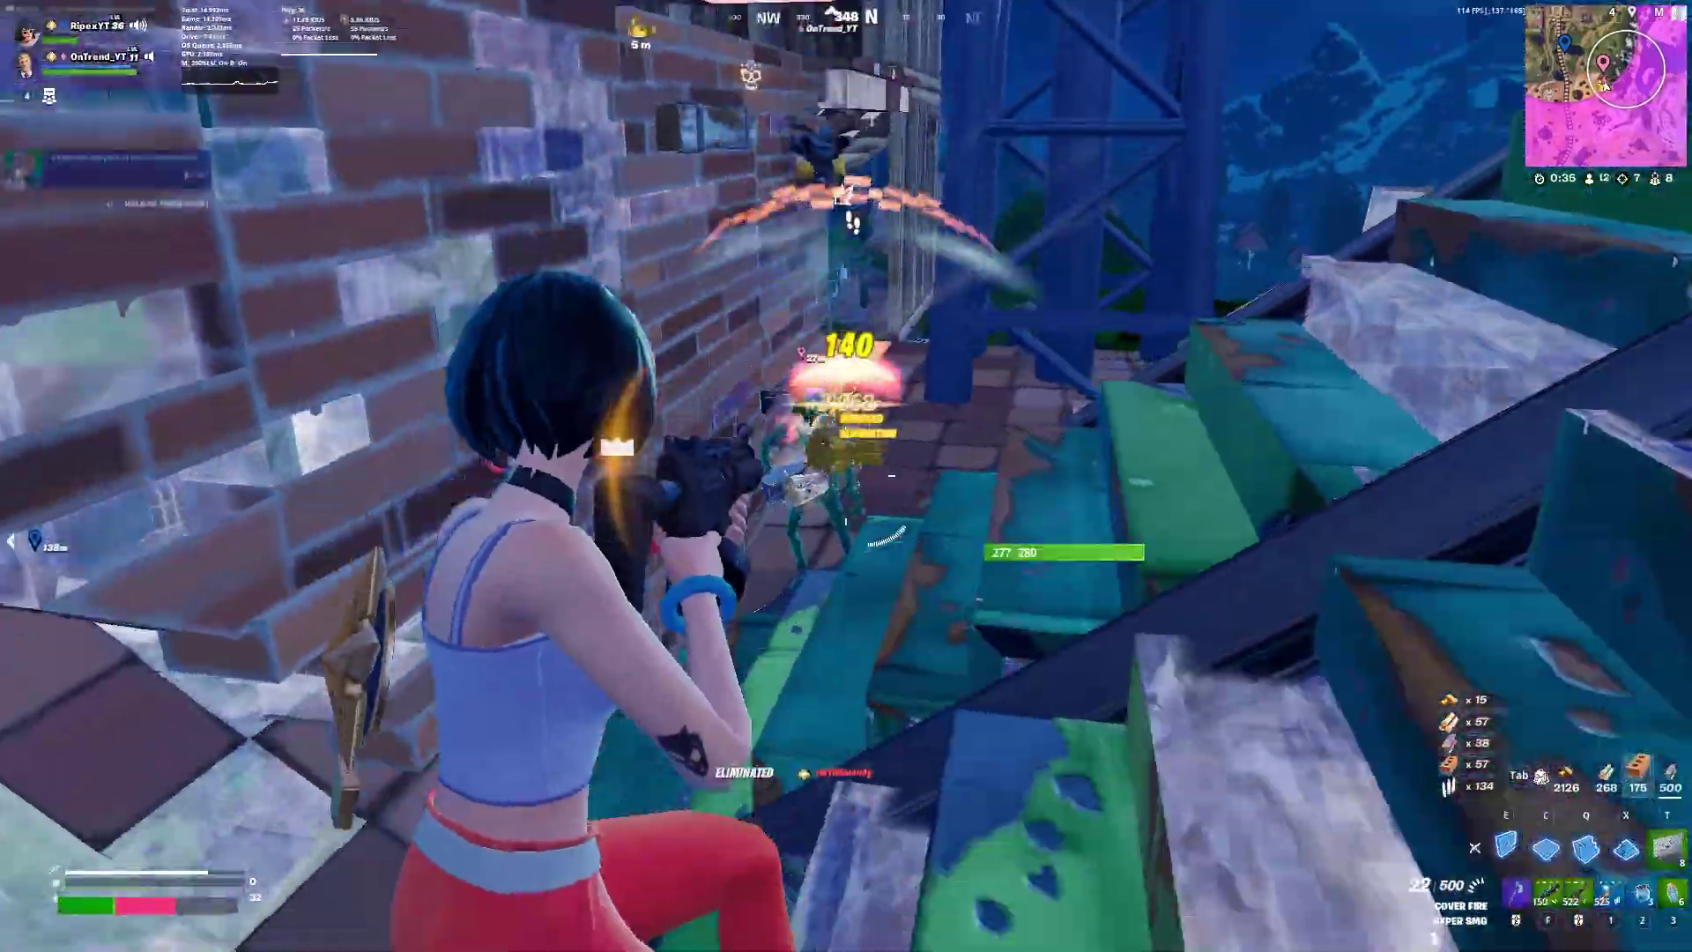
key("e")
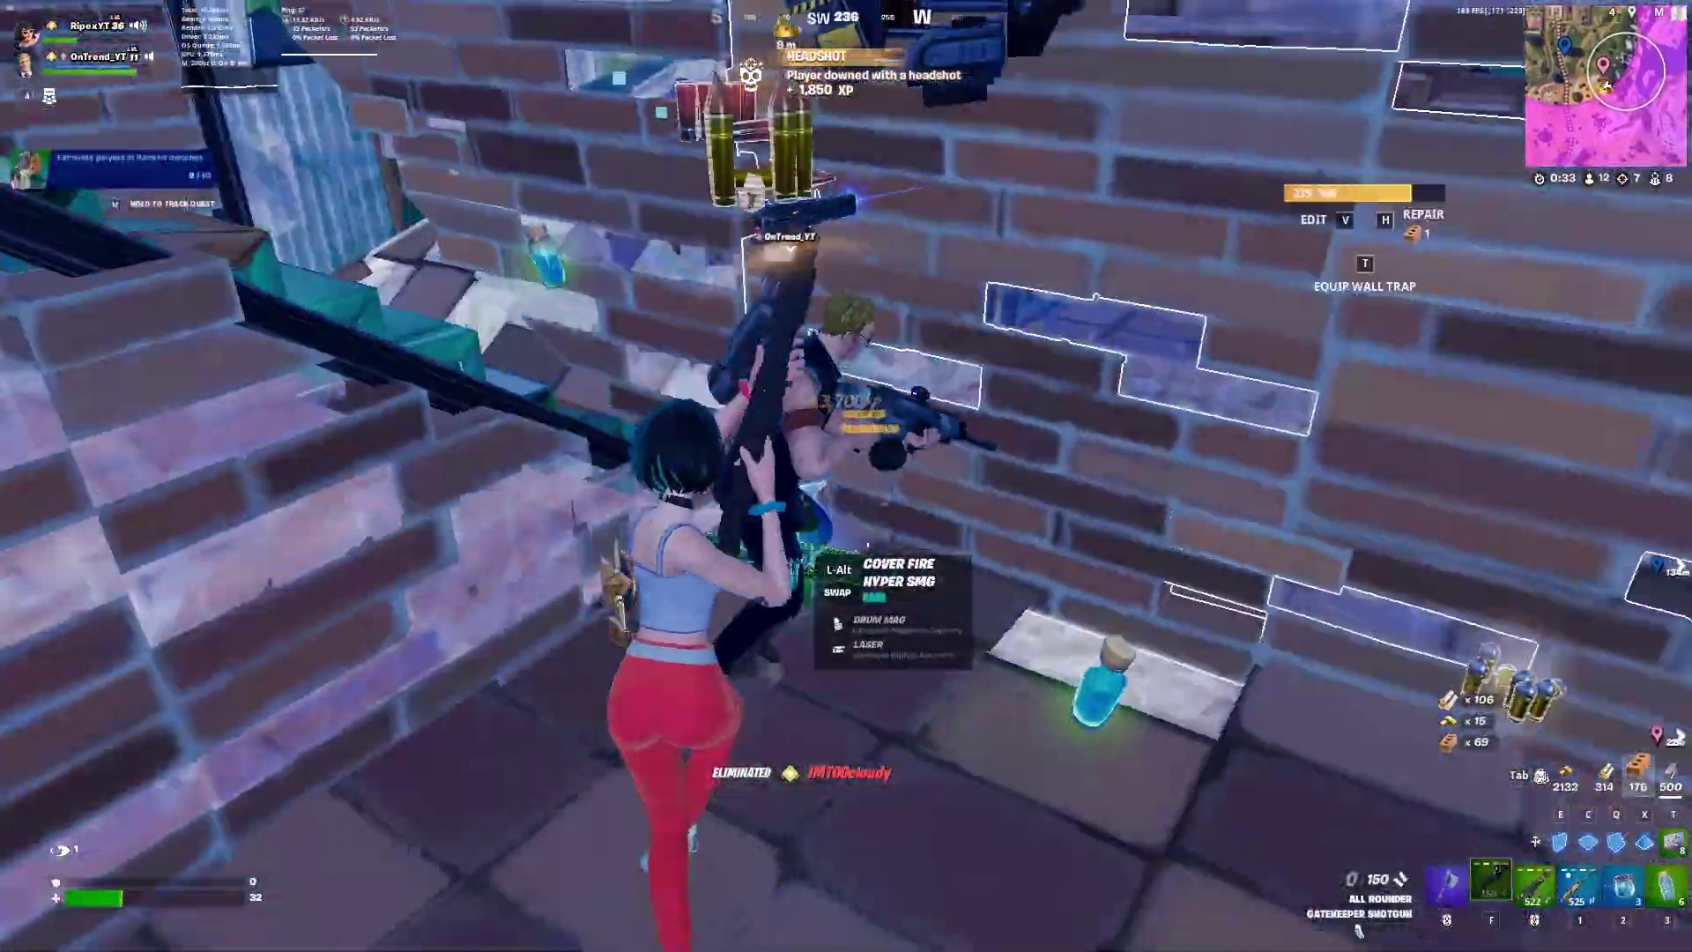
key("space")
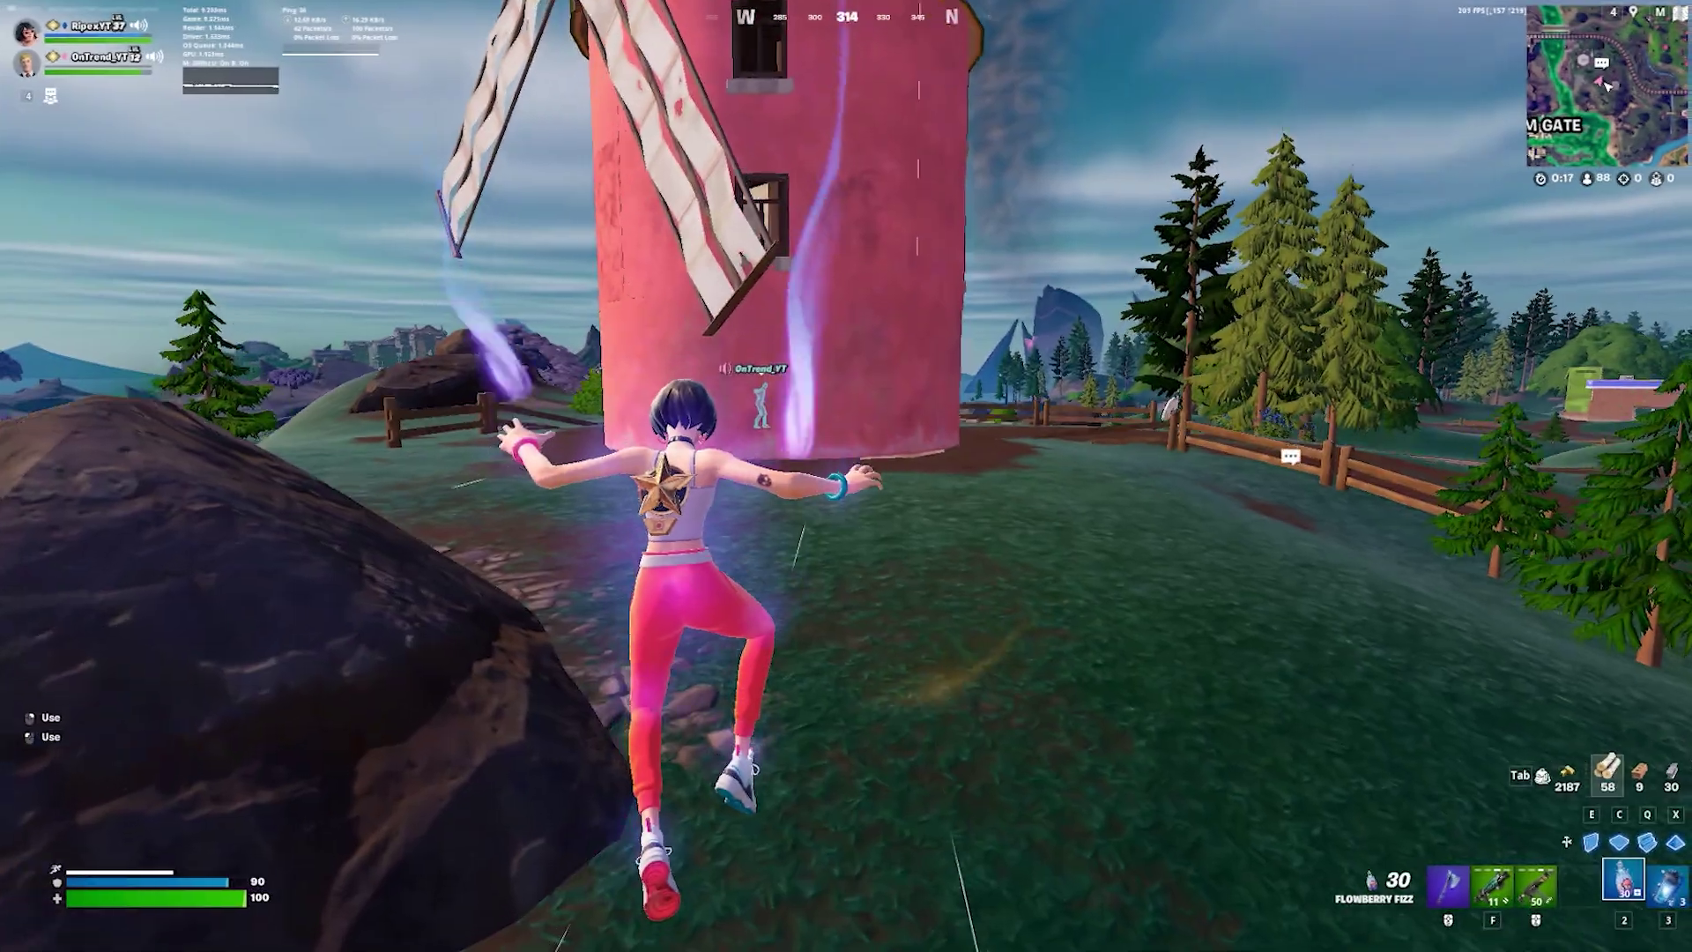
key("w")
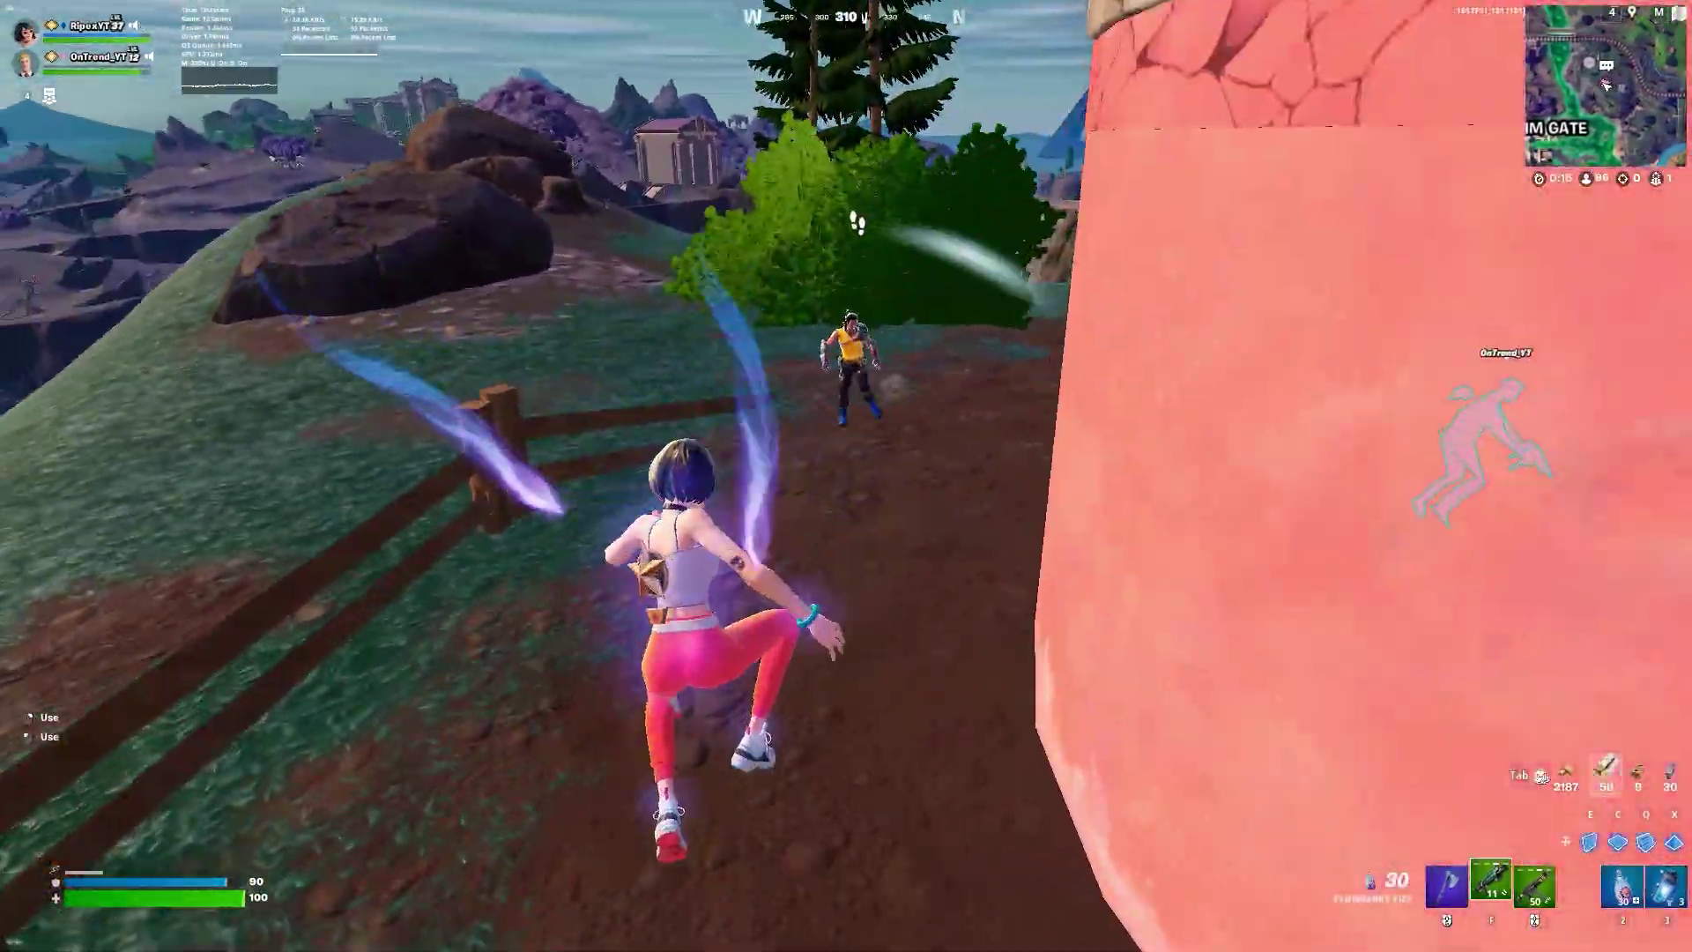
key("w")
left_click(846, 475)
left_click(846, 476)
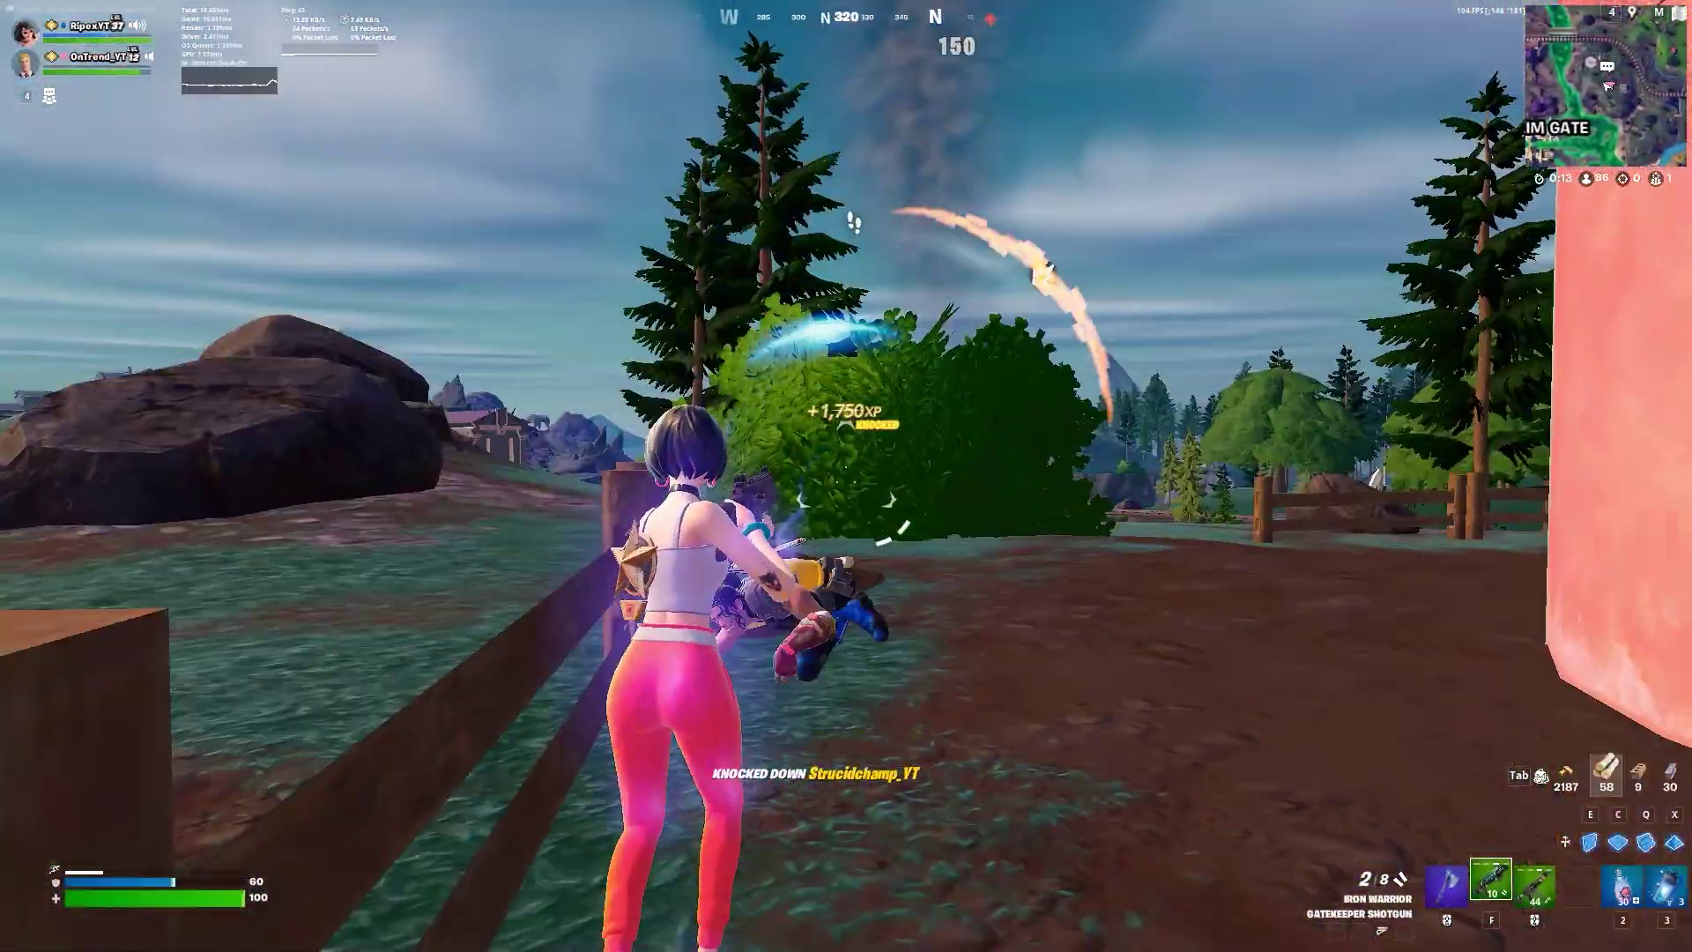
key("w")
scroll(846, 476, "down", 1)
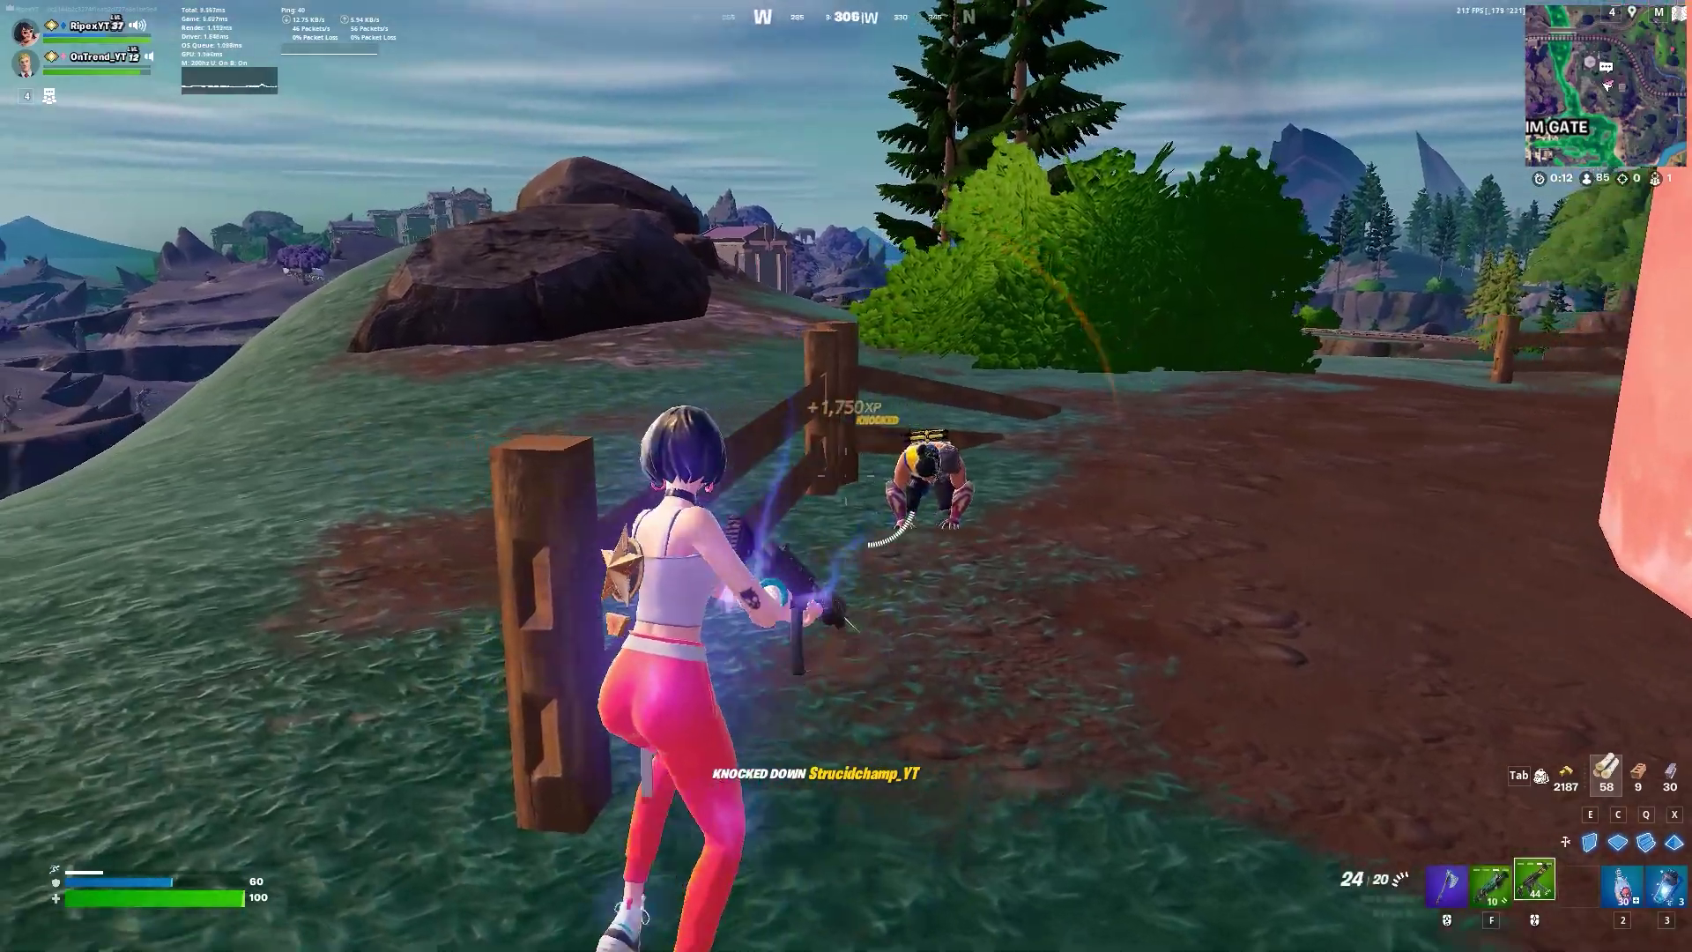
left_click(846, 476)
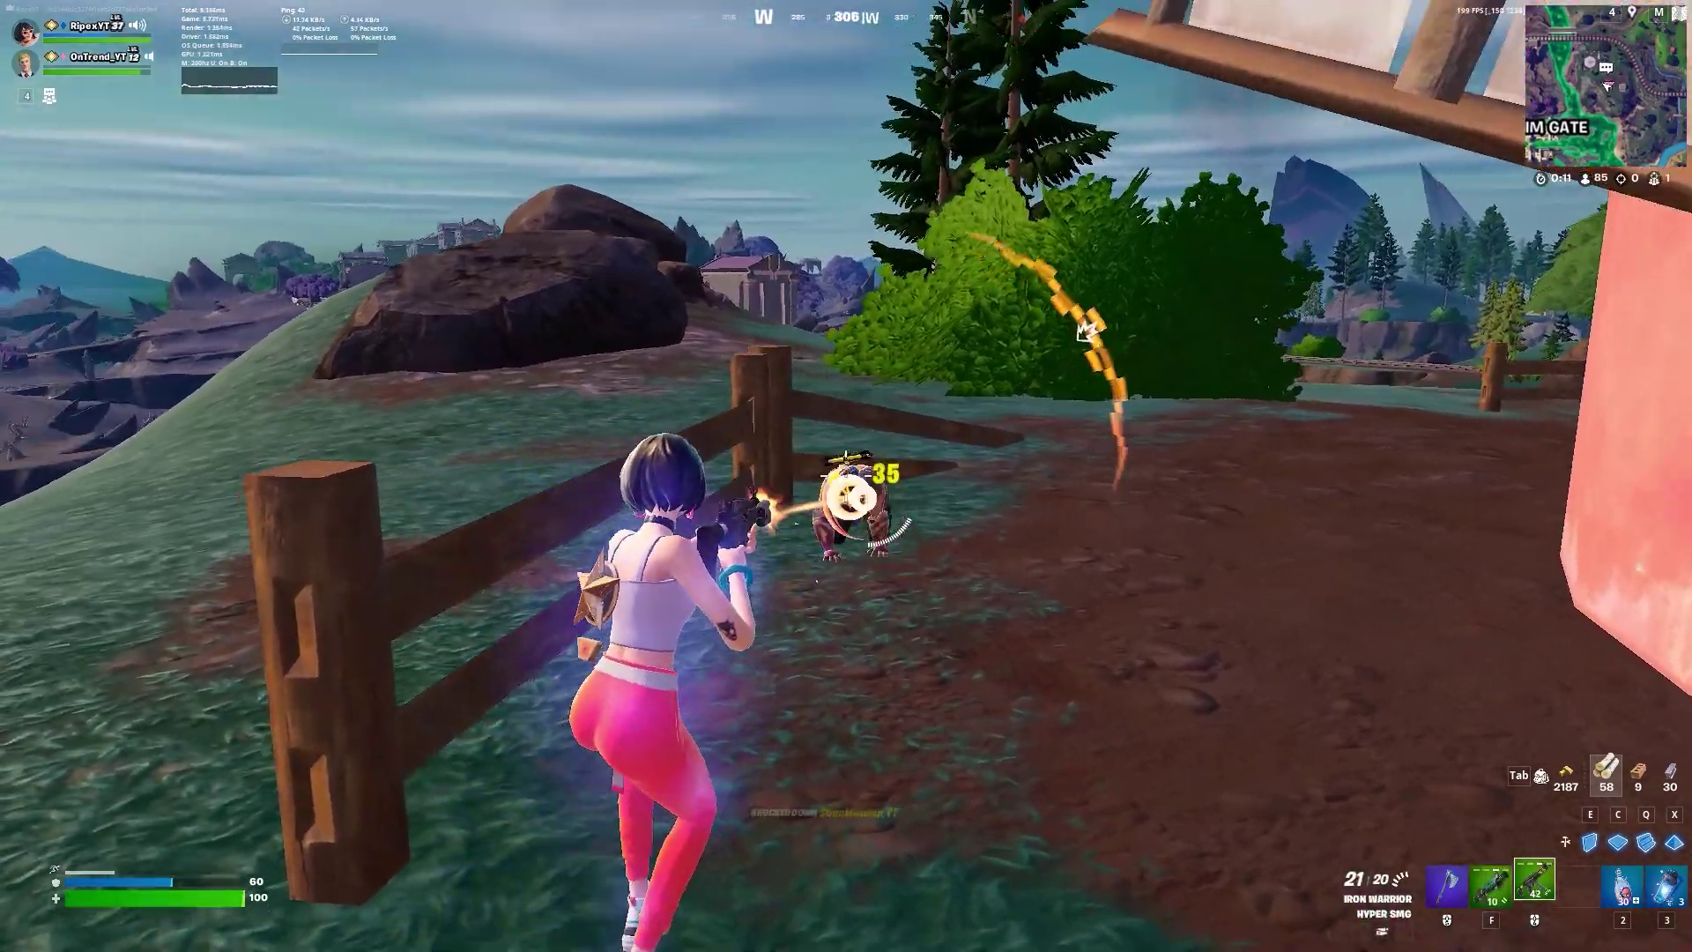
left_click(846, 475)
key("w")
scroll(846, 476, "up", 1)
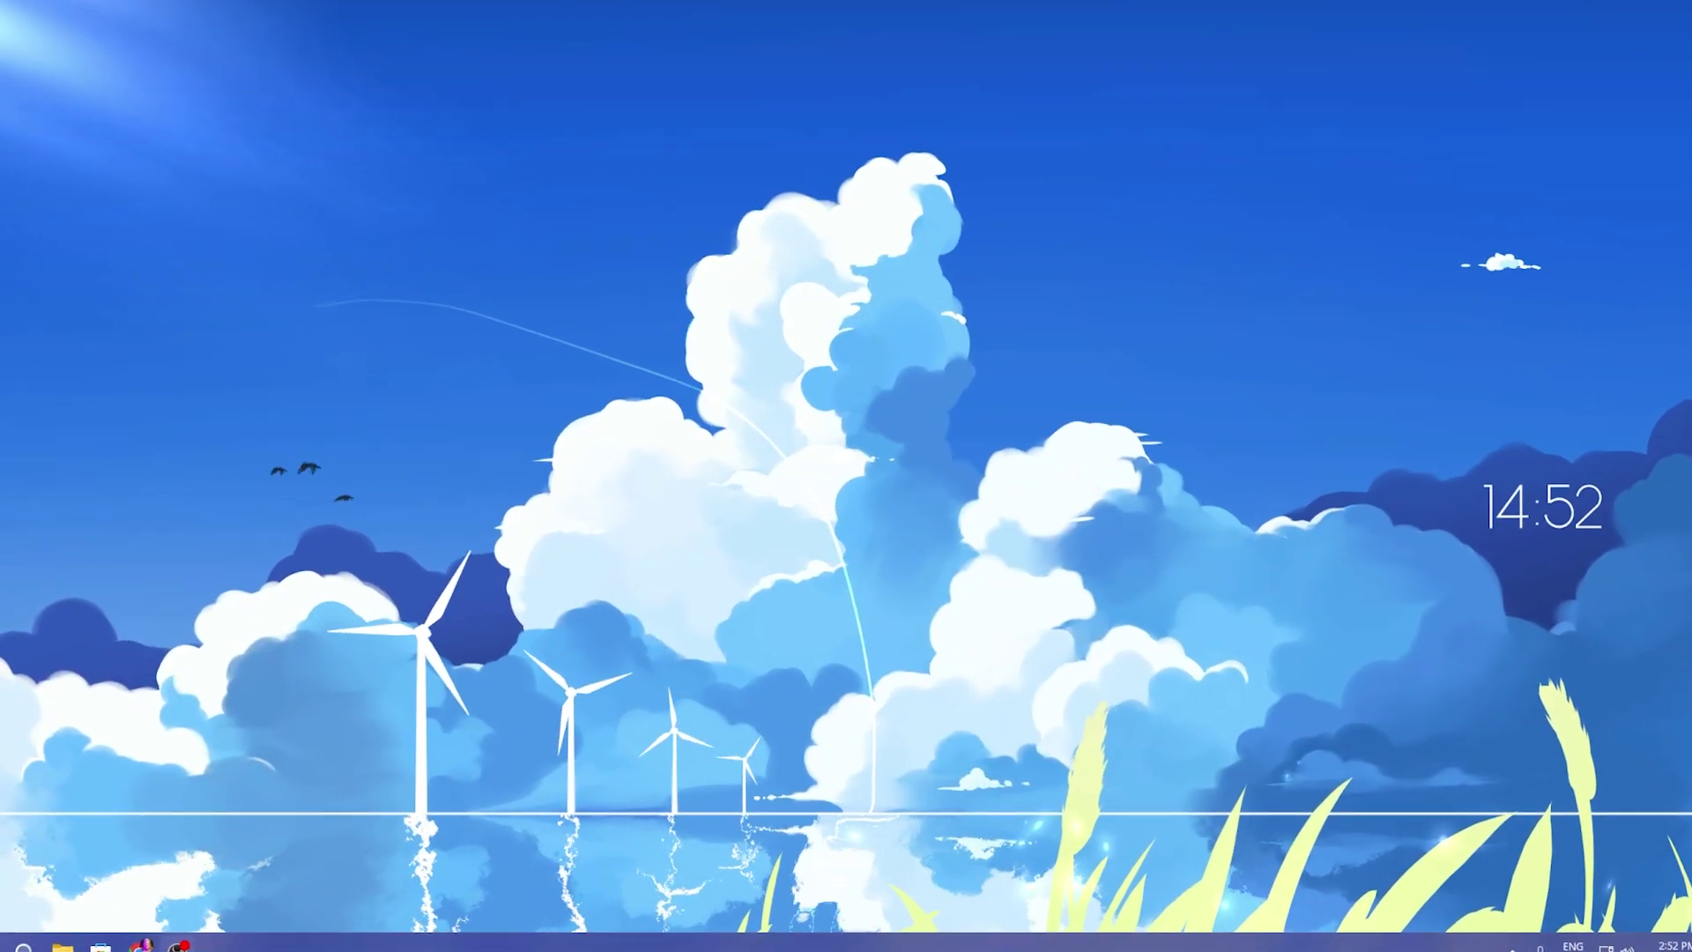
Step: Open Task Manager's startup apps list, sort it by start-up impact and open the options for the Program entry
right_click(767, 943)
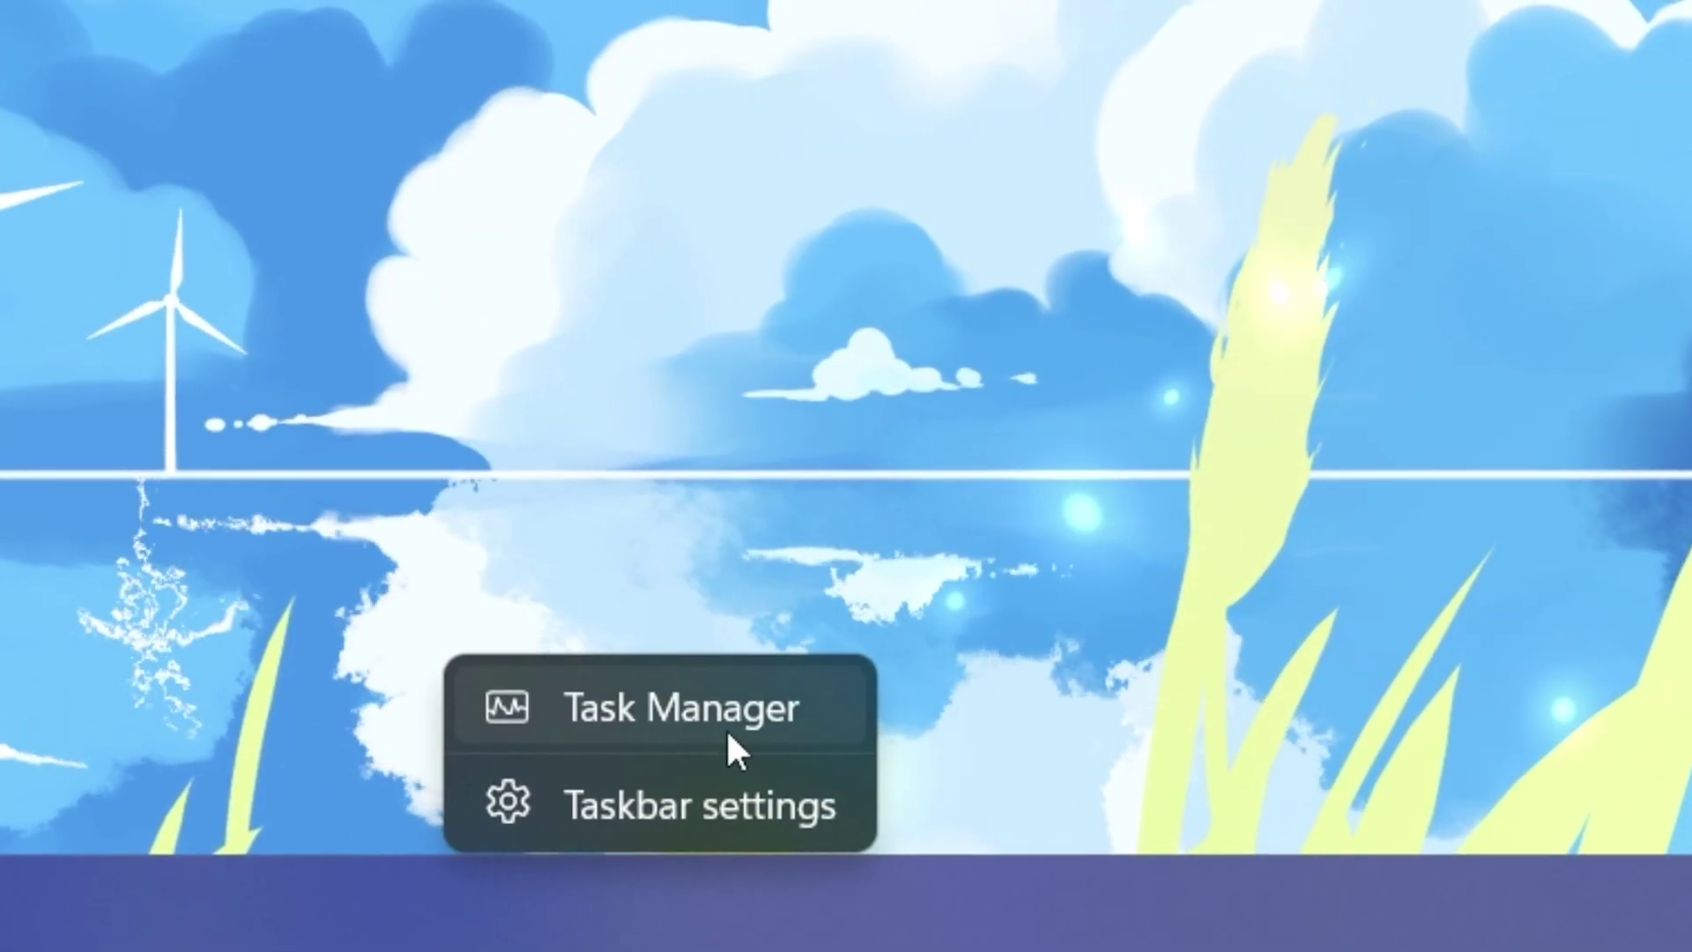
left_click(647, 716)
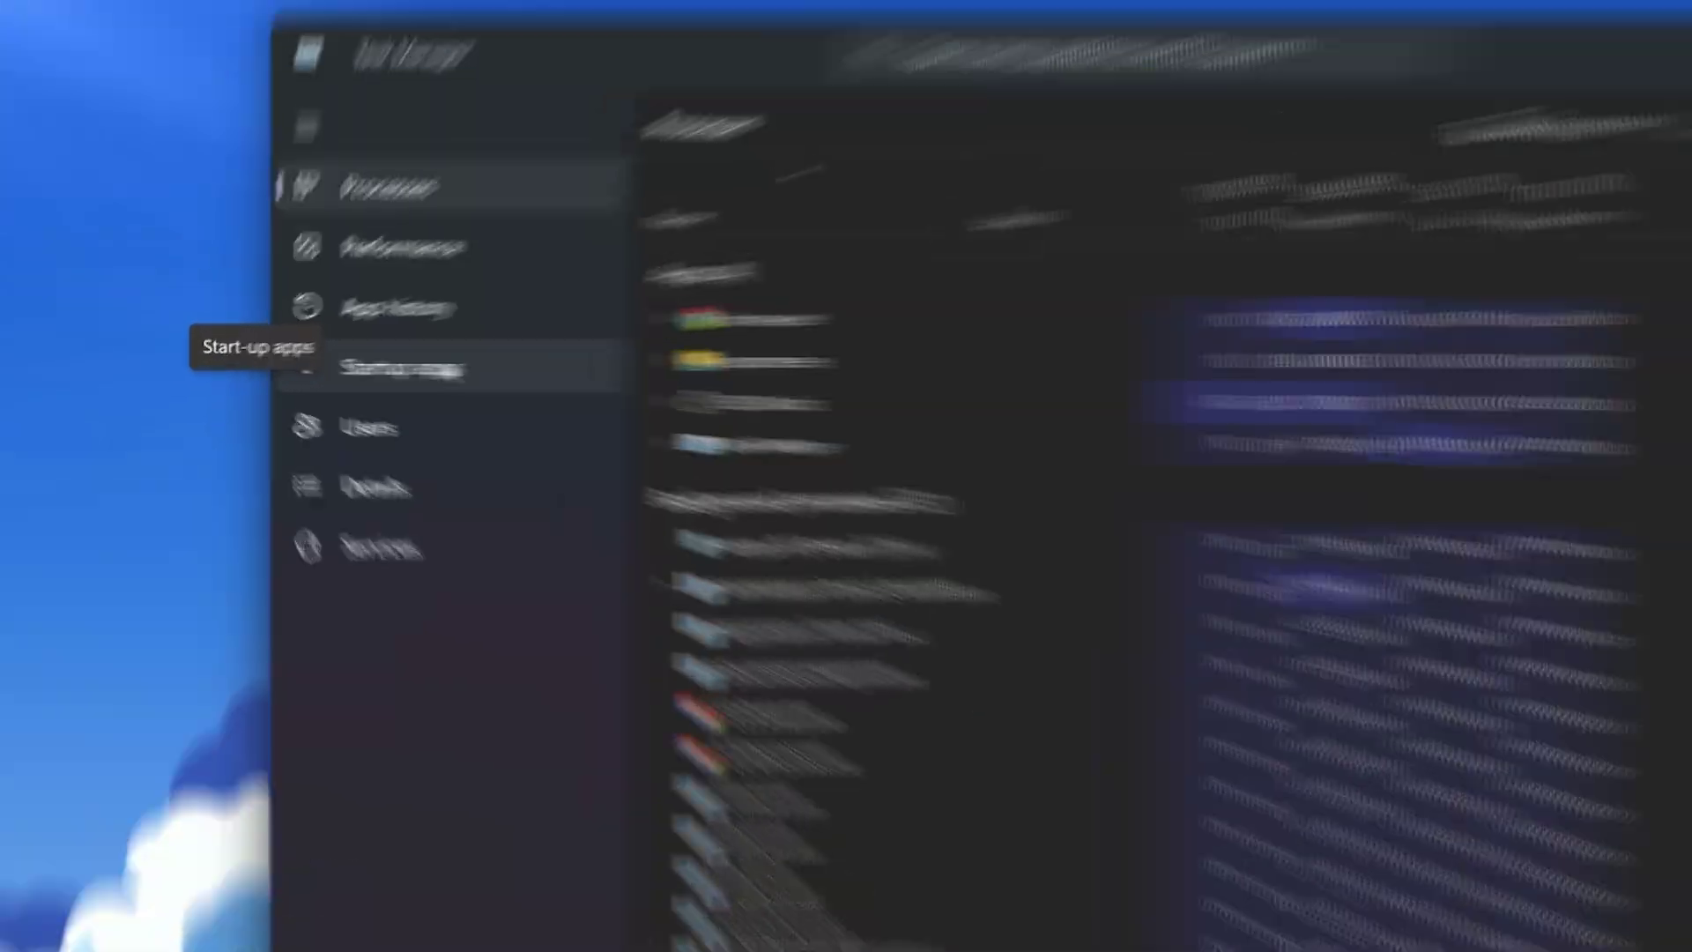
left_click(367, 358)
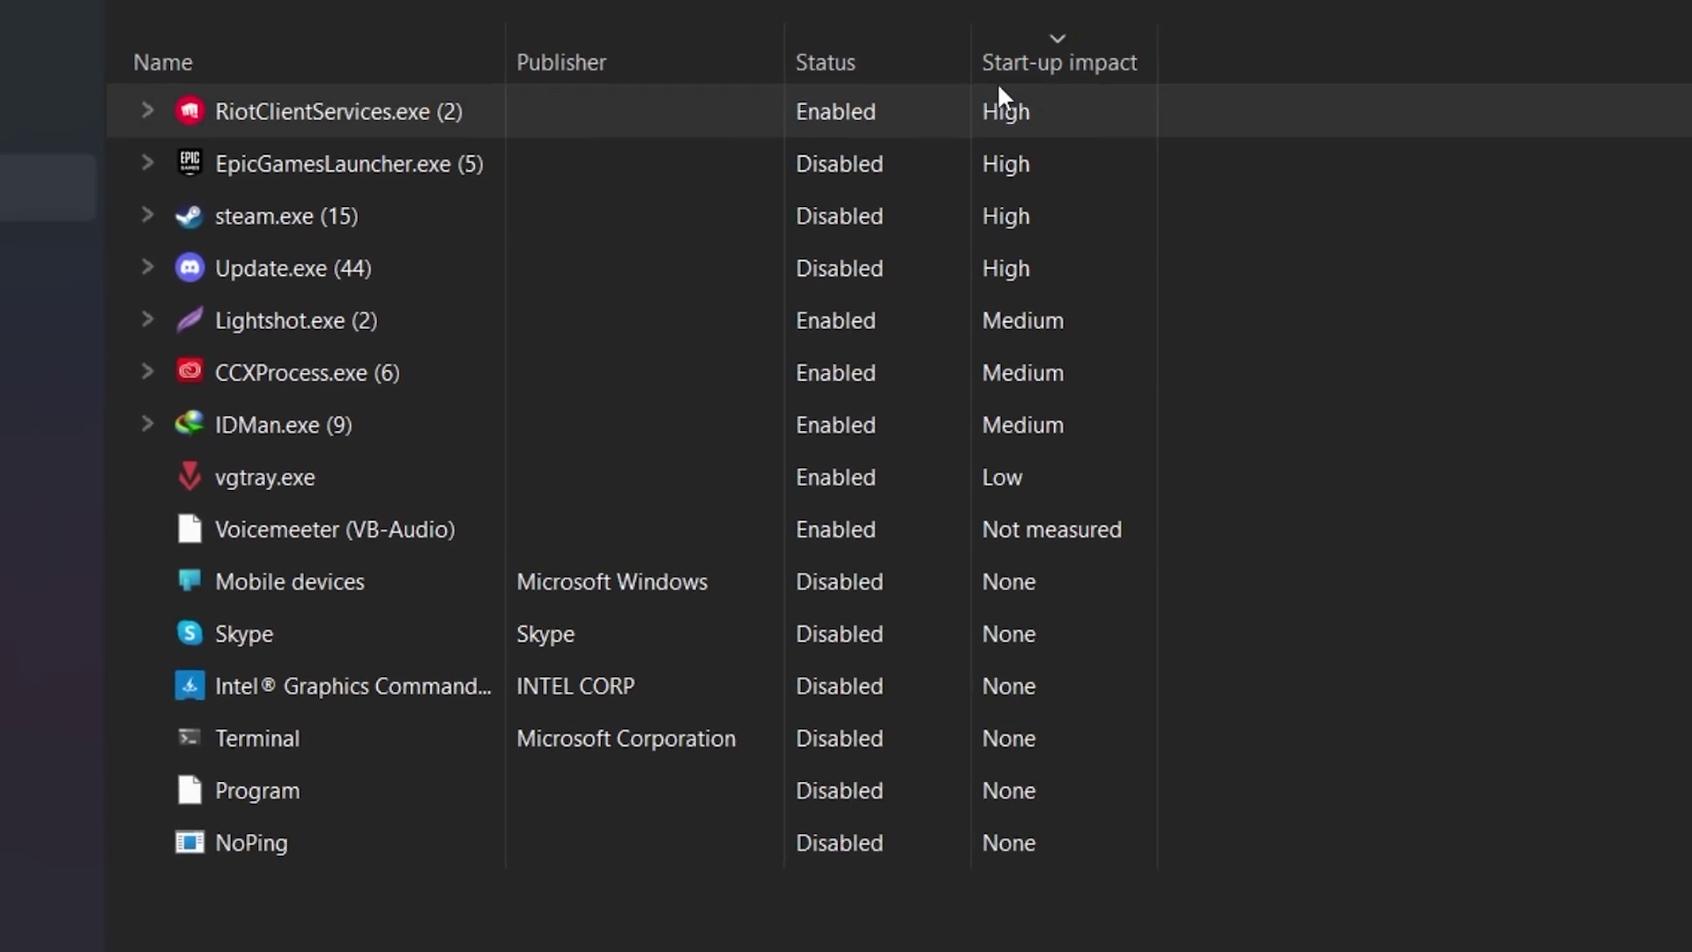
left_click(1054, 60)
left_click(1057, 61)
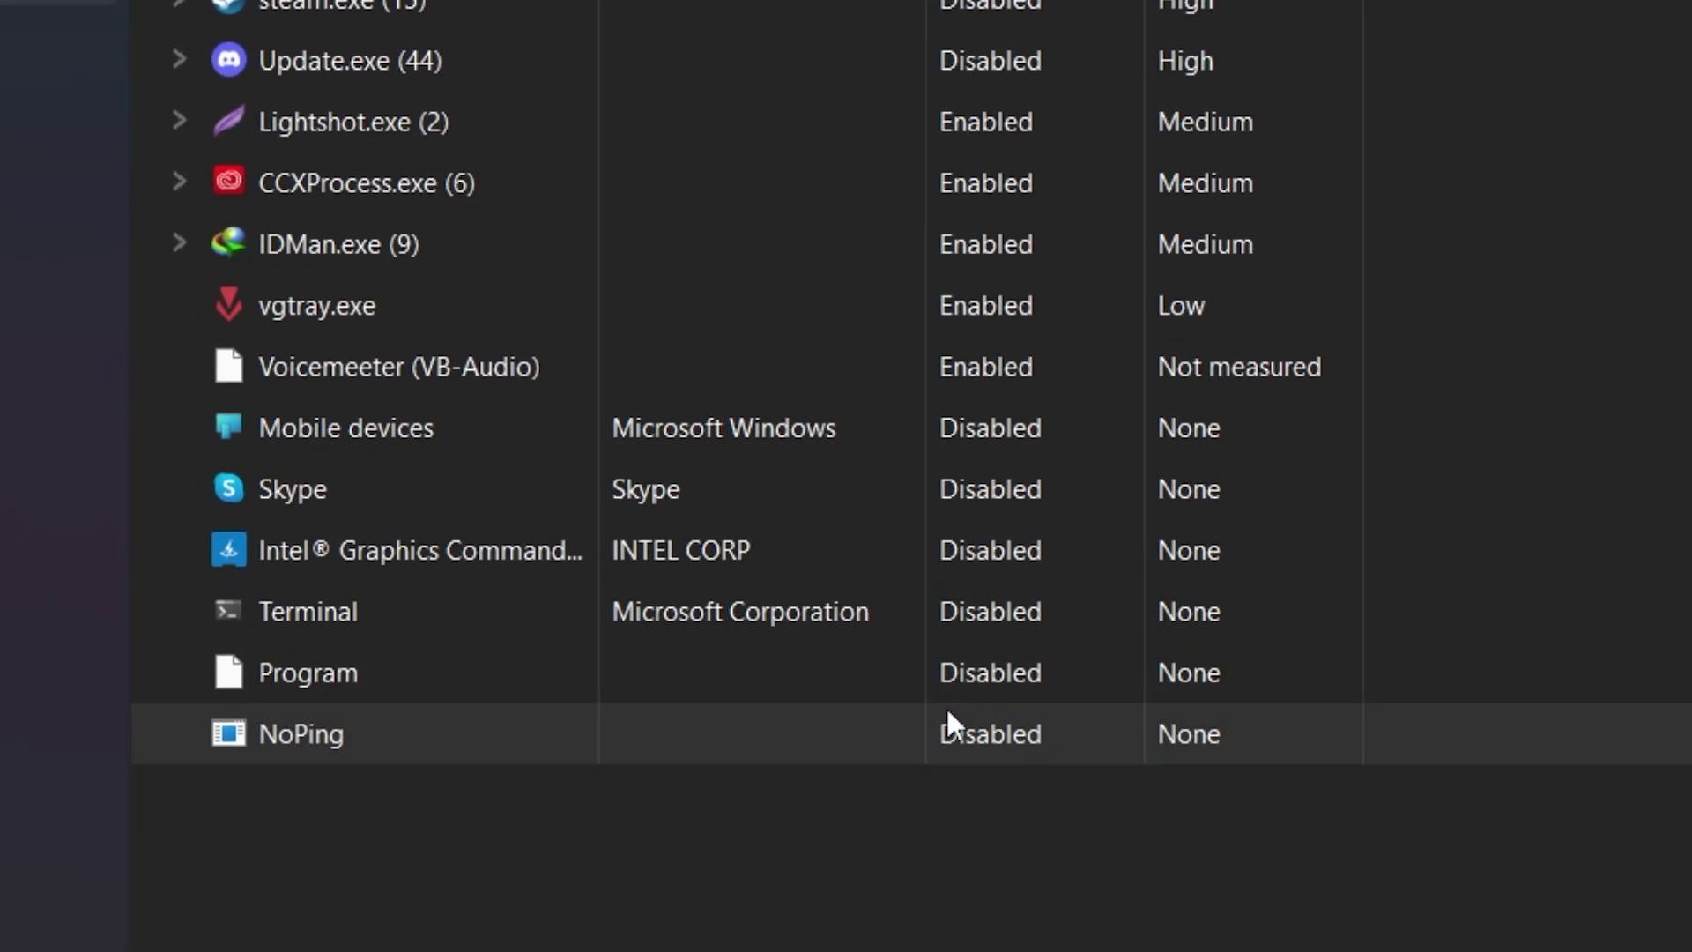
right_click(994, 669)
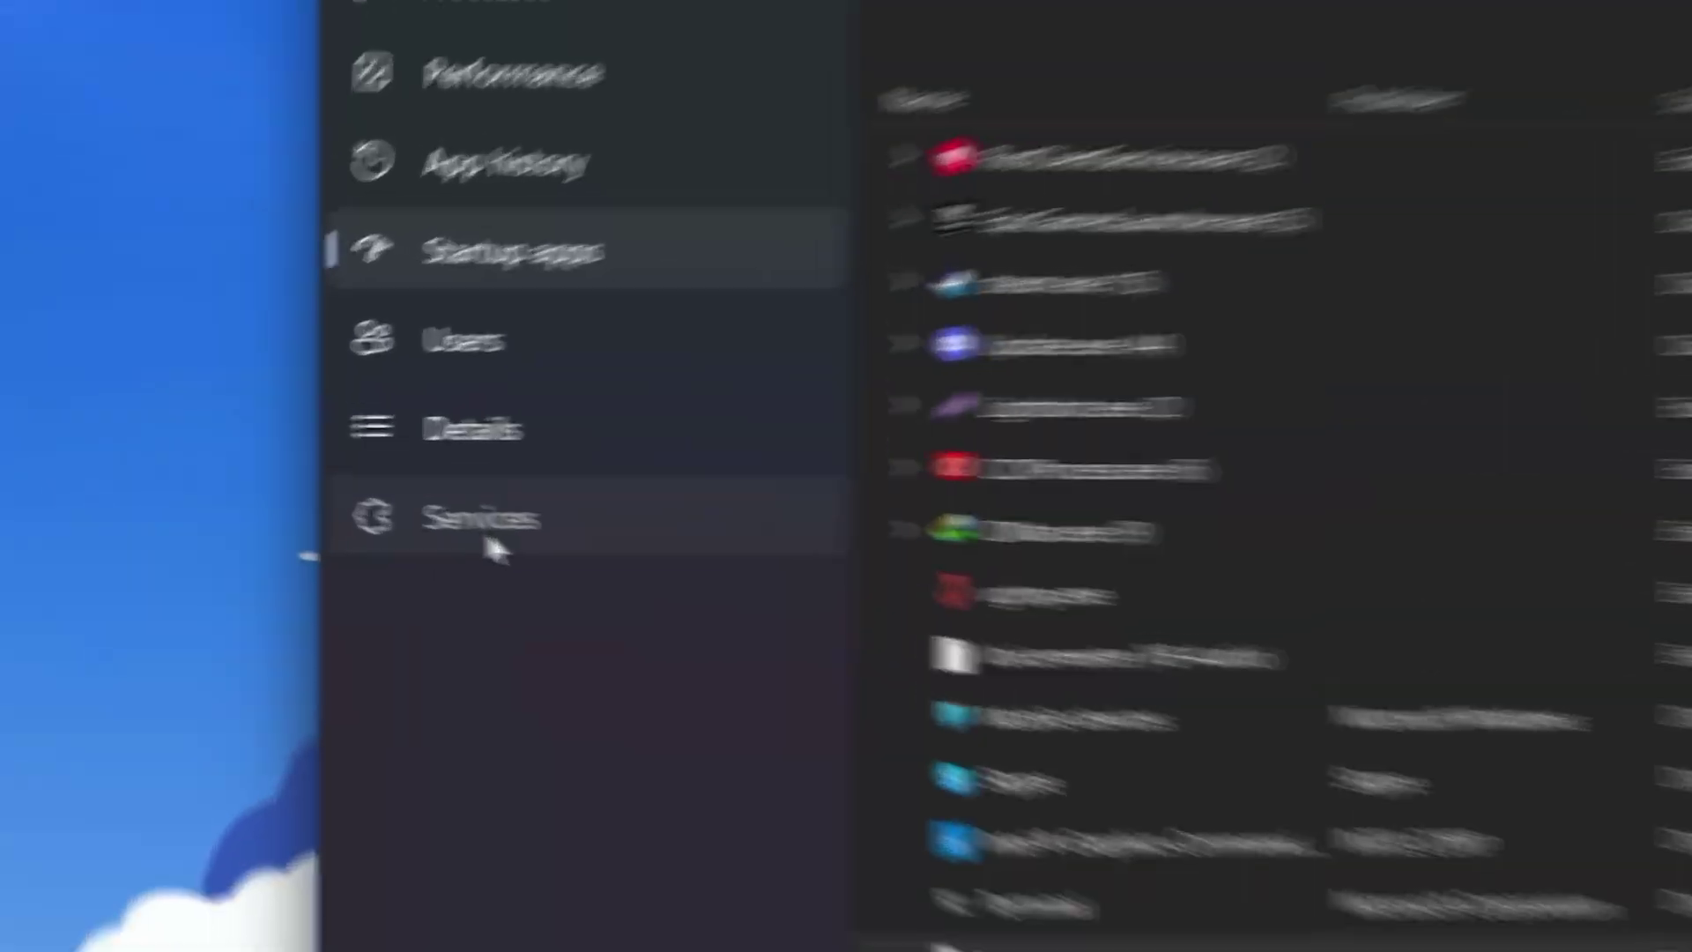
Step: Find WalletService in Task Manager's services list, open its options and dismiss them
left_click(273, 495)
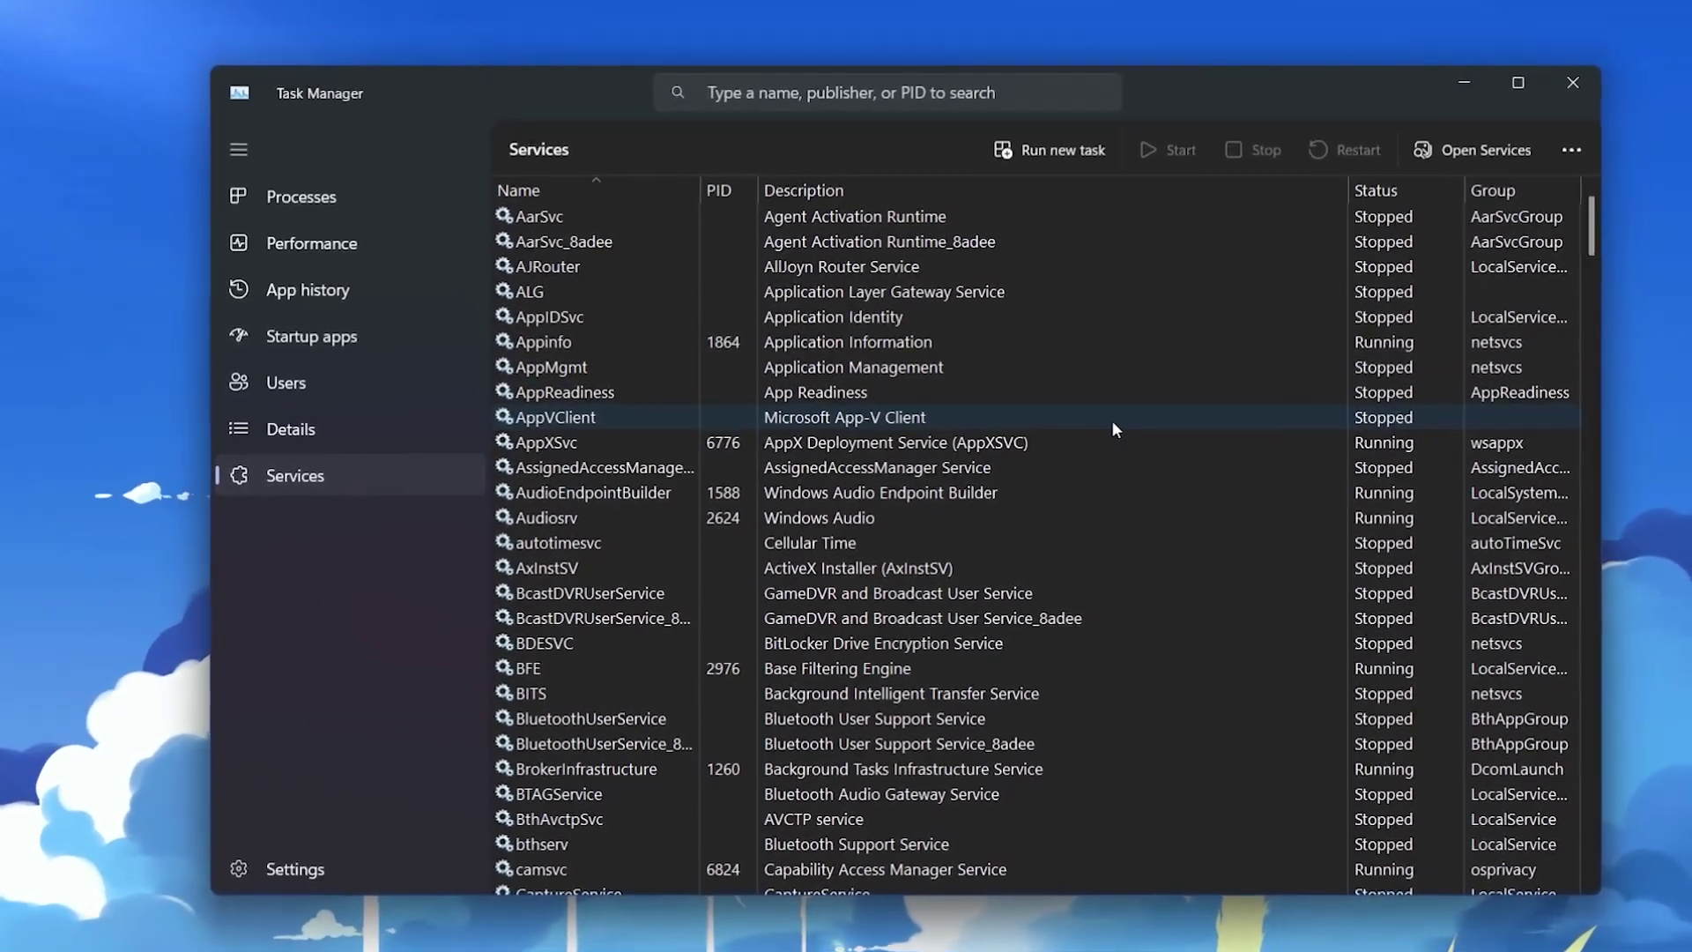
left_click(528, 459)
key("w")
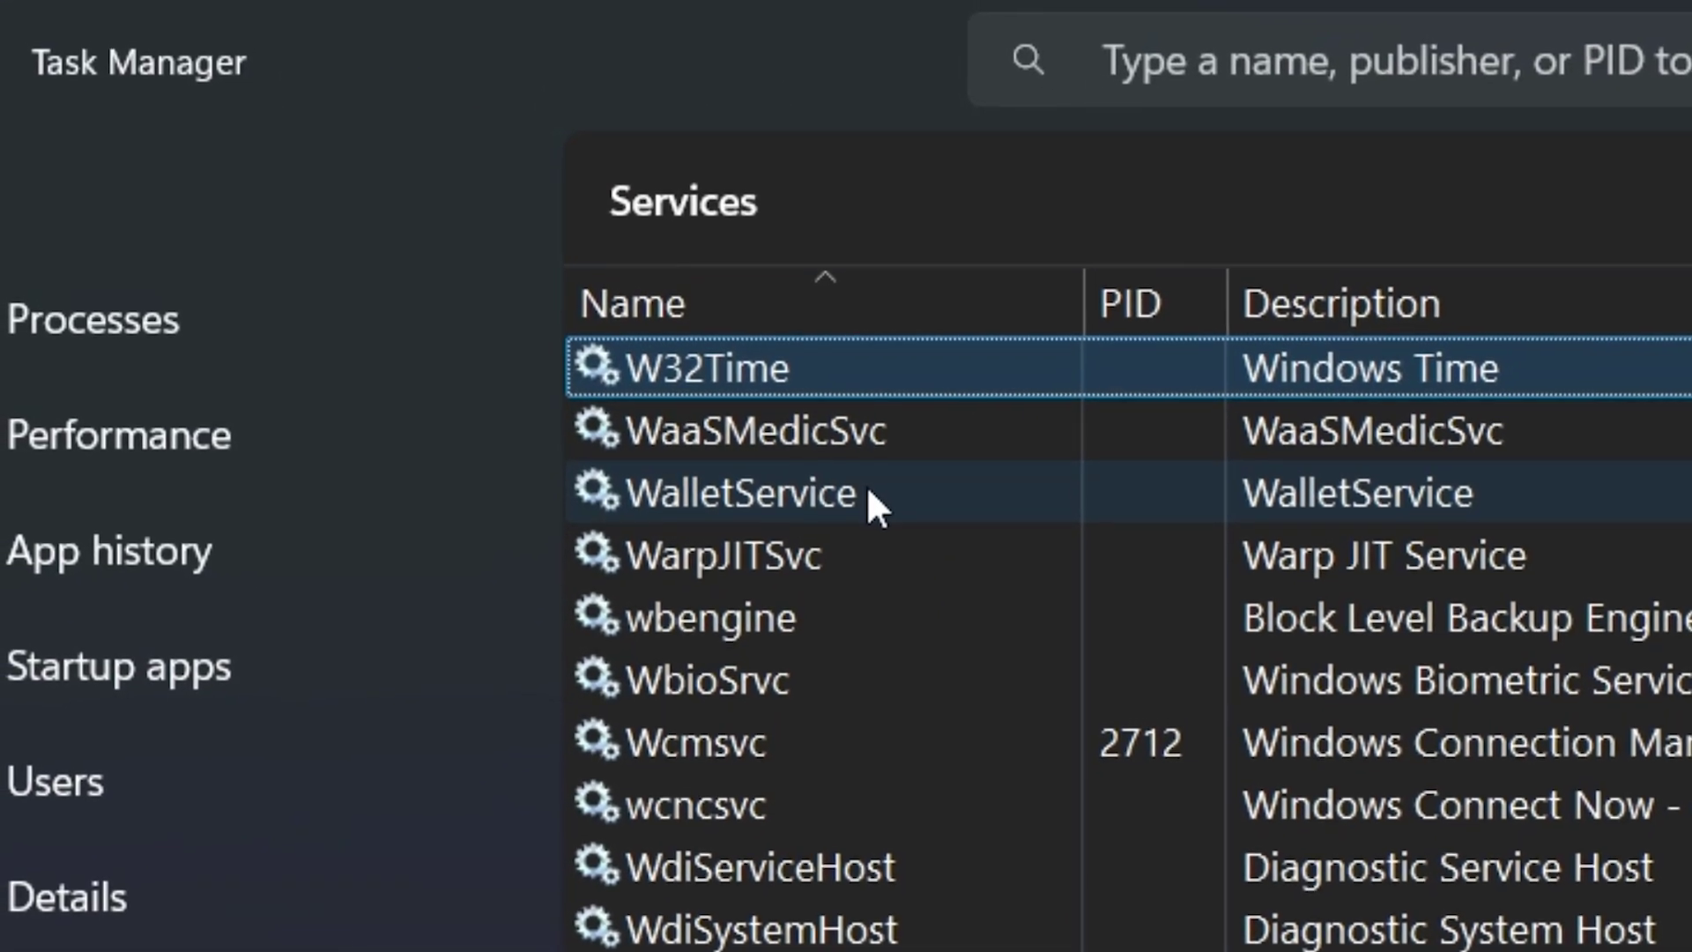
right_click(865, 486)
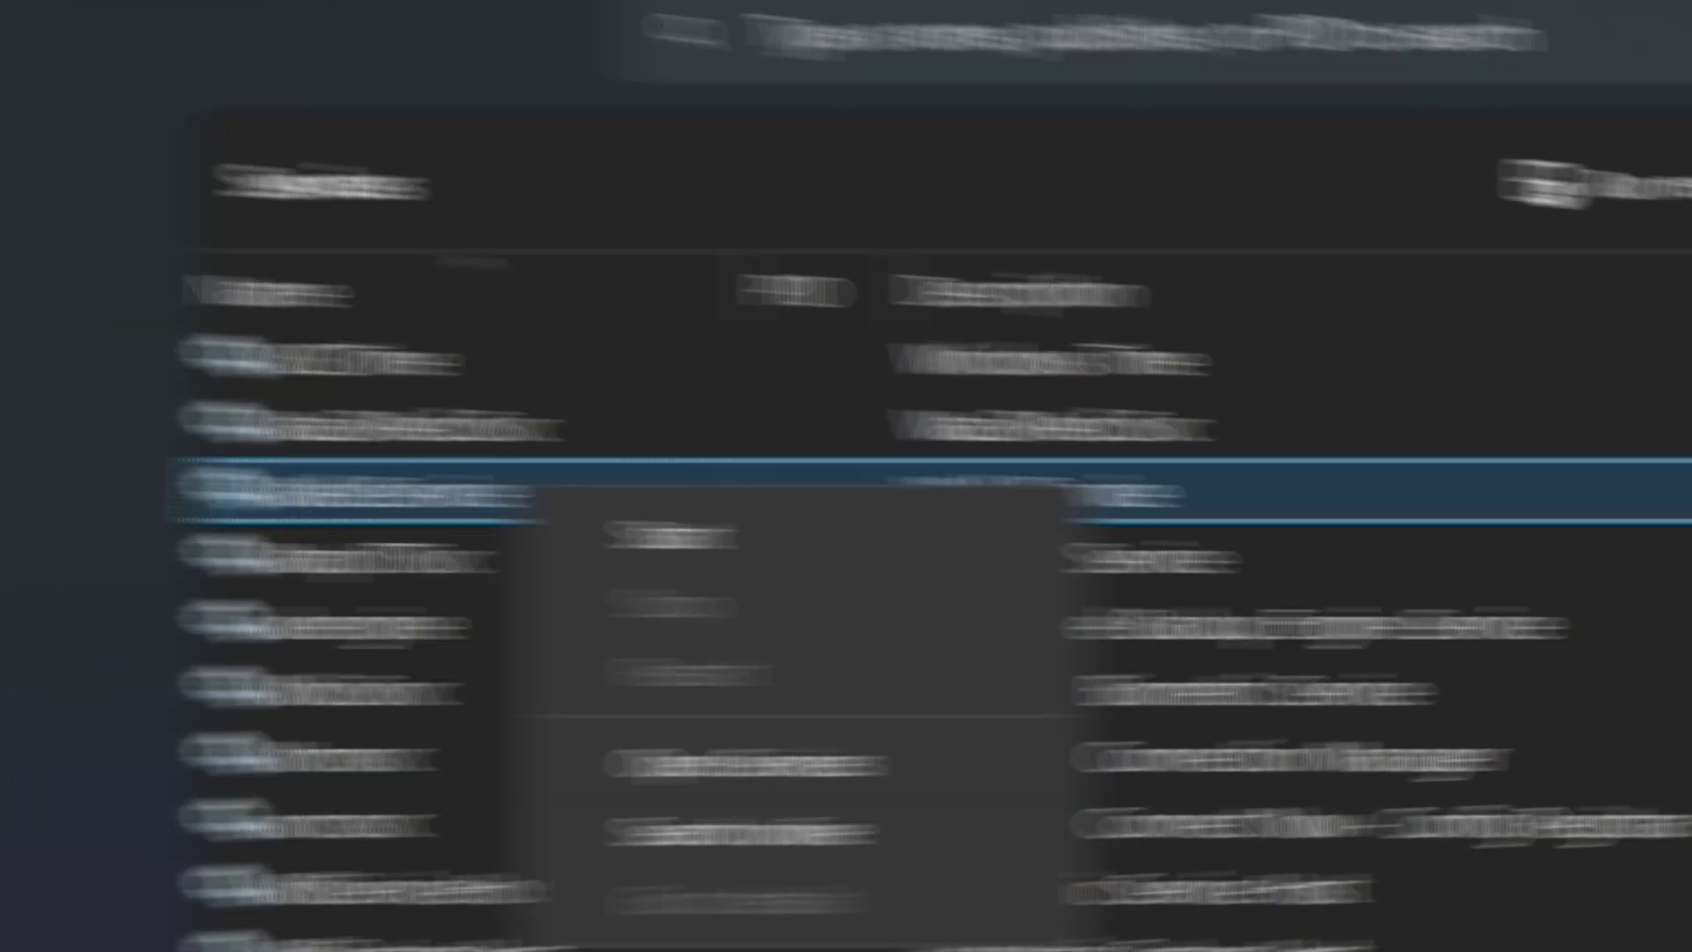
key("Escape")
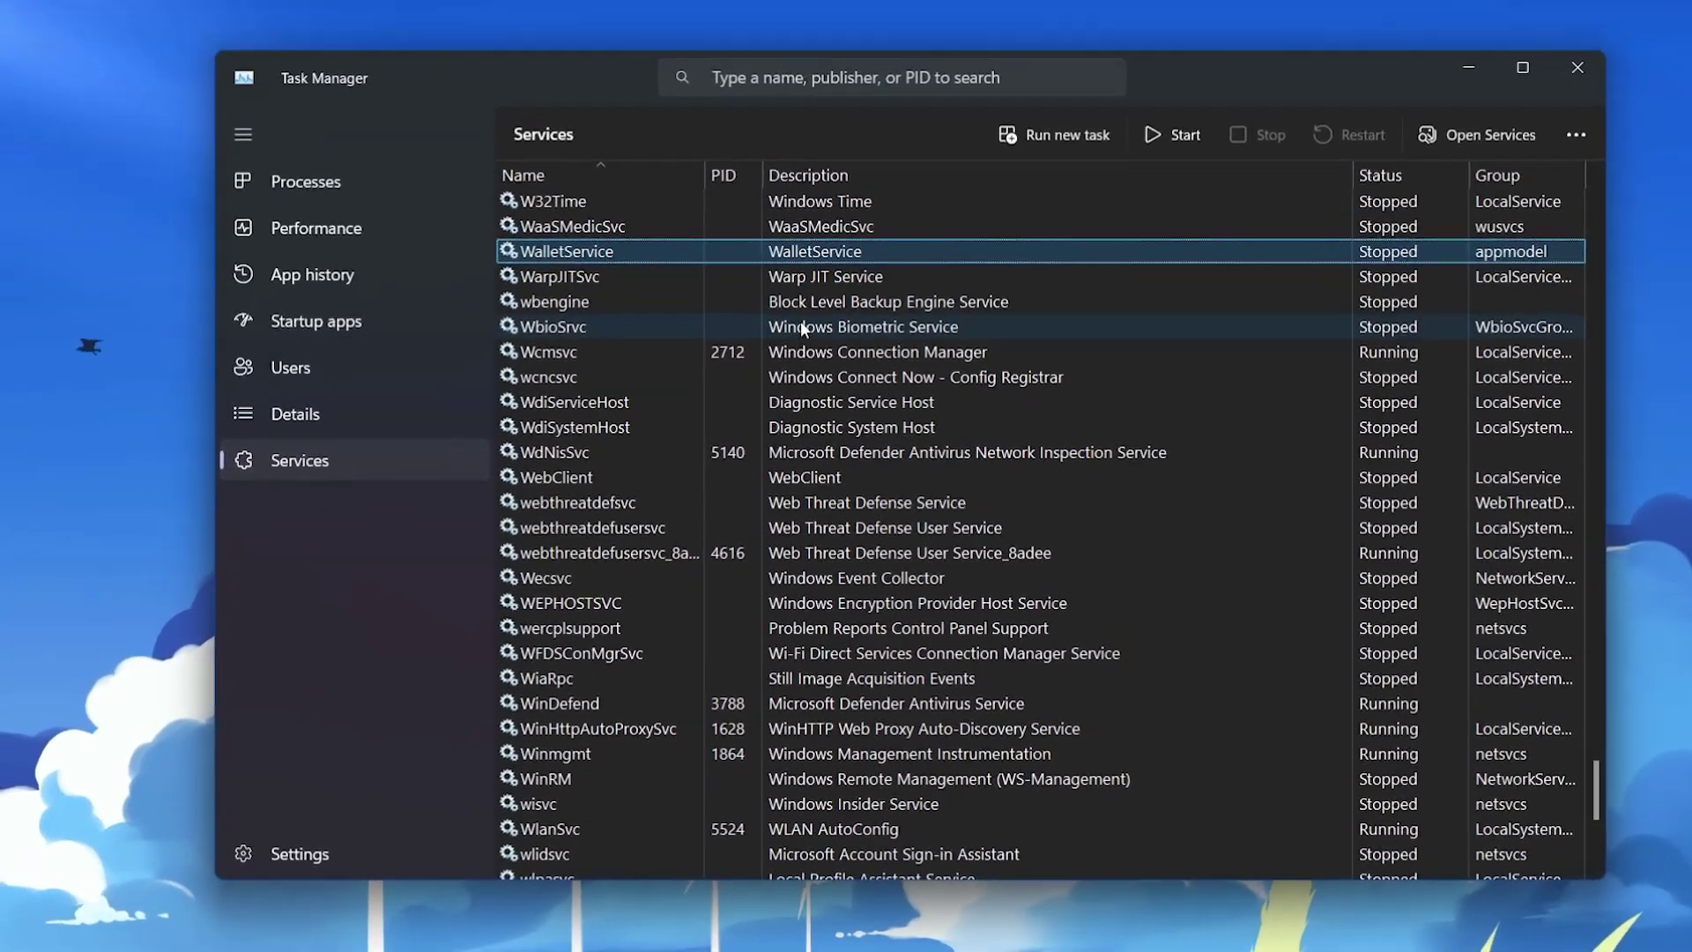
Step: Find the SysMain service, open its options and close Task Manager
key("s")
scroll(608, 493, "down", 6)
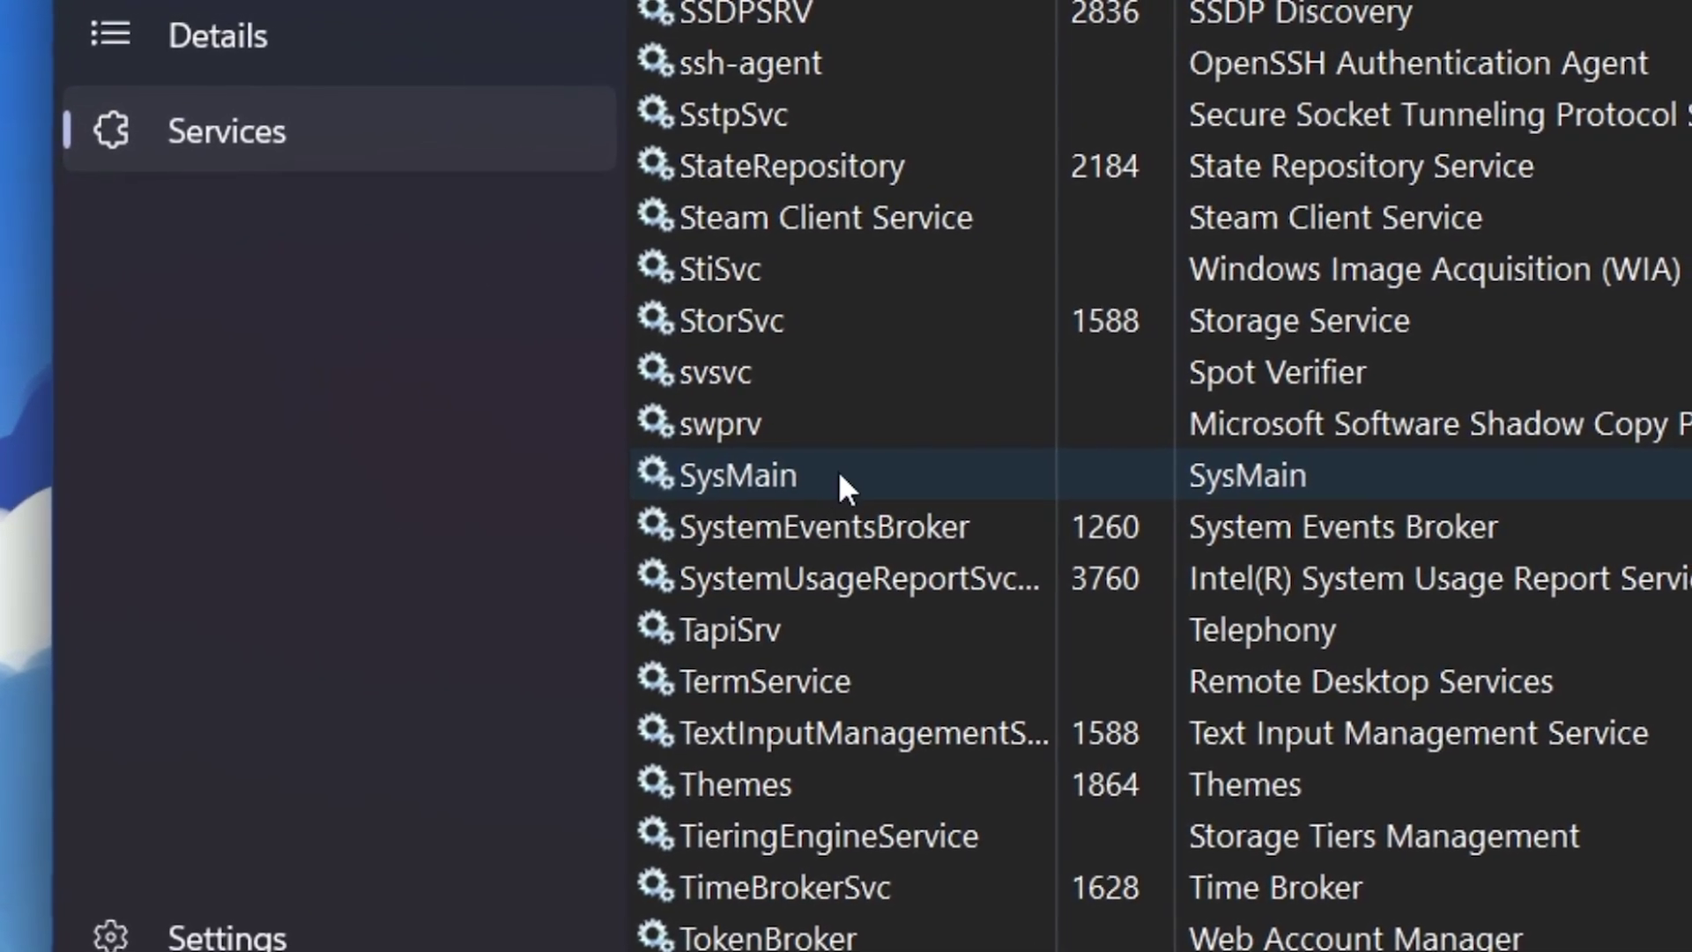
right_click(839, 473)
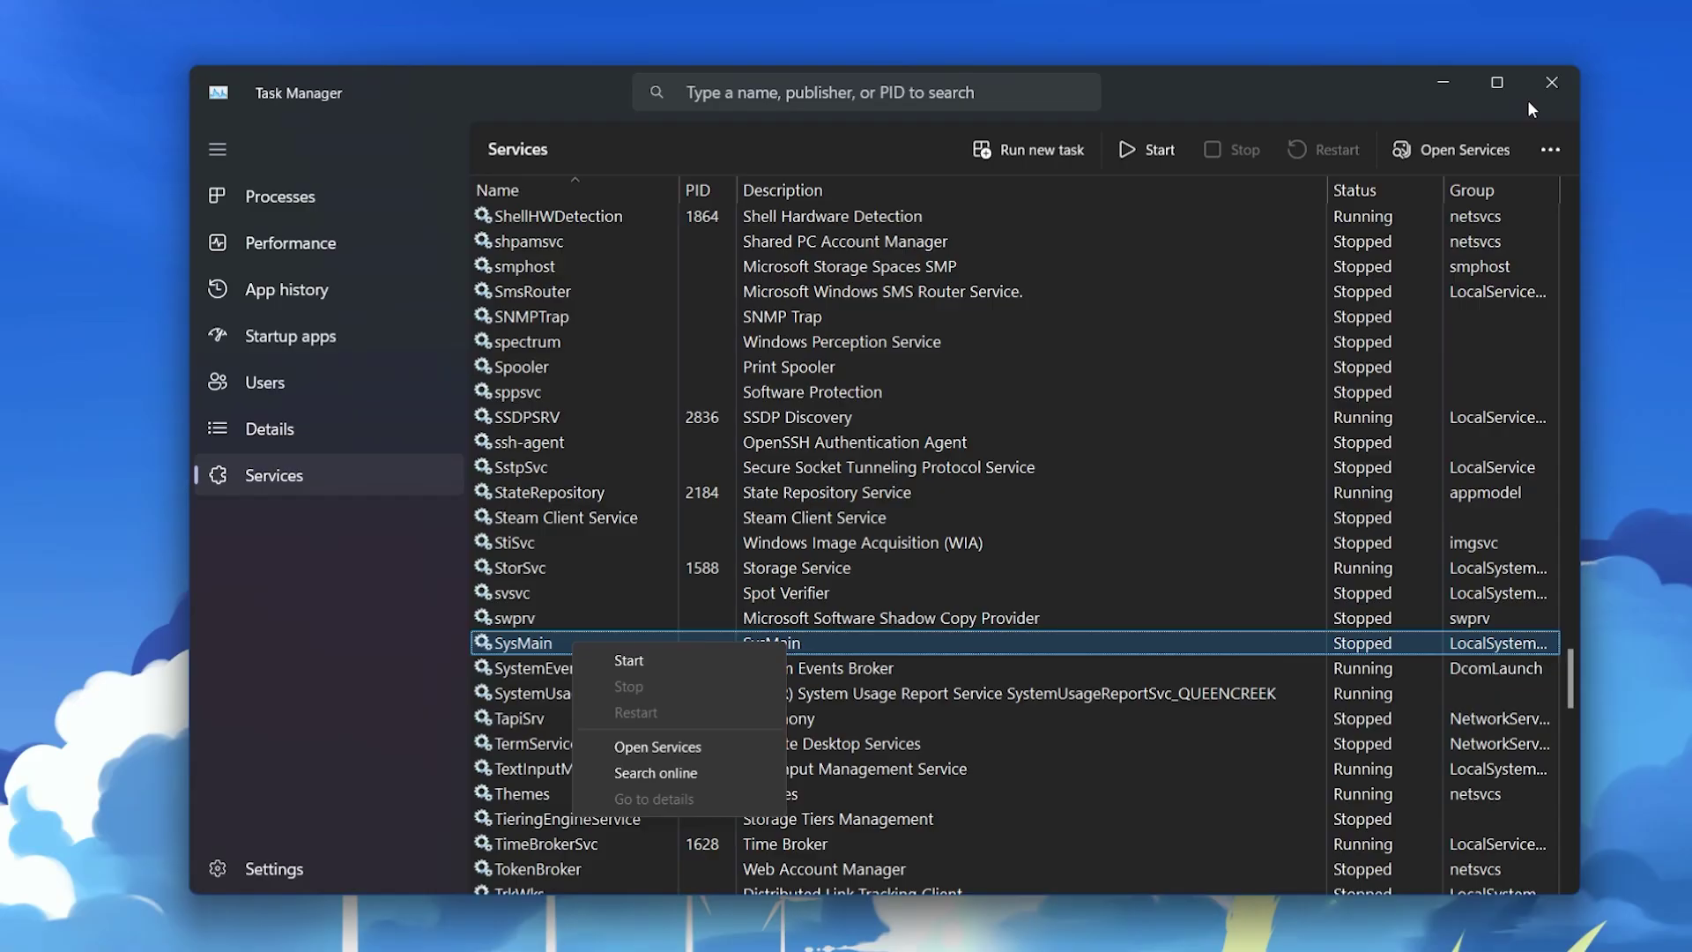
left_click(1551, 82)
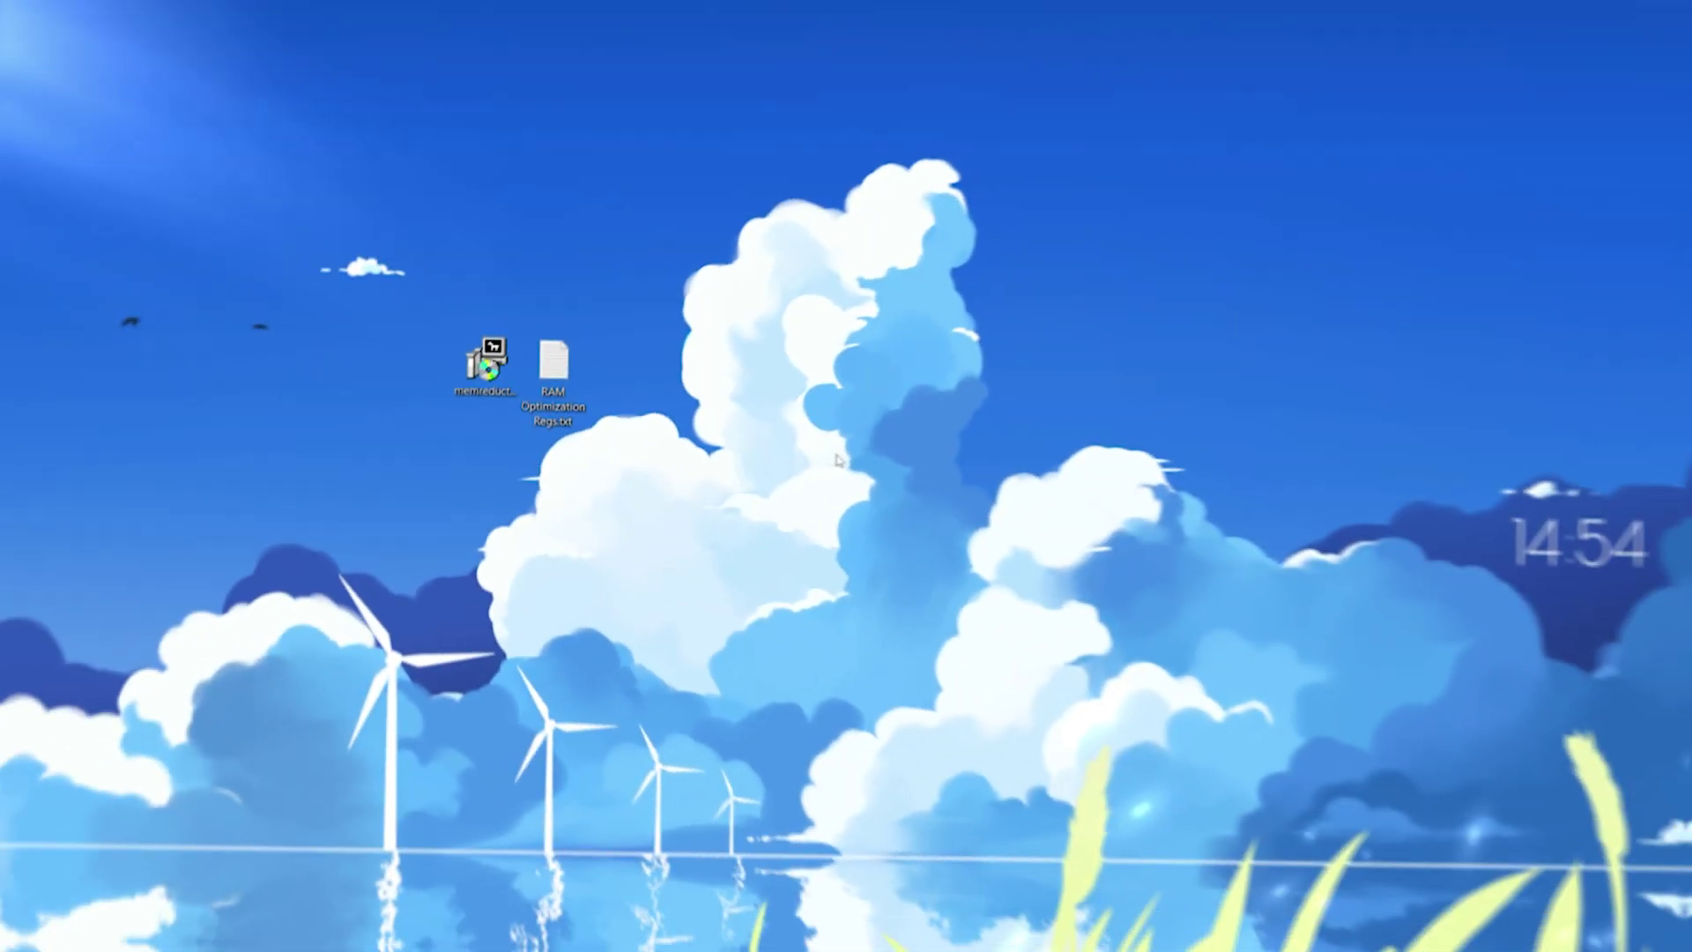
Step: Open RAM Optimization Regs.txt from the desktop and launch Registry Editor
left_click_drag(365, 298, 695, 488)
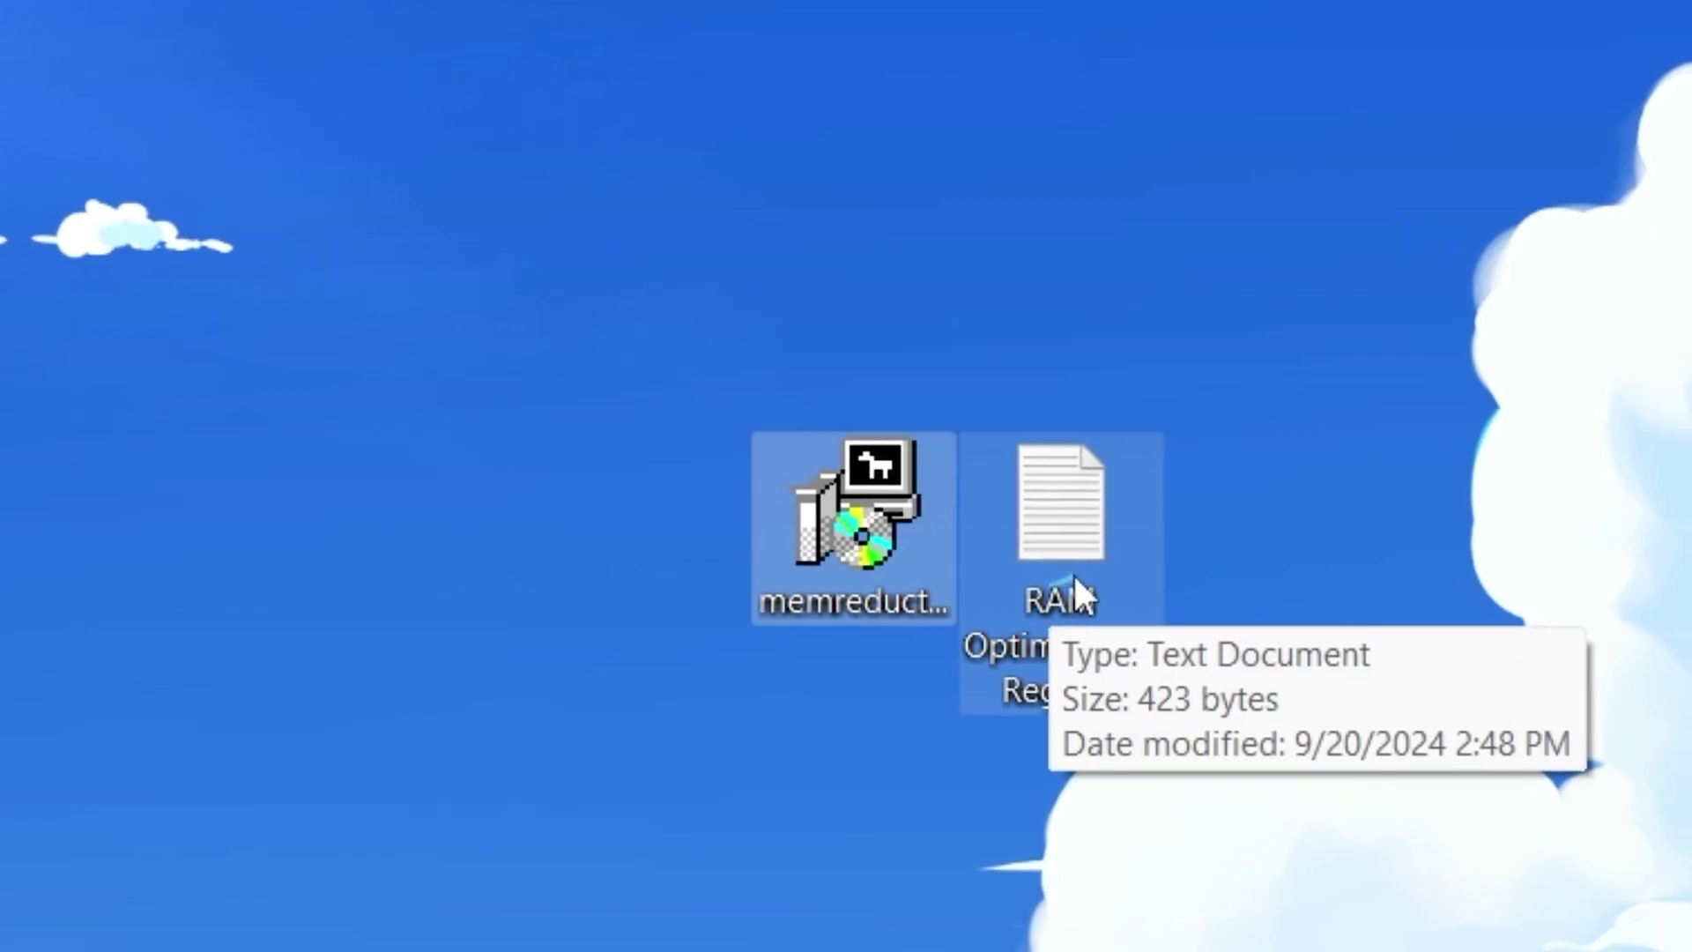
left_click(1390, 408)
double_click(1082, 533)
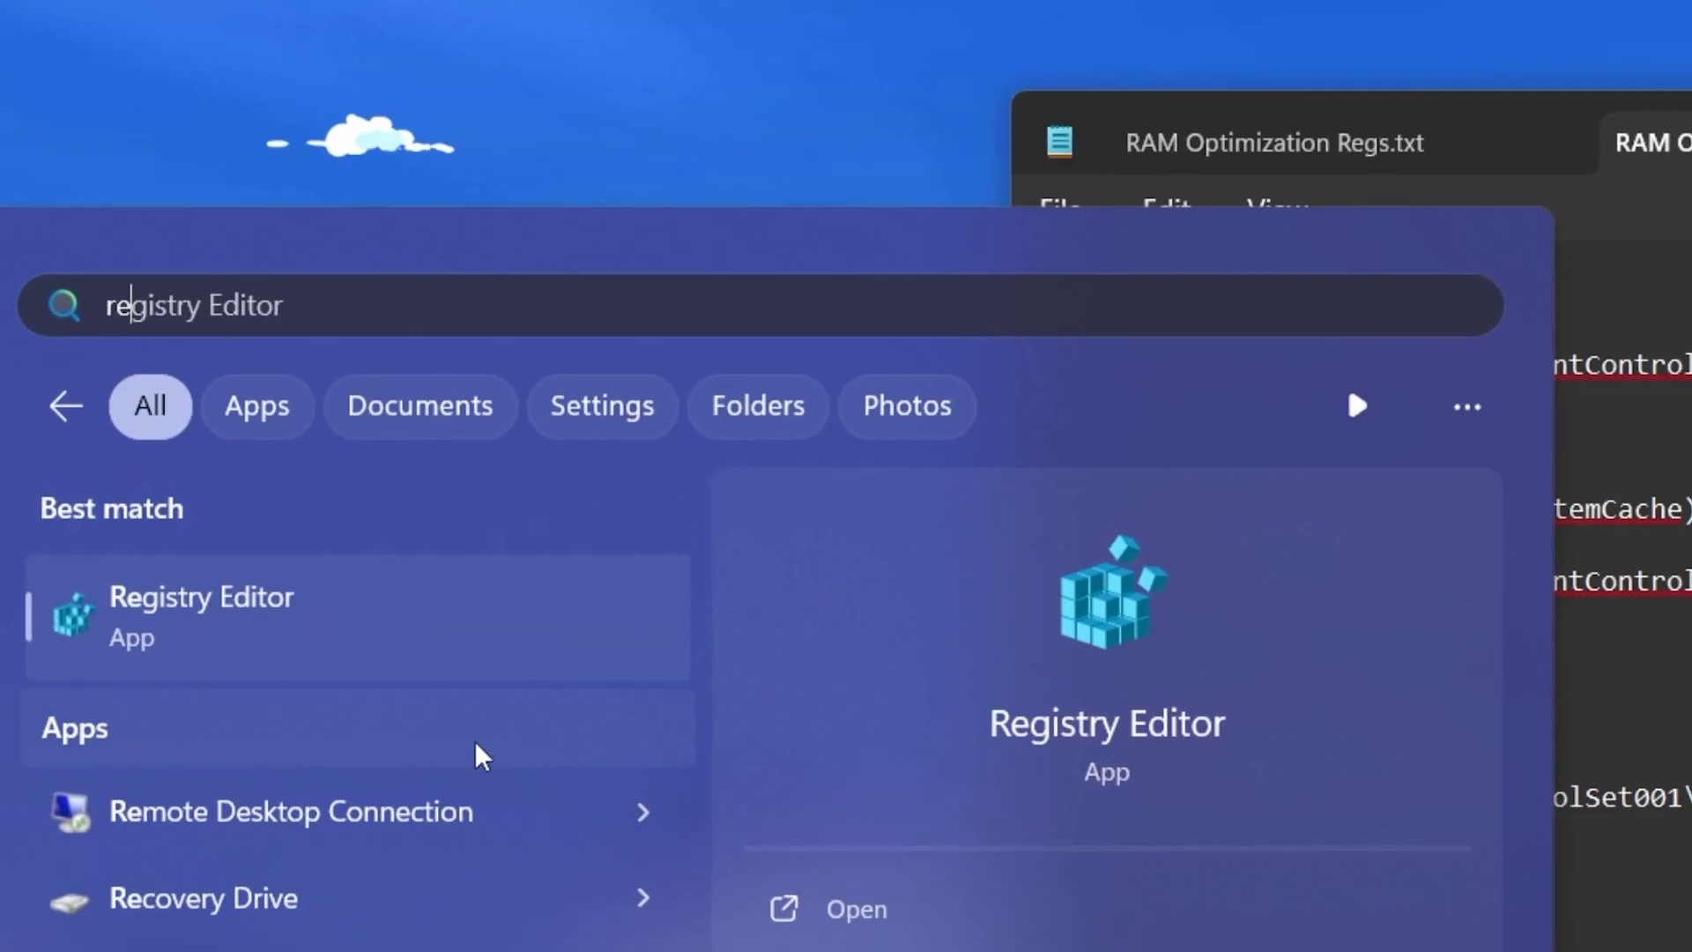
right_click(298, 588)
left_click(544, 653)
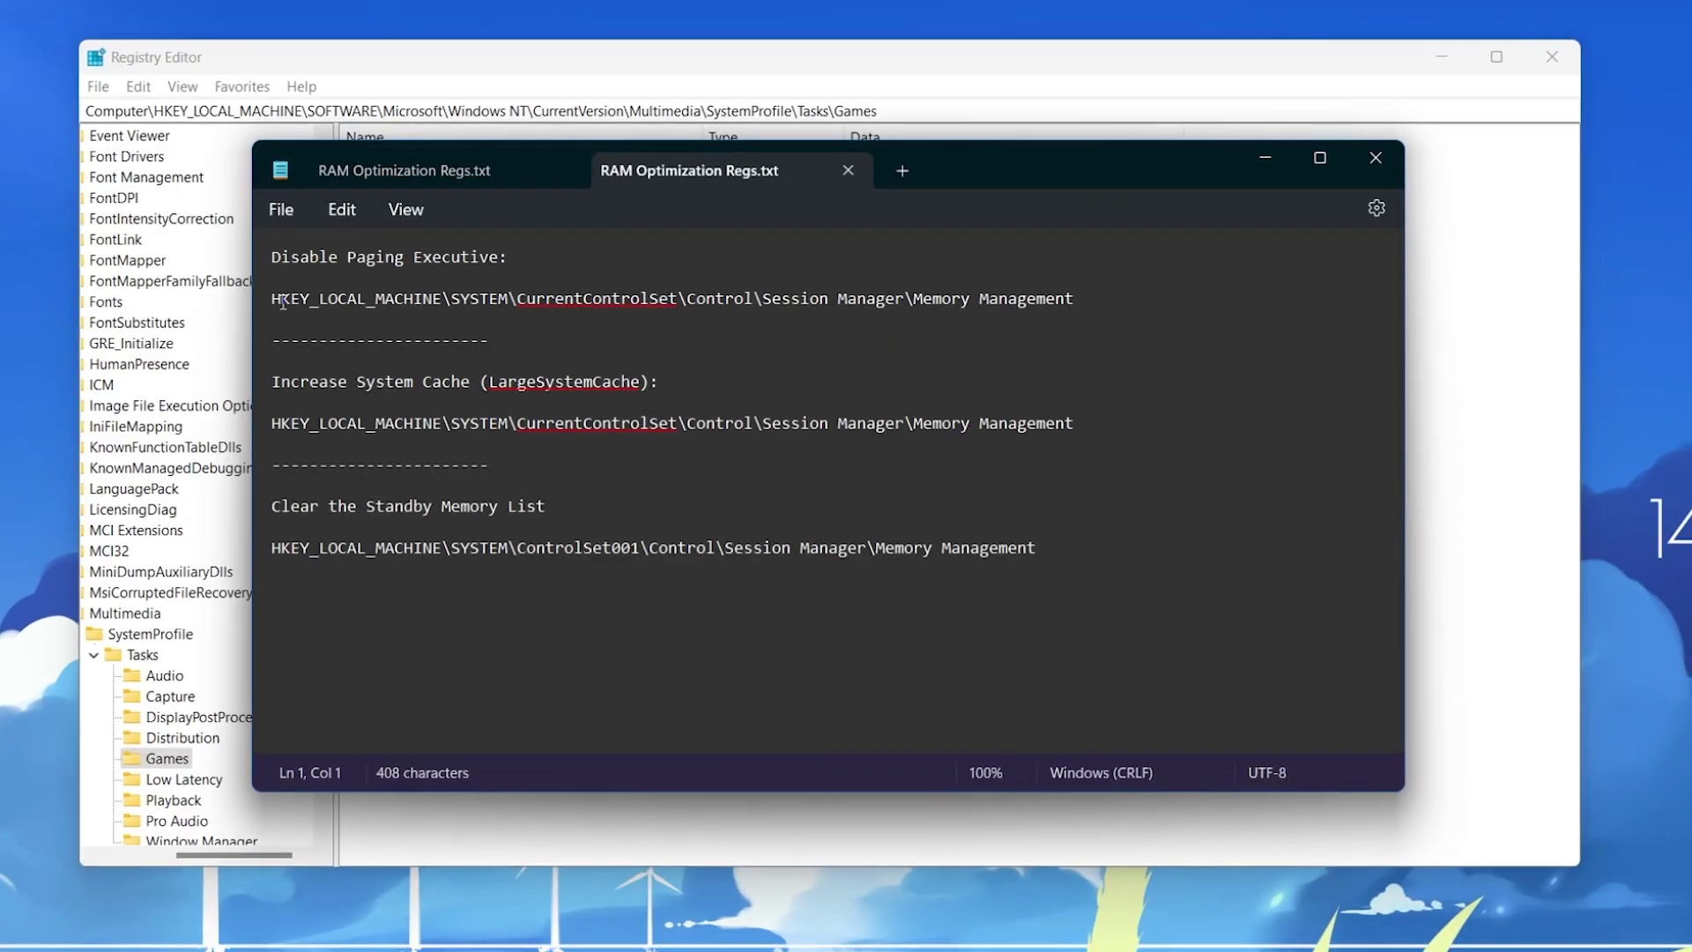
Step: Copy the Disable Paging Executive registry path from the text file and go to that key in Registry Editor
left_click(273, 300)
left_click_drag(864, 285, 1081, 316)
key("ctrl+c")
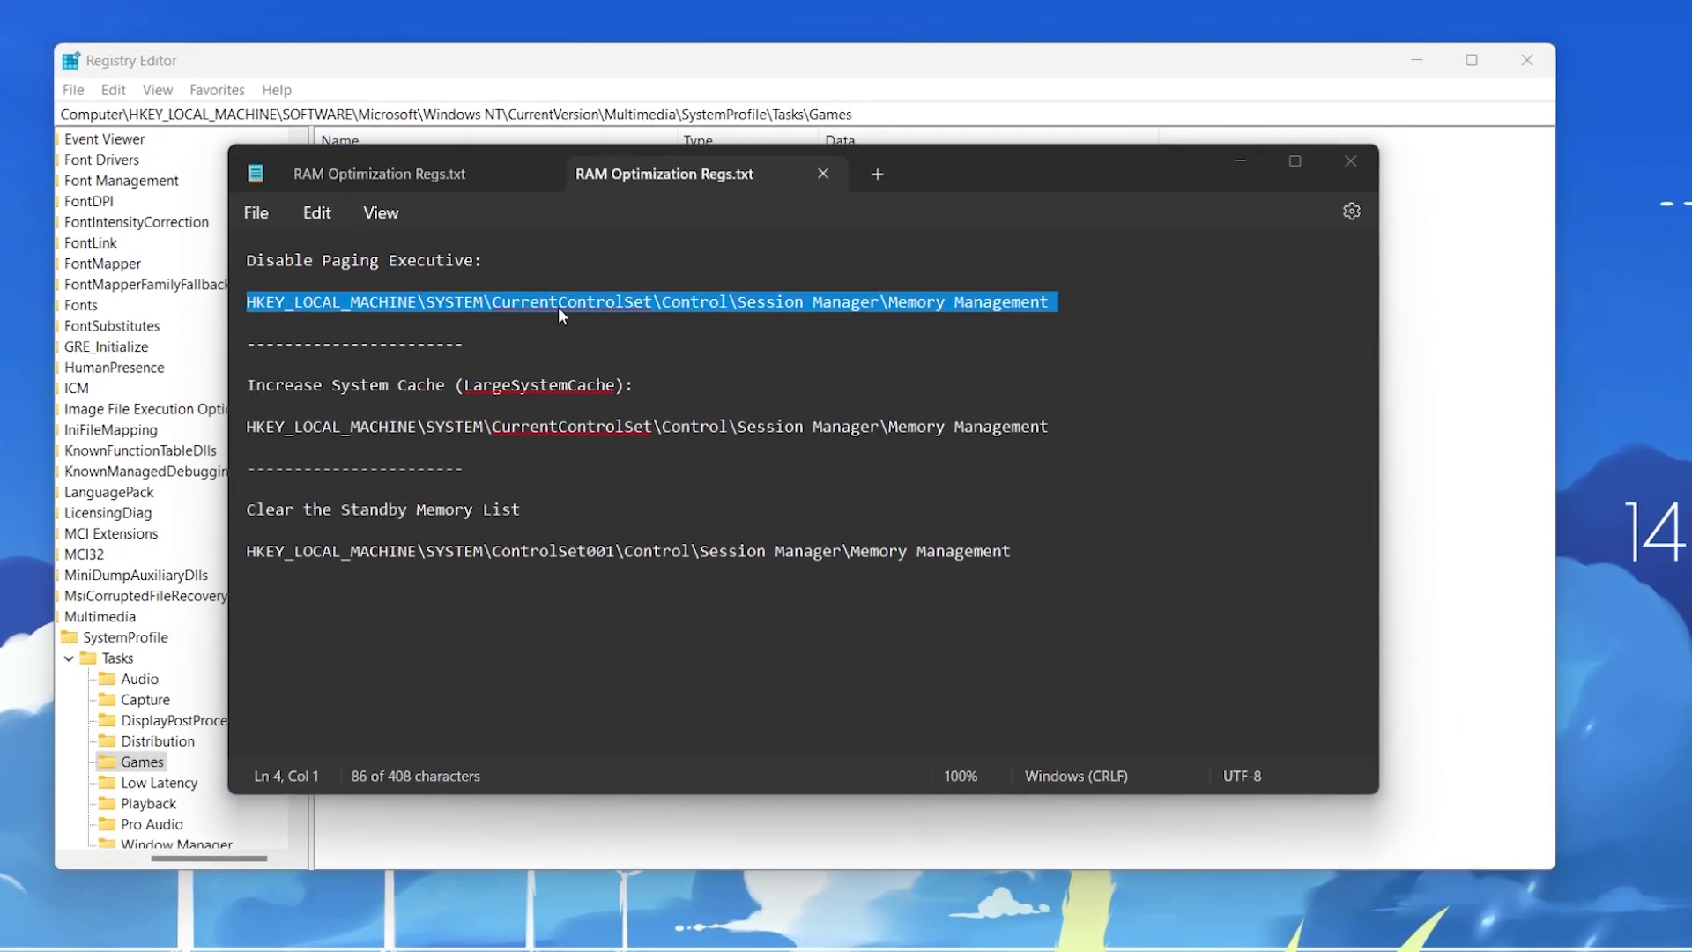
left_click_drag(881, 117, 369, 96)
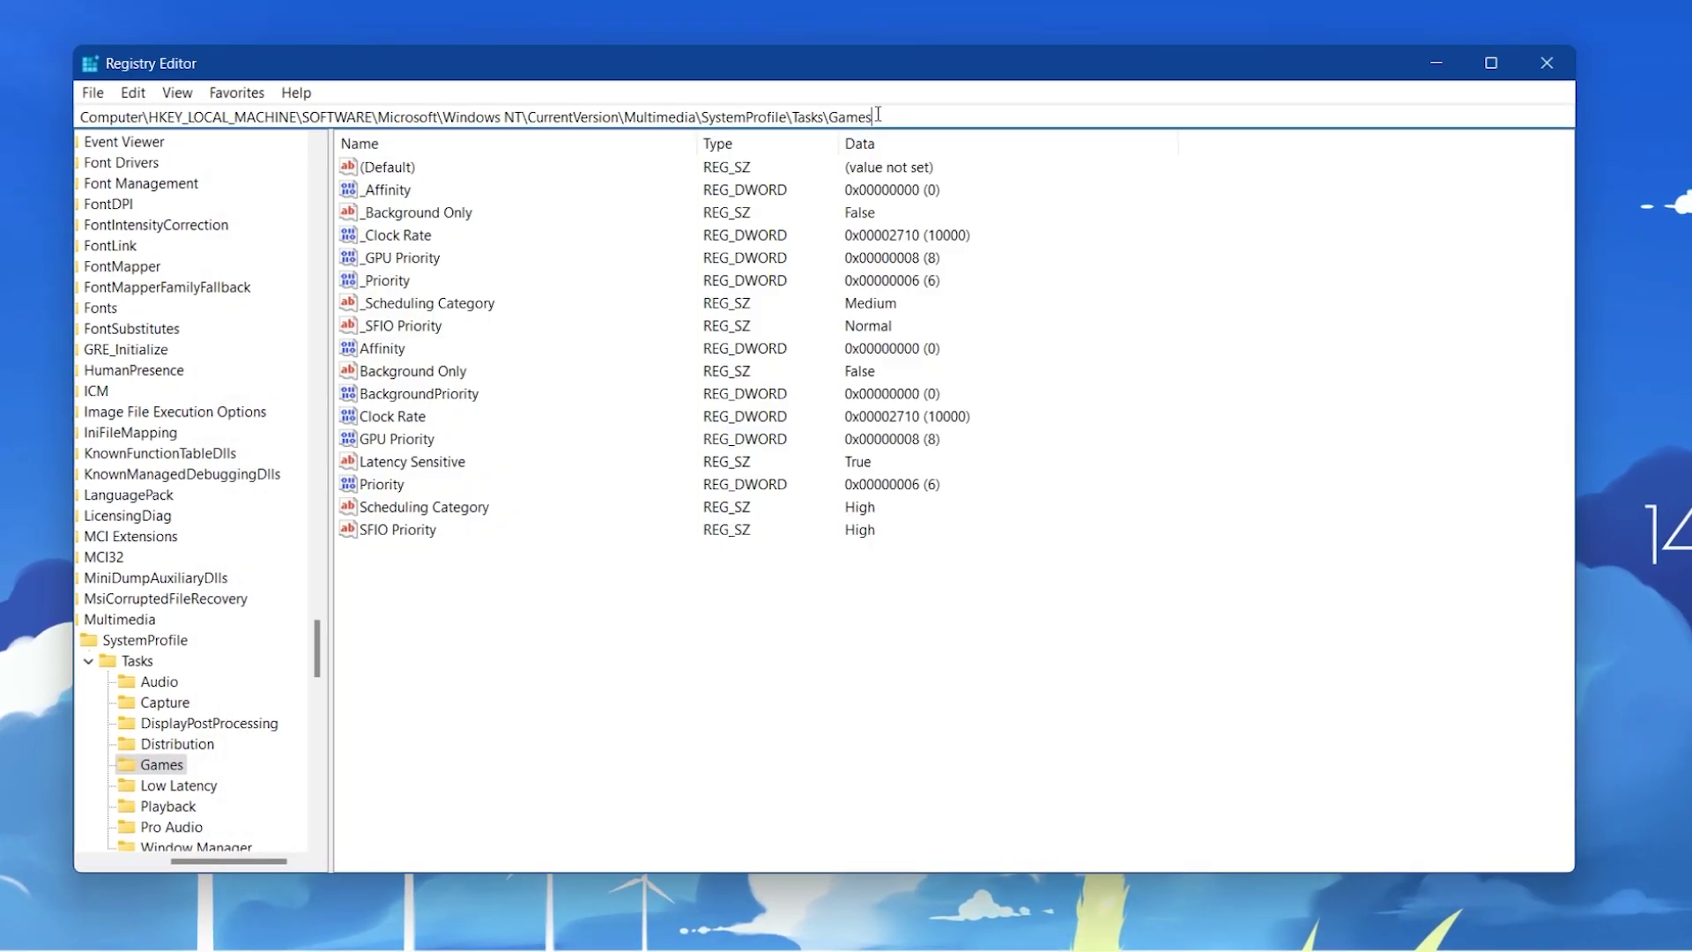
left_click_drag(513, 225, 90, 248)
key("BackSpace")
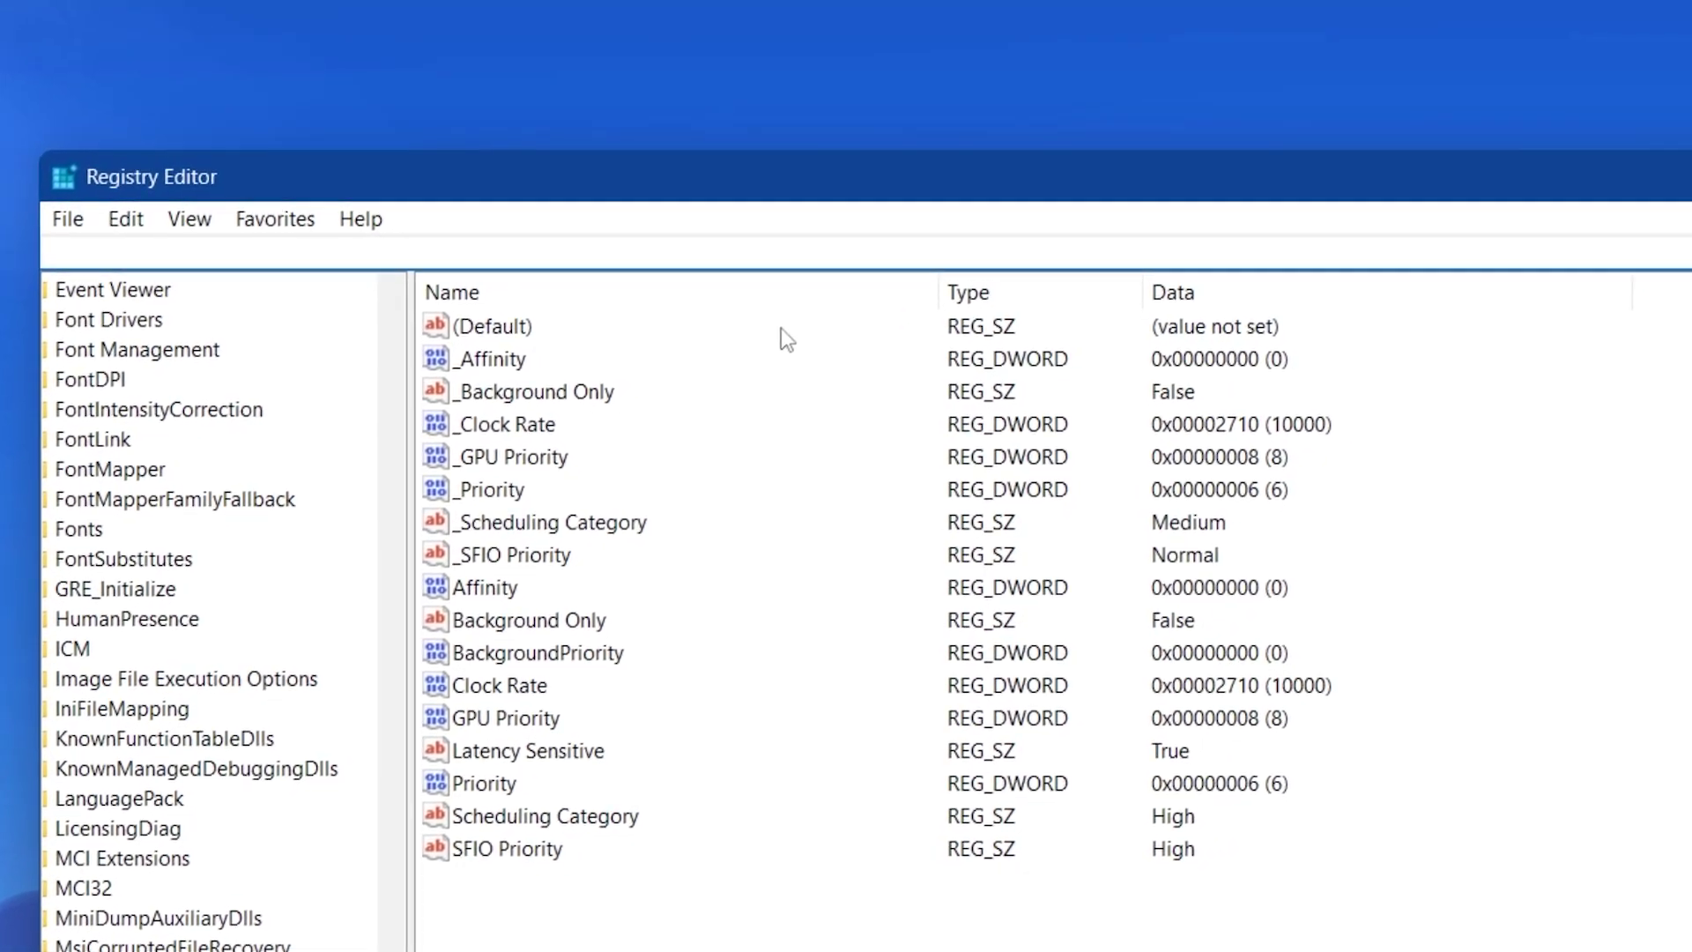
key("ctrl+v")
key("Return")
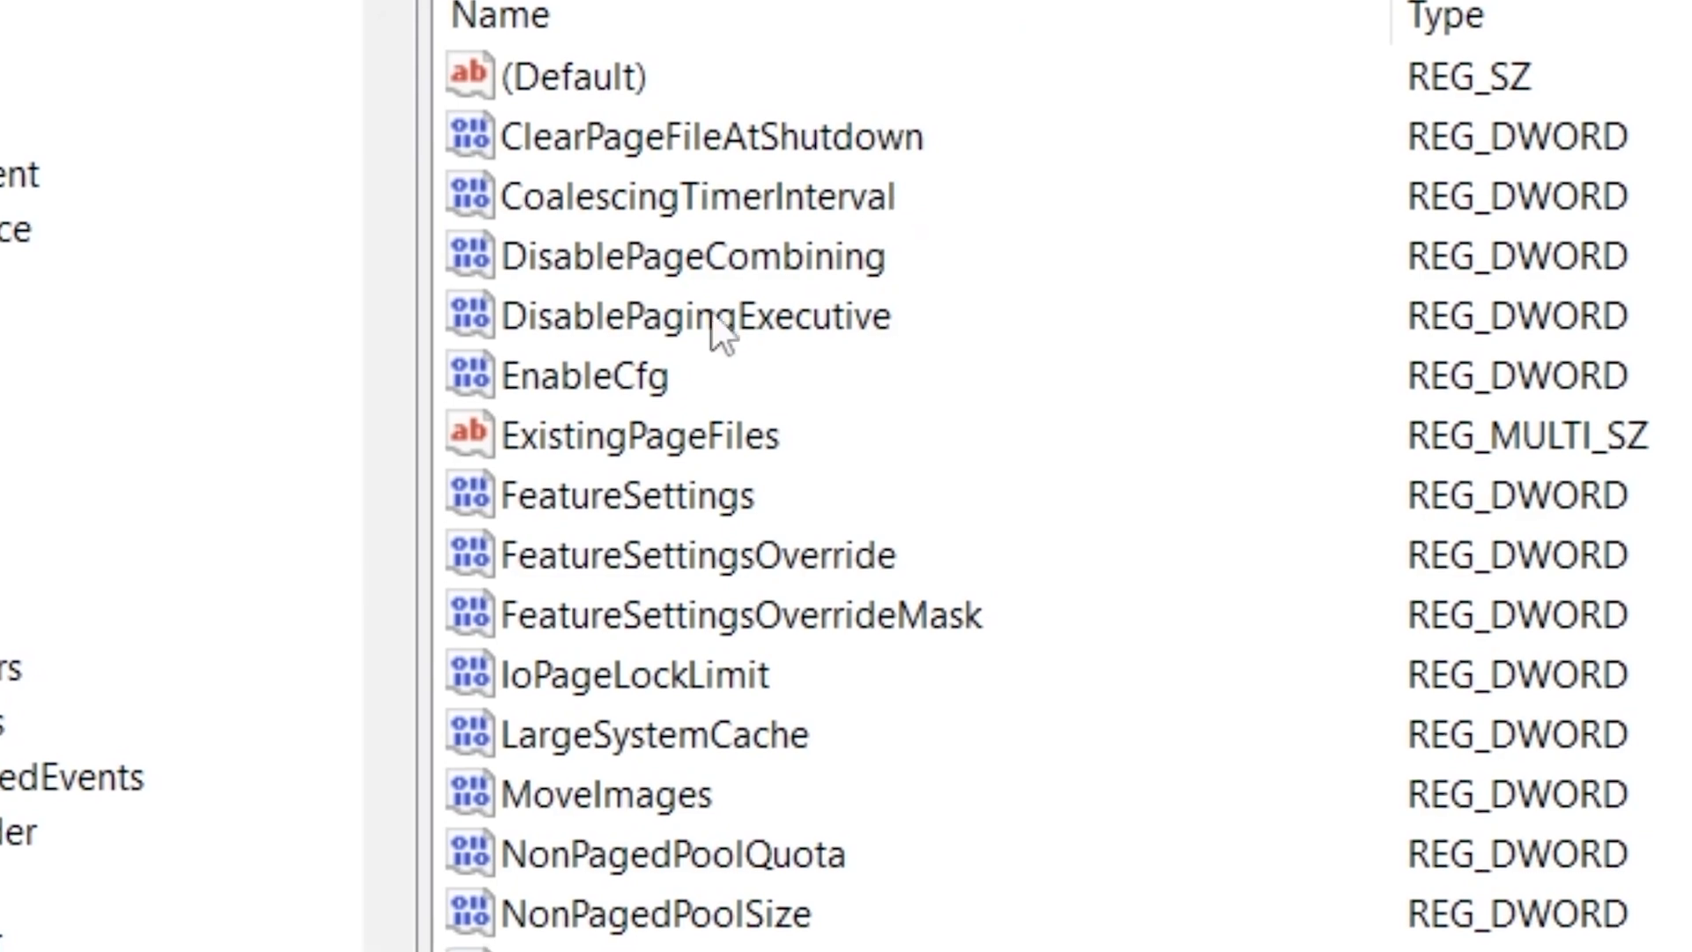
Step: Set the DisablePagingExecutive value data to 1 in hexadecimal
left_click(705, 321)
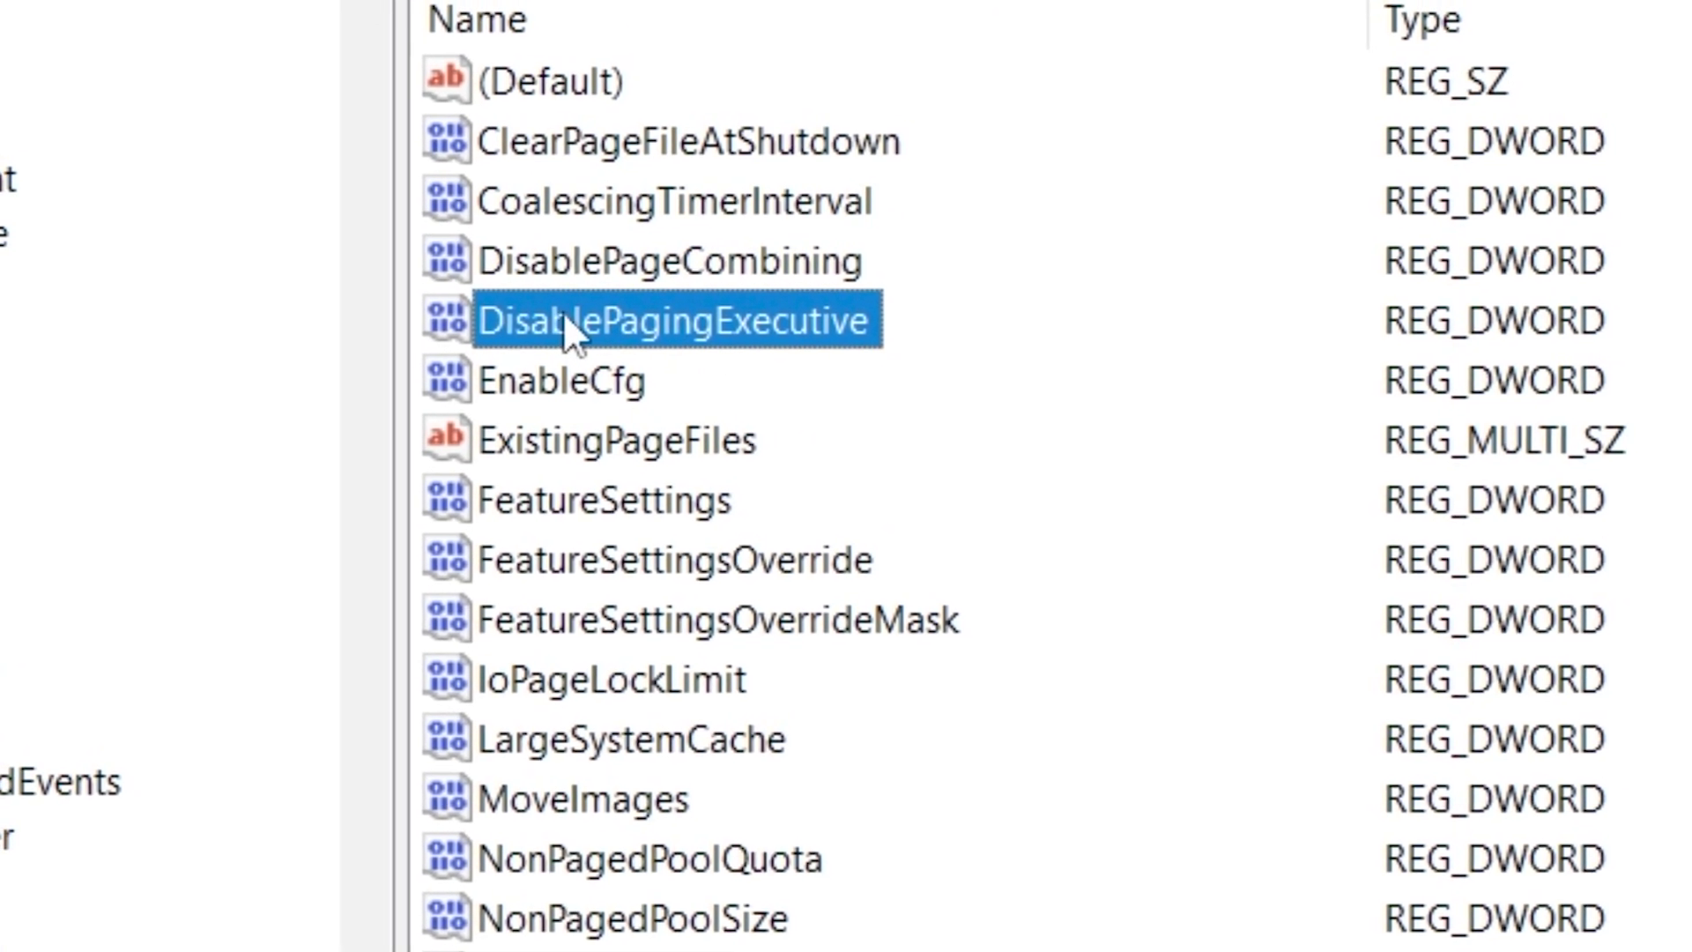
right_click(568, 310)
left_click(647, 343)
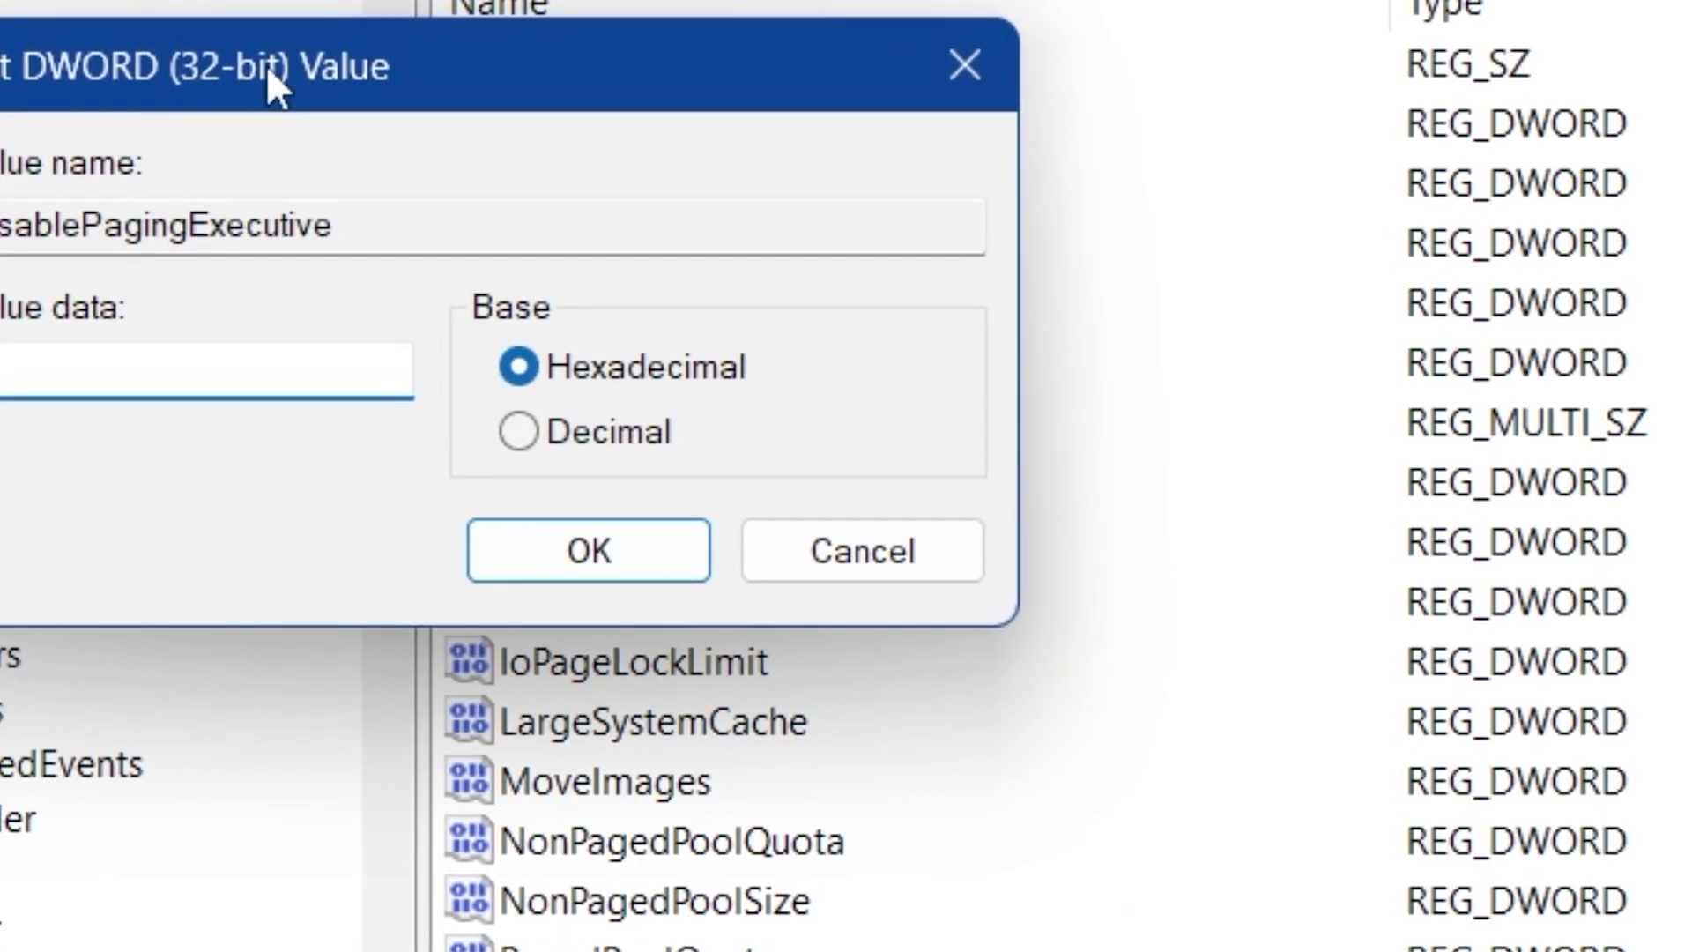
left_click_drag(234, 43, 686, 104)
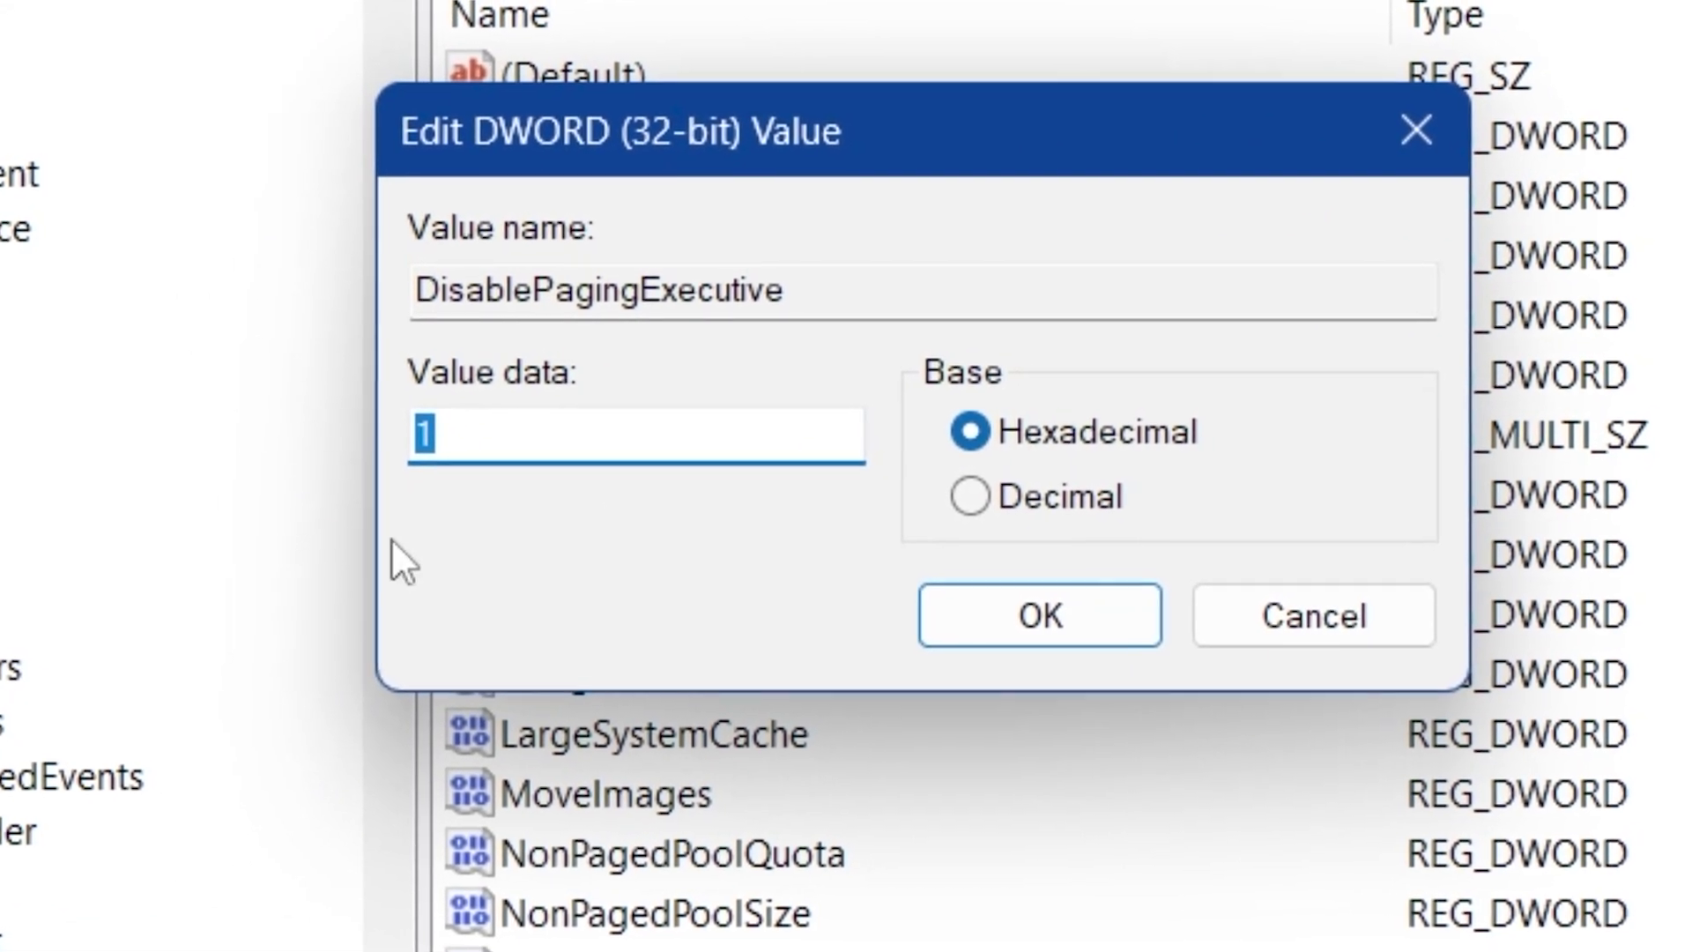
left_click(494, 443)
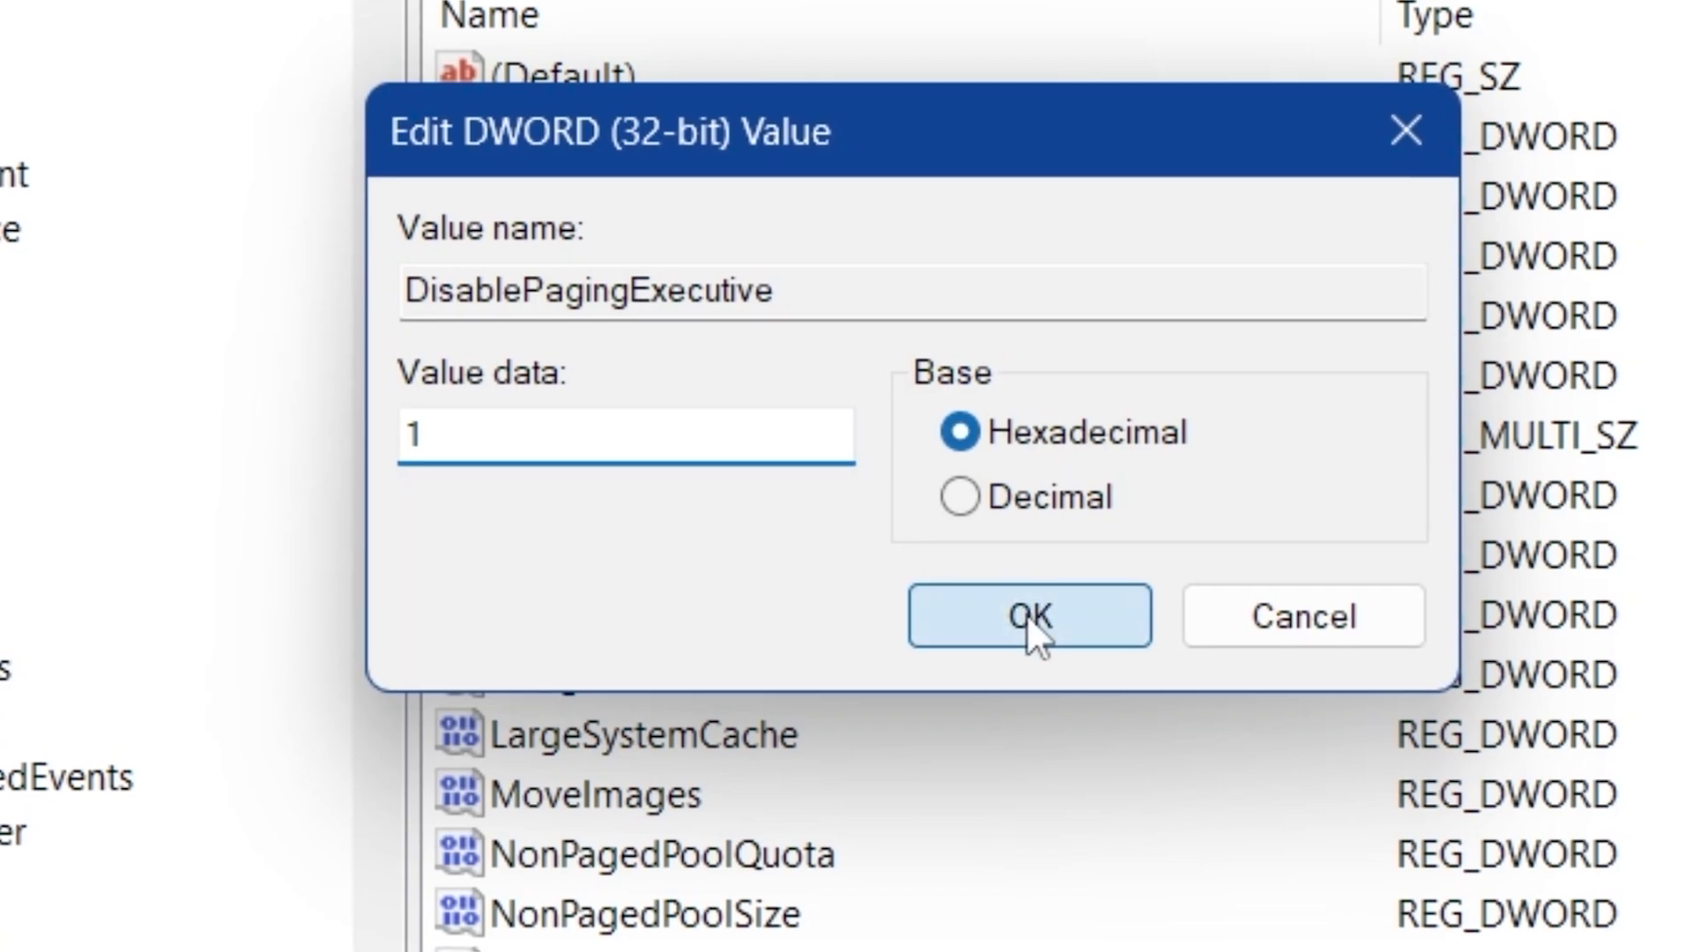
left_click(1027, 616)
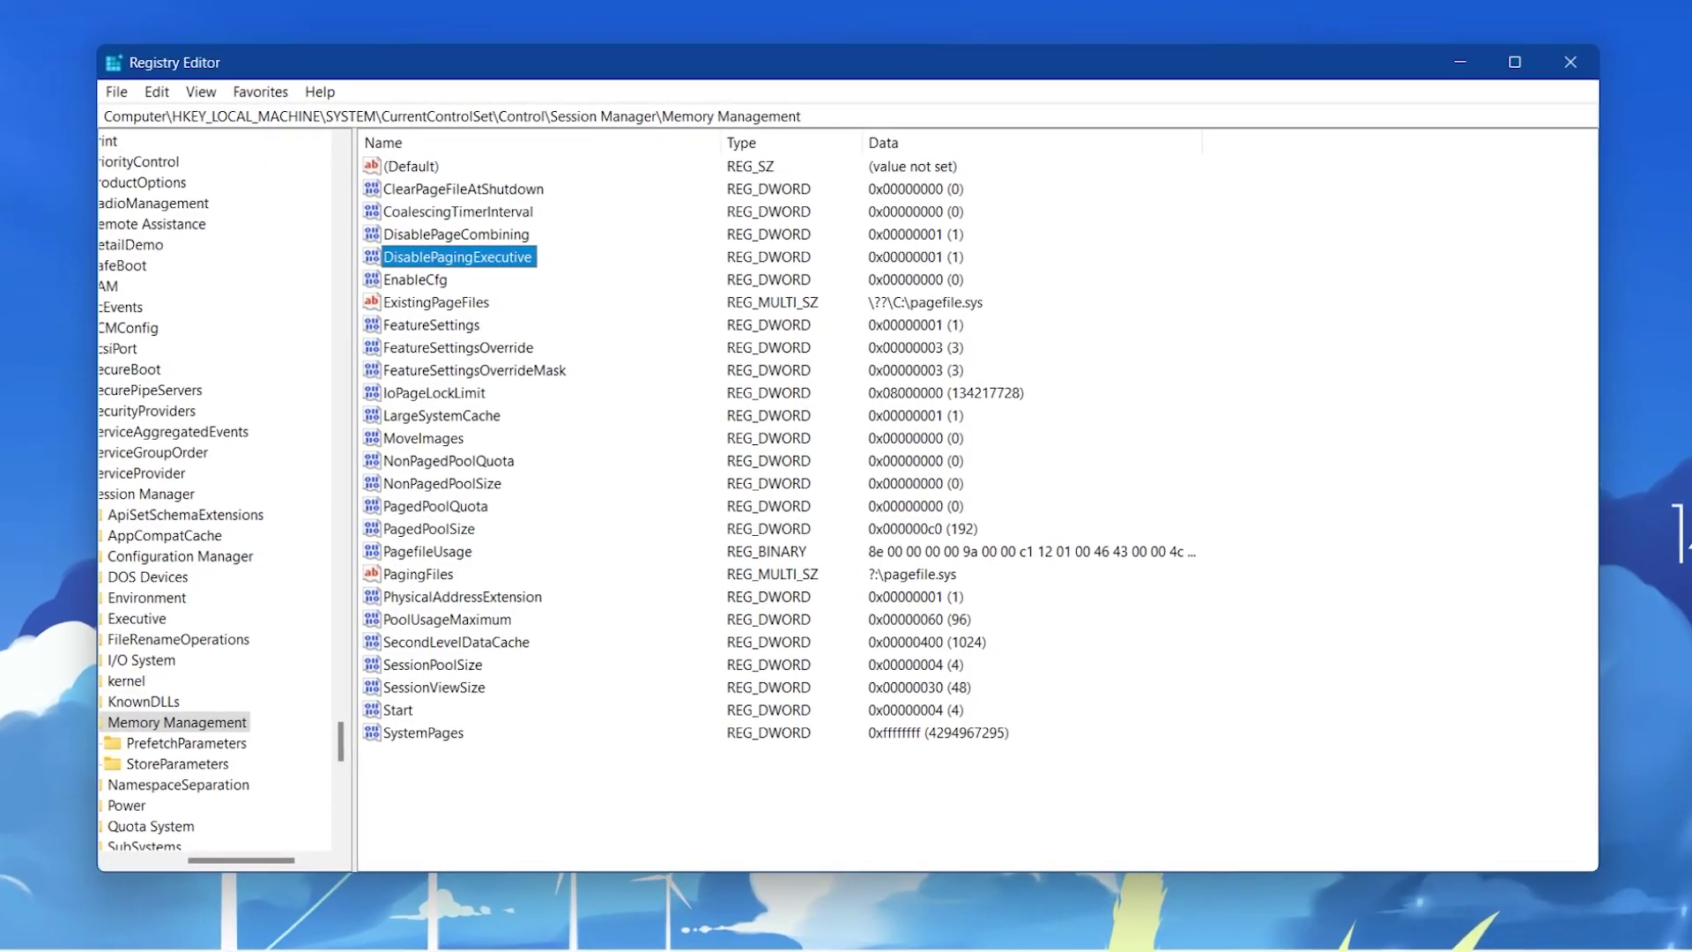
Step: Select the Increase System Cache (LargeSystemCache) path in the text file and bring up that key in Registry Editor
key("alt+Tab")
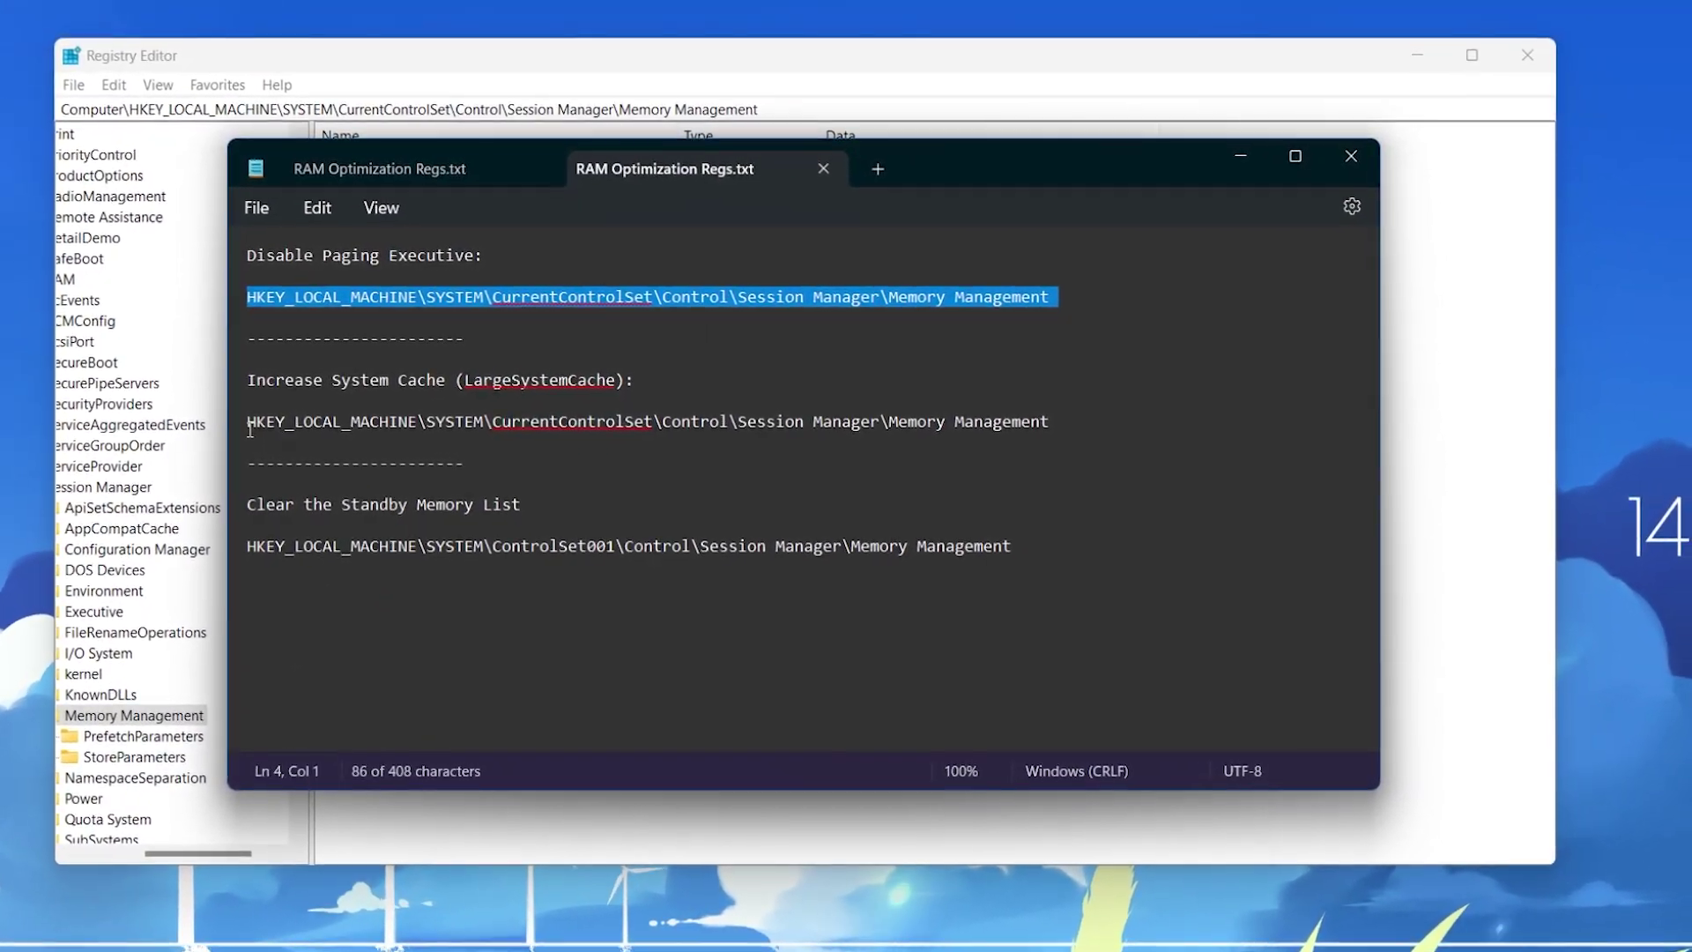
key("Down")
key("Down")
key("Down")
key("Down")
key("Down")
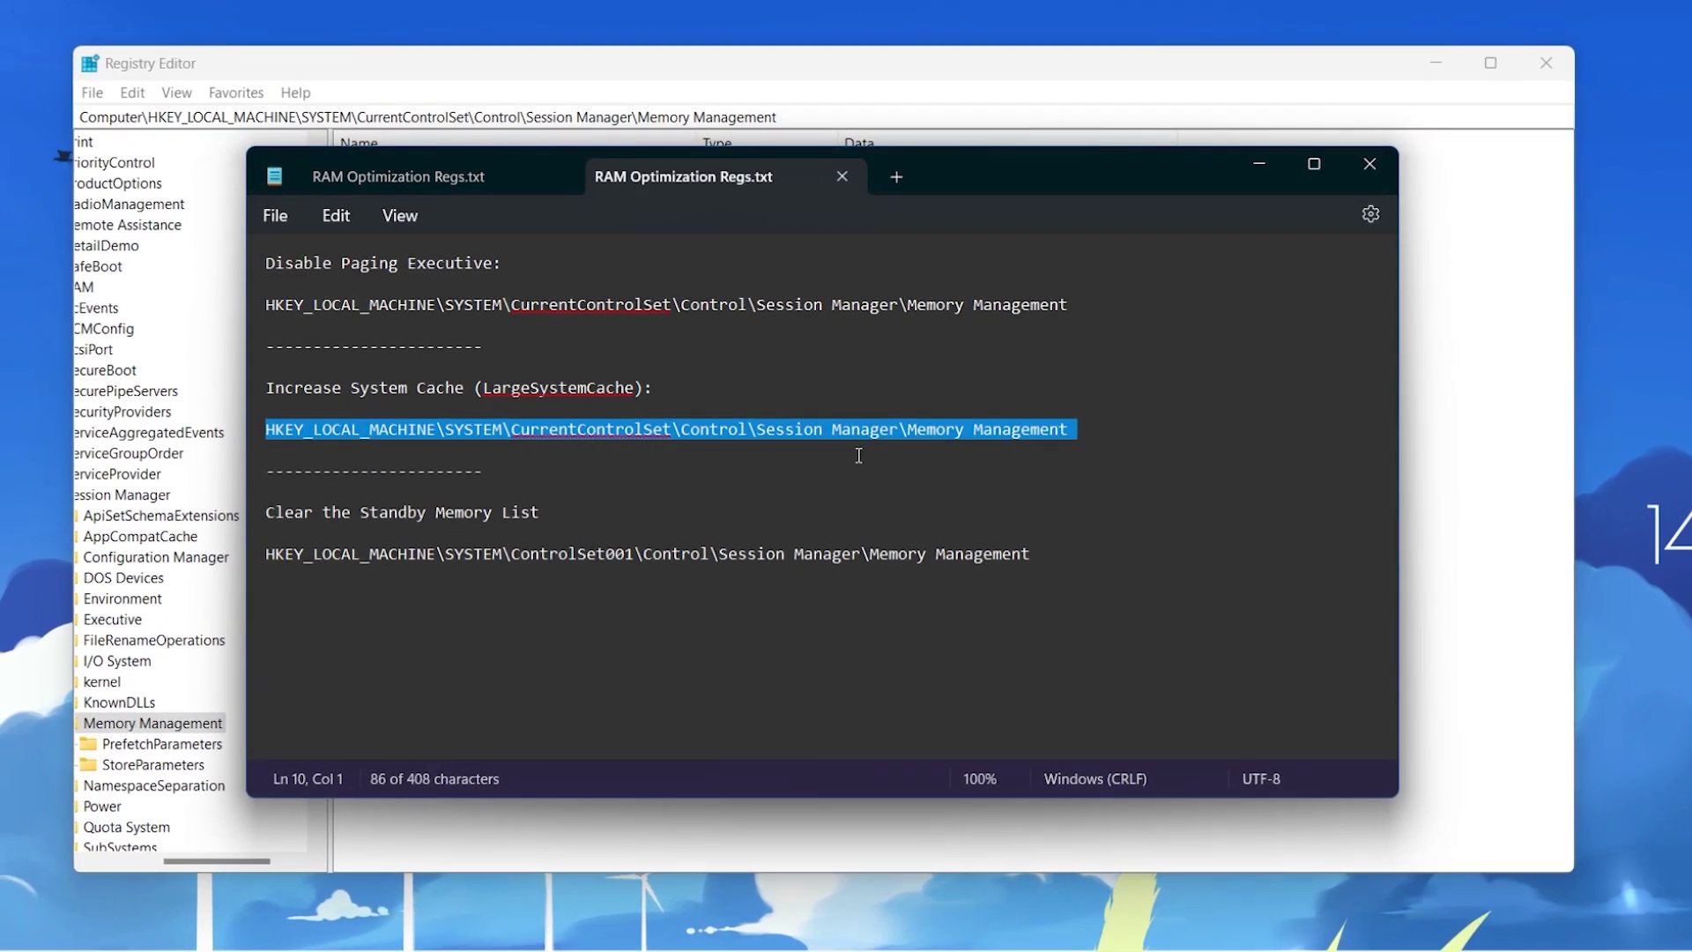
left_click(782, 135)
left_click_drag(776, 117, 35, 148)
key("Tab")
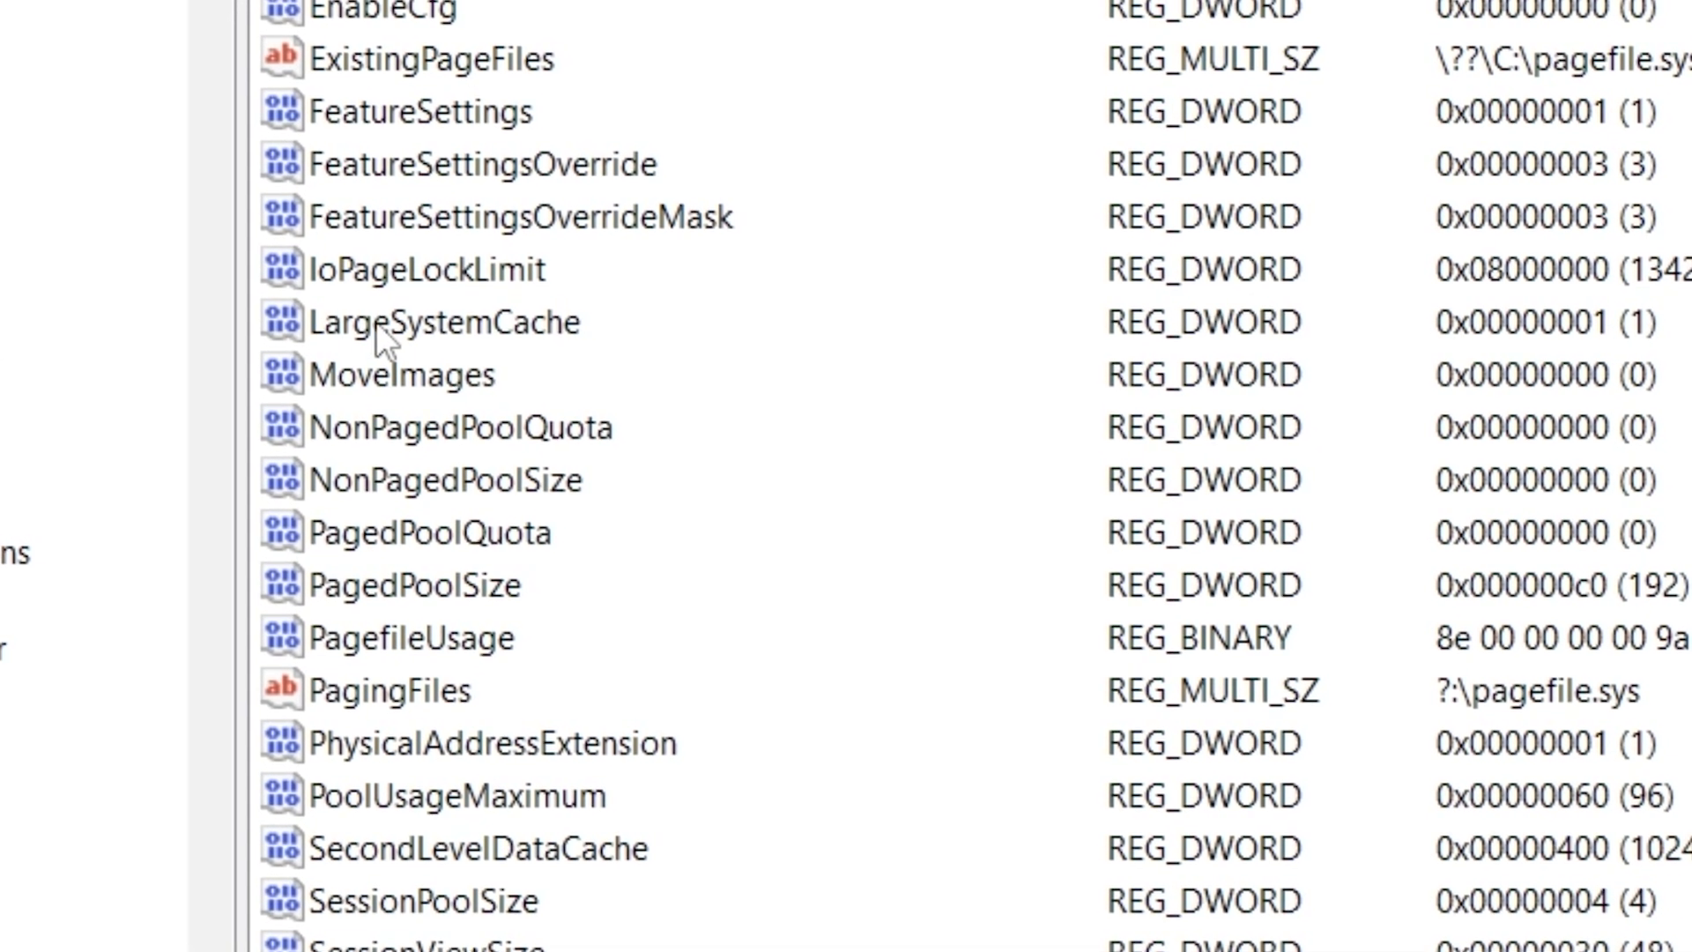
Step: Set the LargeSystemCache value data to 1 in hexadecimal
right_click(419, 319)
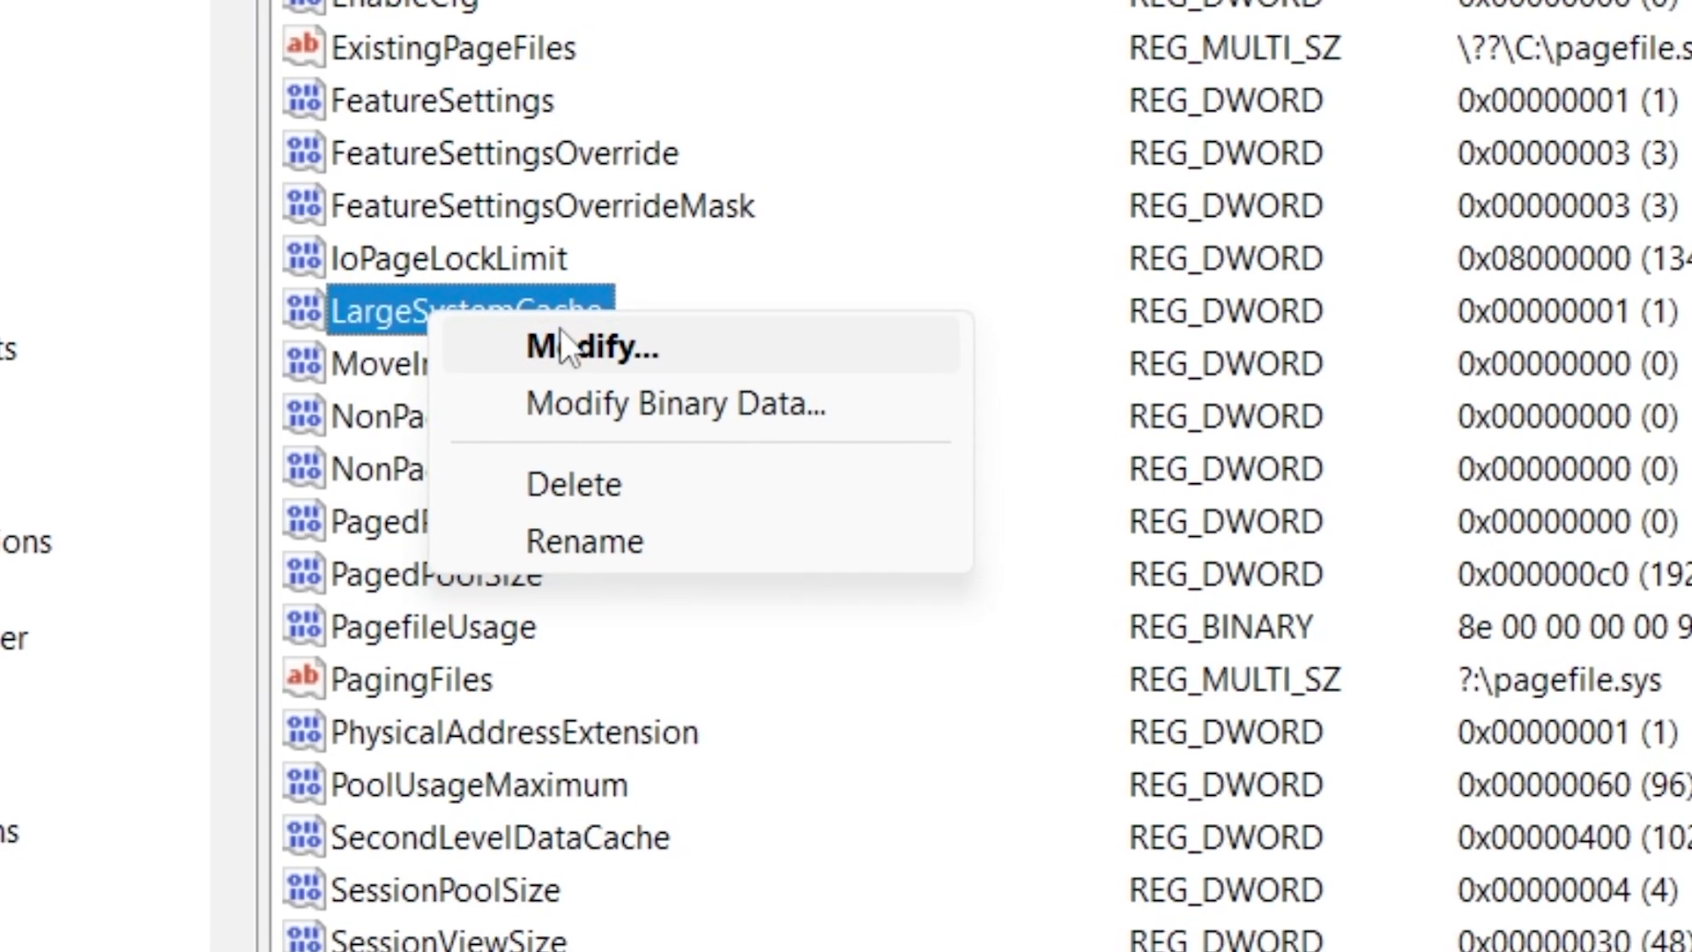
left_click(586, 352)
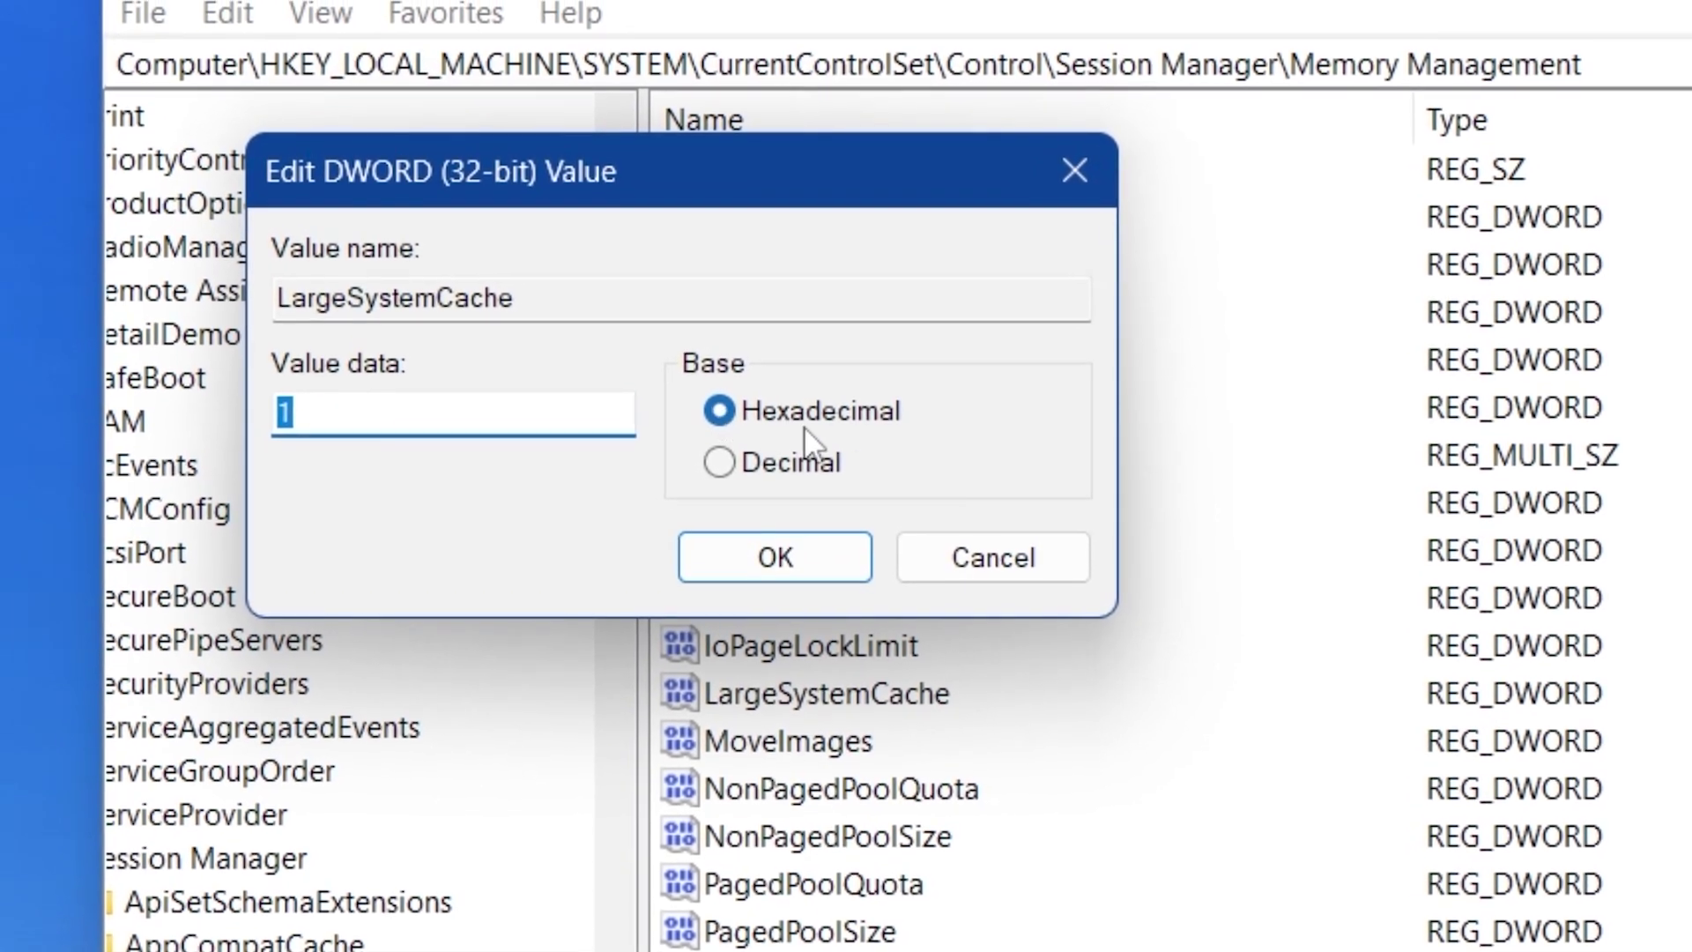
left_click(809, 562)
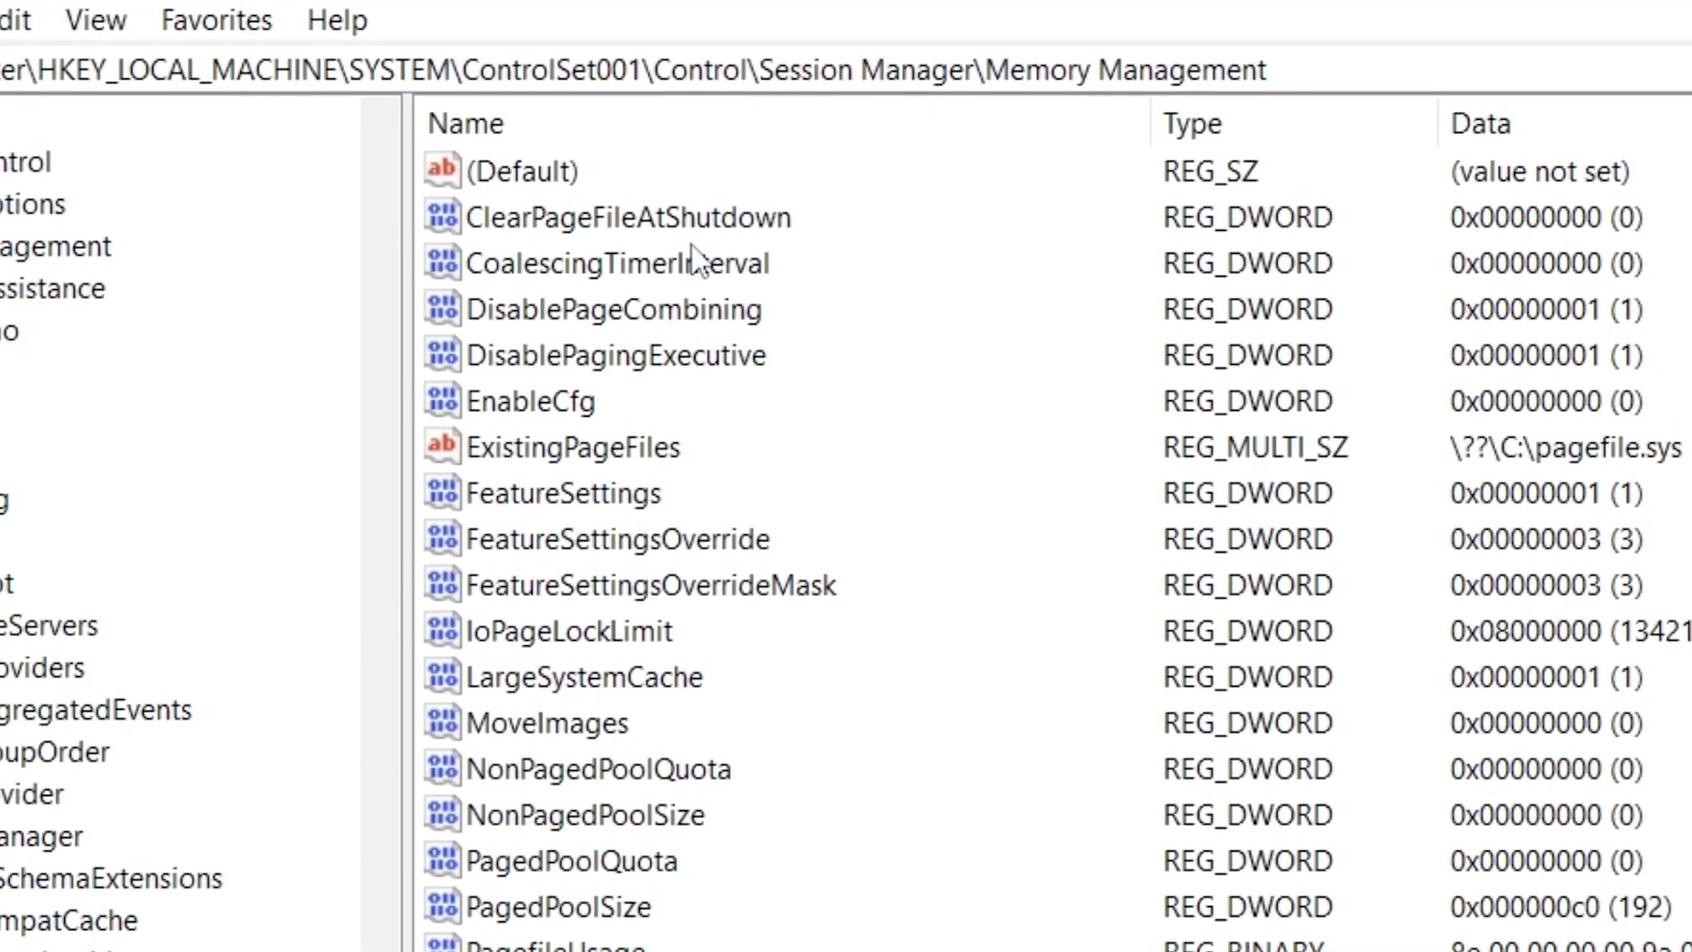
Step: Set the ClearPageFileAtShutdown value data to 1 in hexadecimal, and close Registry Editor to return to the desktop
right_click(476, 218)
left_click(507, 243)
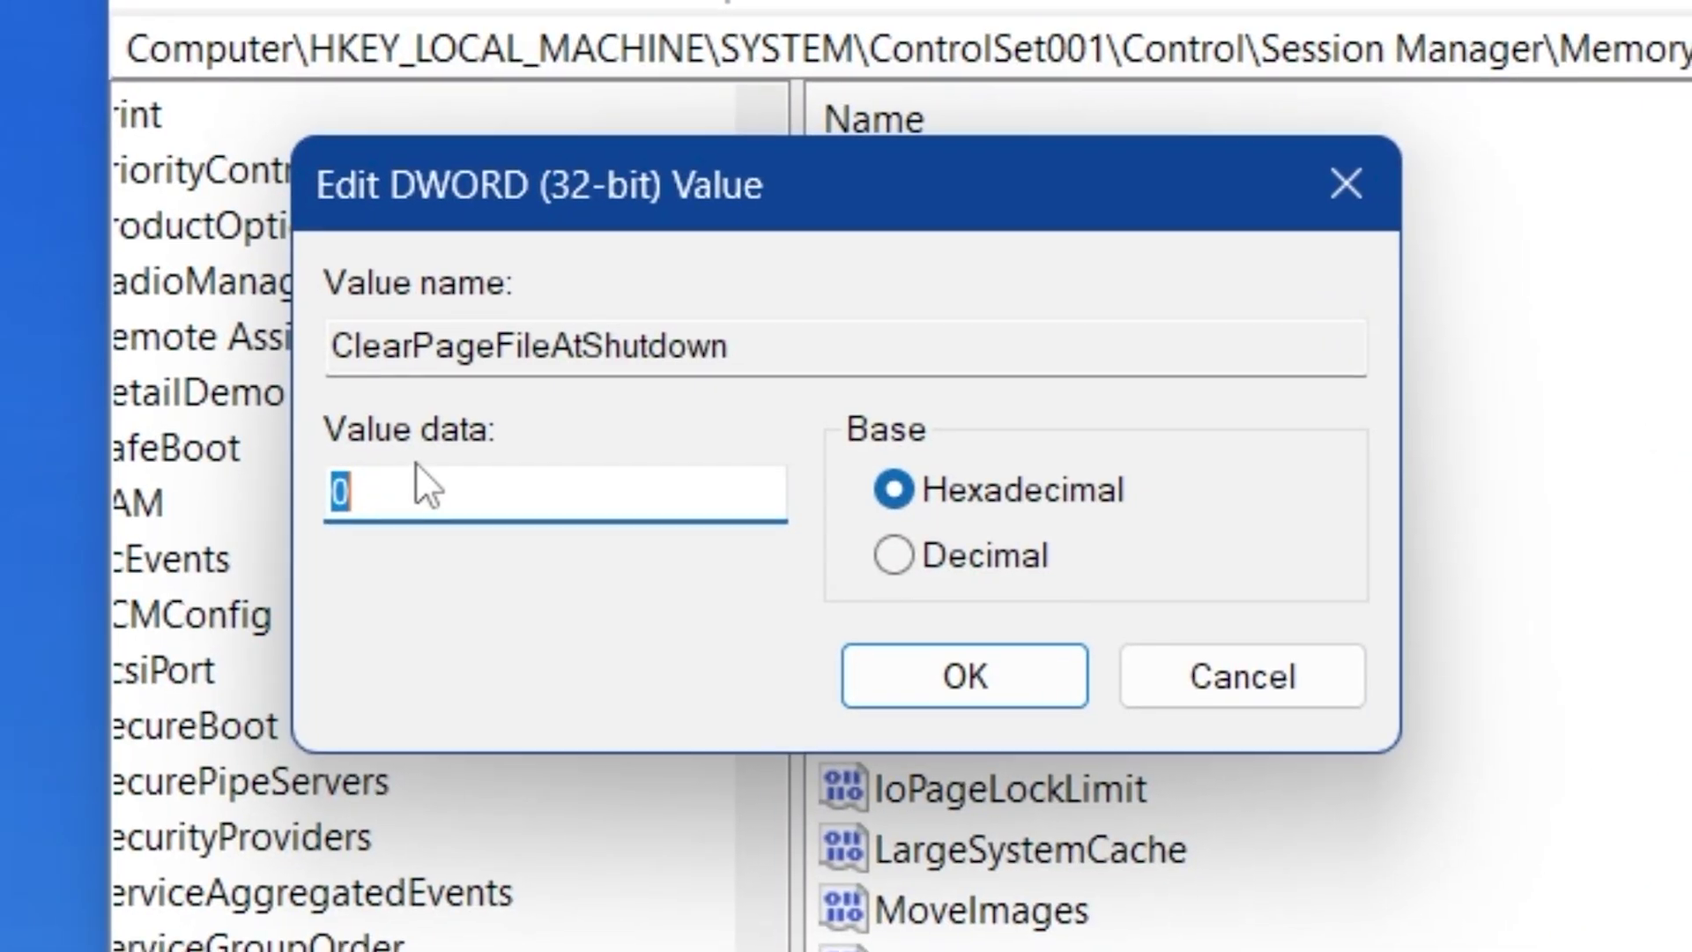
type("1")
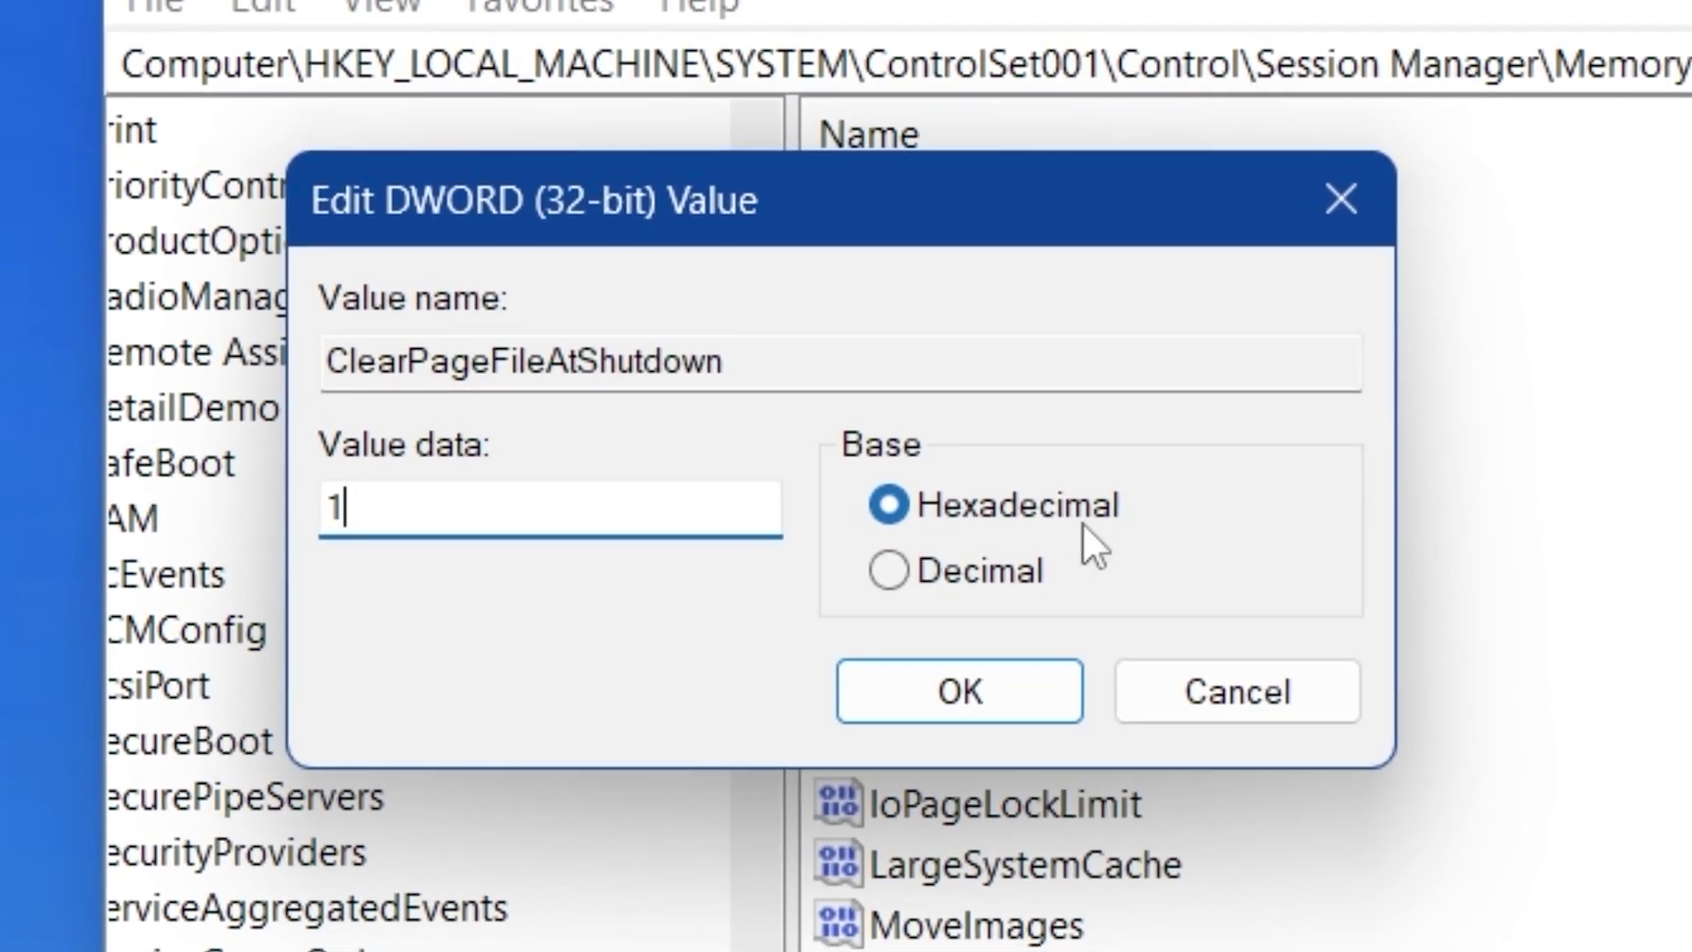
left_click(978, 687)
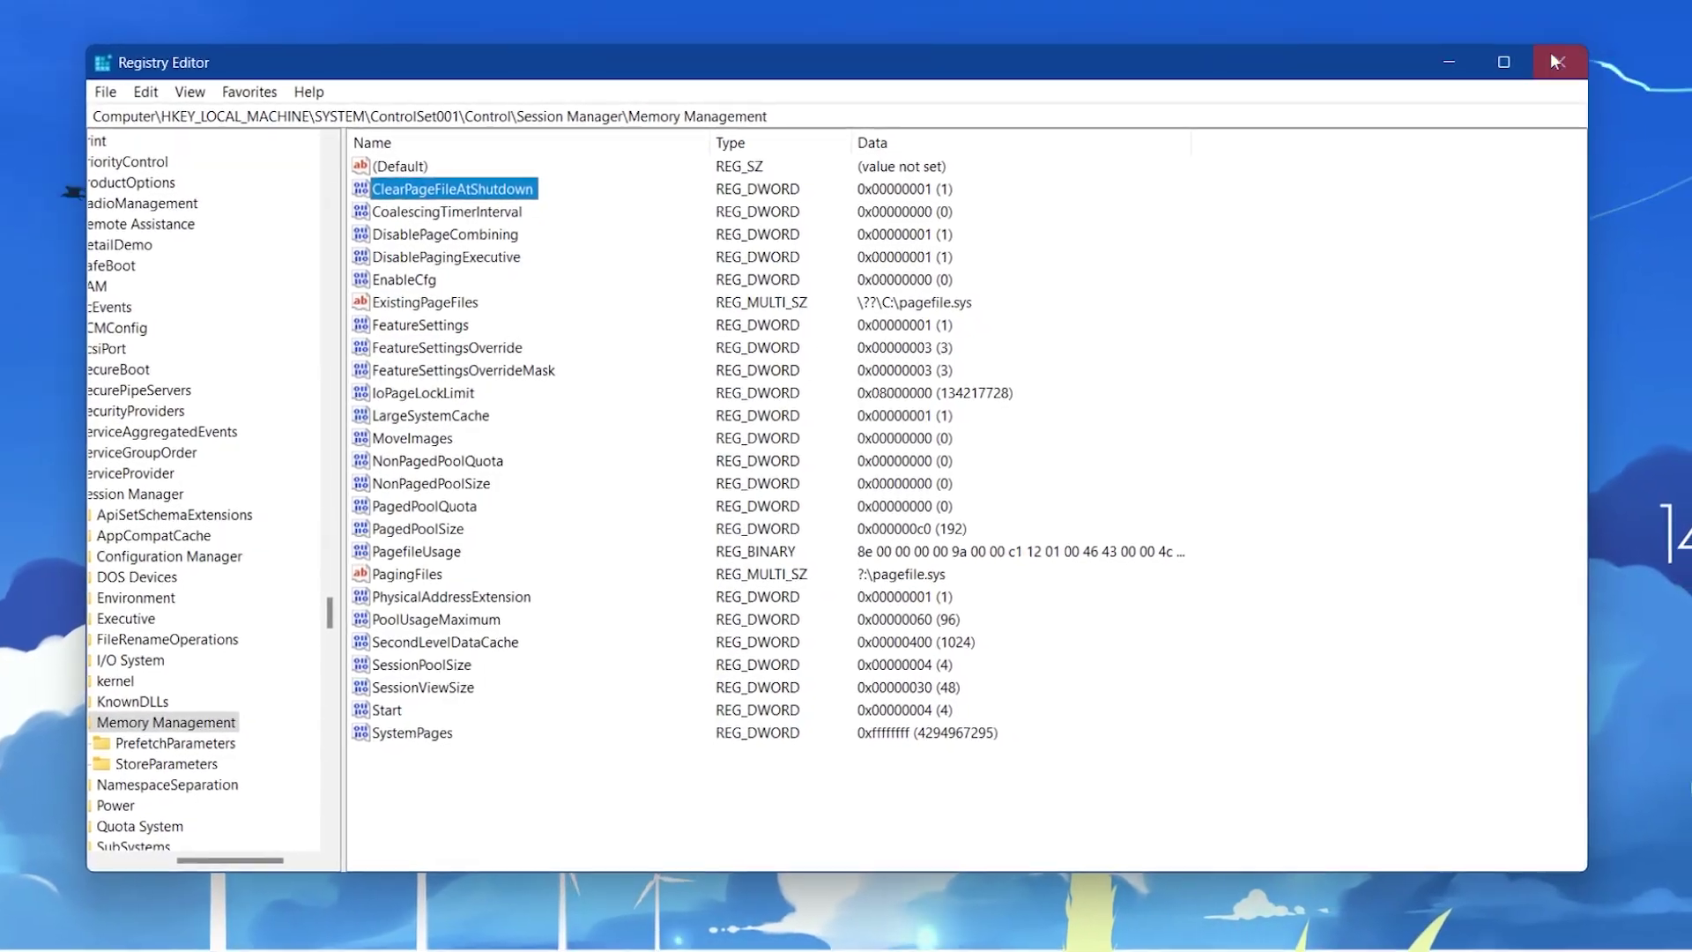
left_click(1549, 51)
left_click(1357, 149)
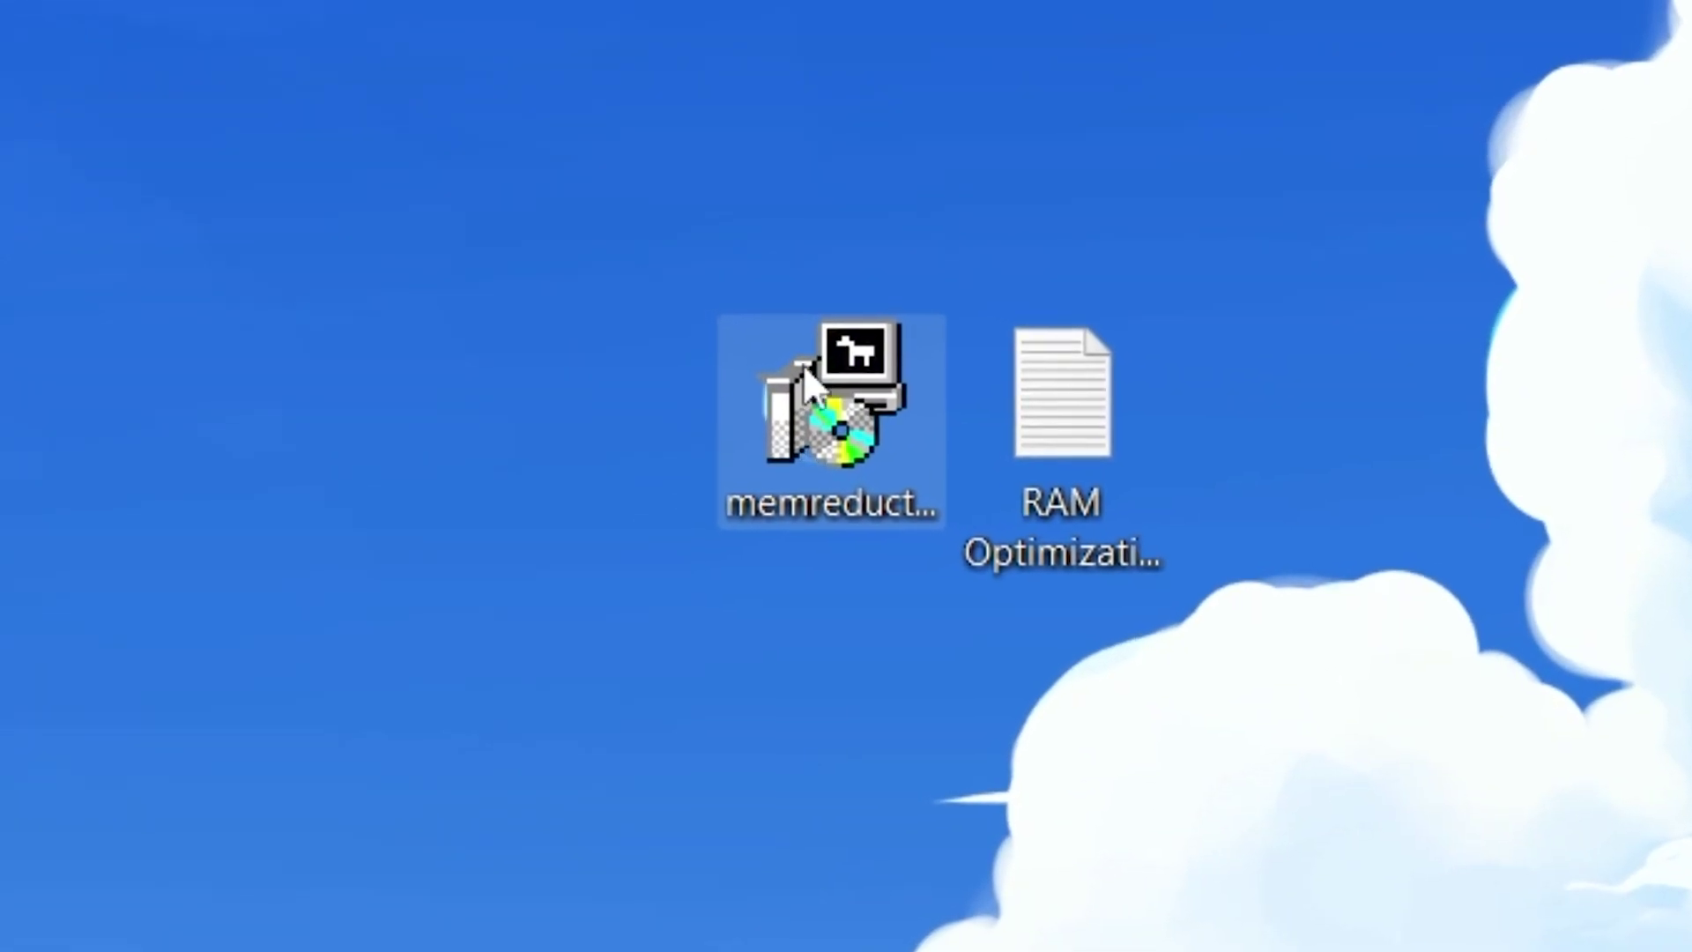
Step: Install Mem Reduct from memreduct-3.4-setup.exe with the license accepted and the default components, and answer the language pack update prompt
left_click(802, 363)
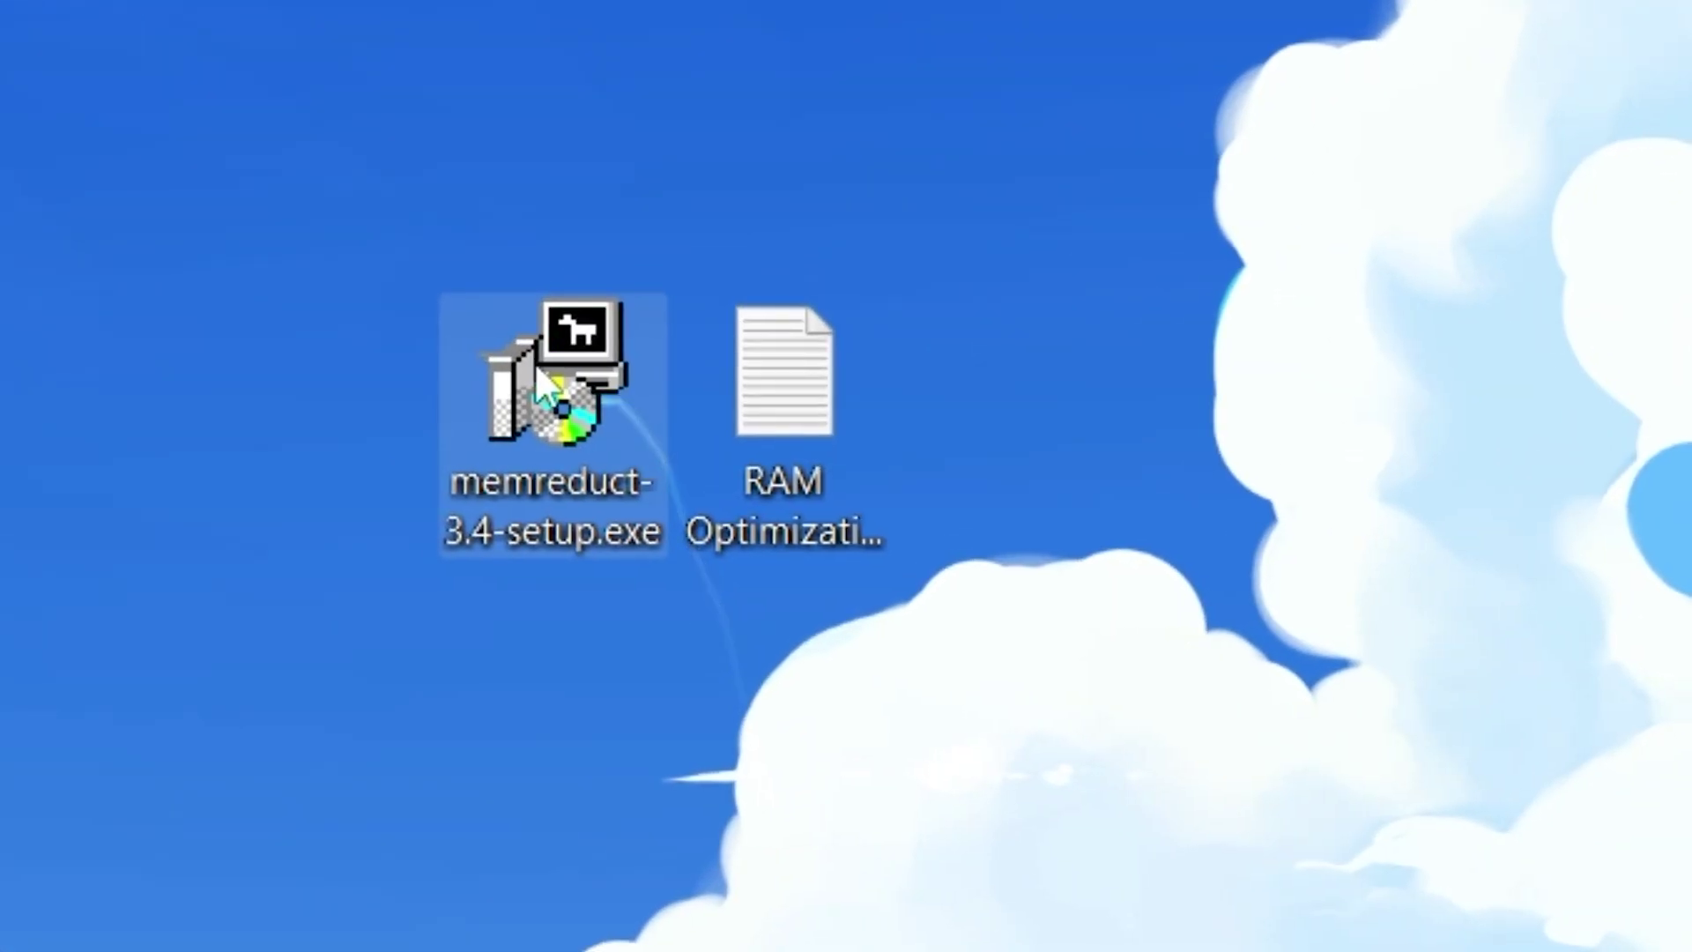
right_click(302, 319)
left_click(883, 479)
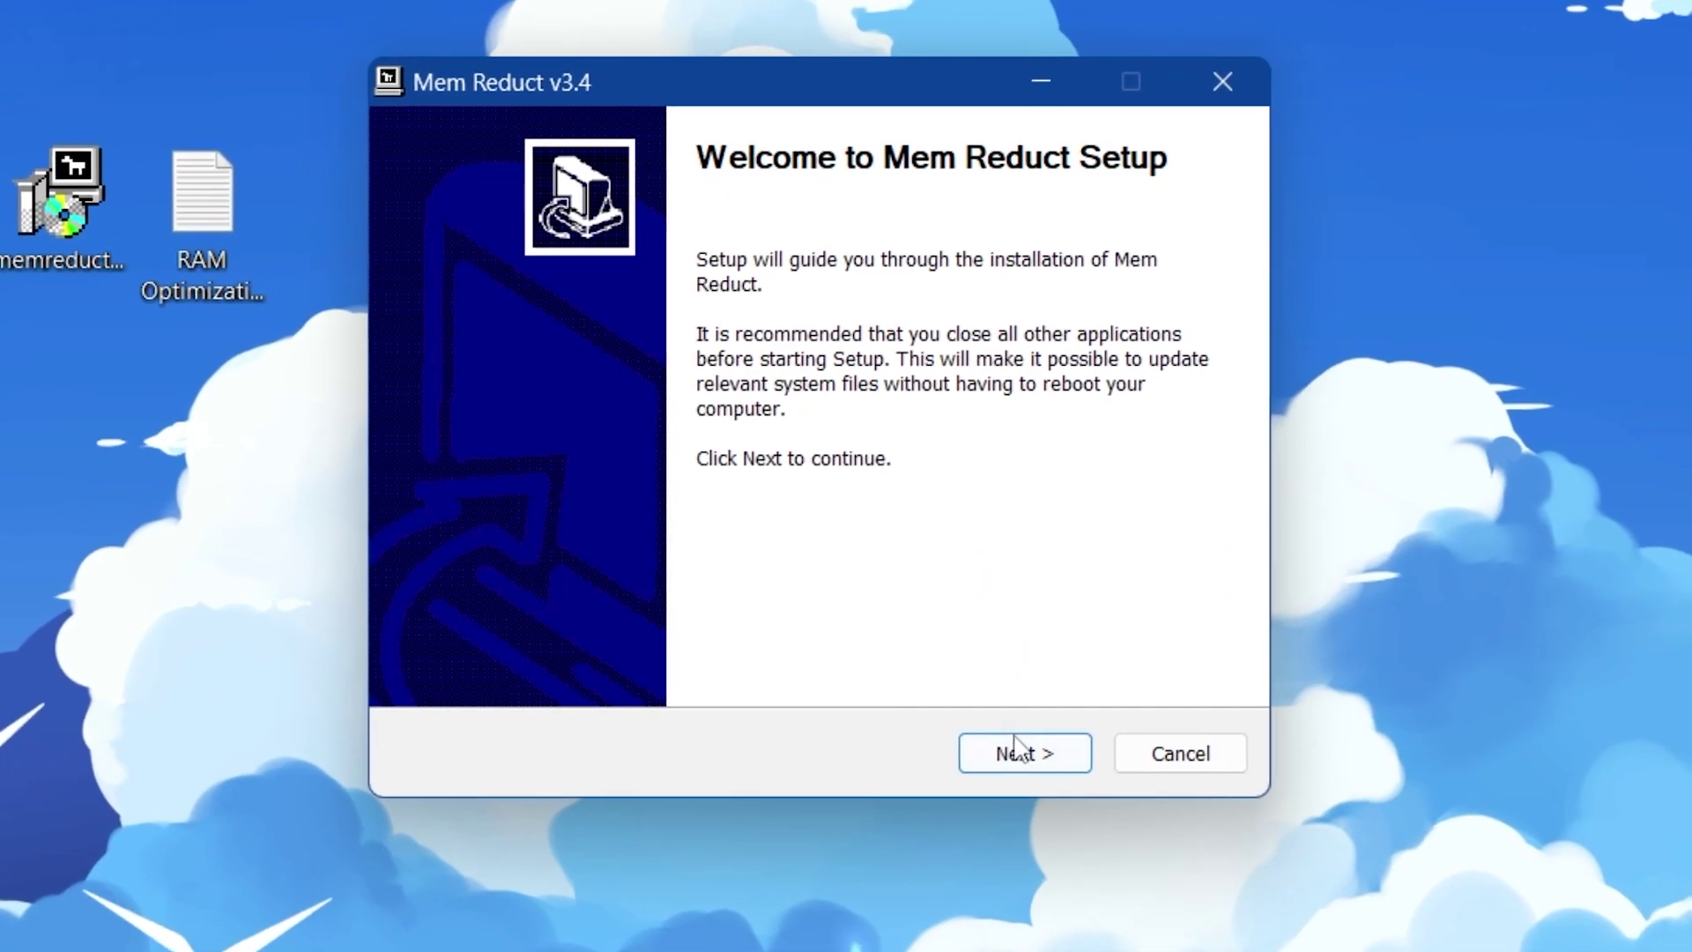
left_click(1022, 752)
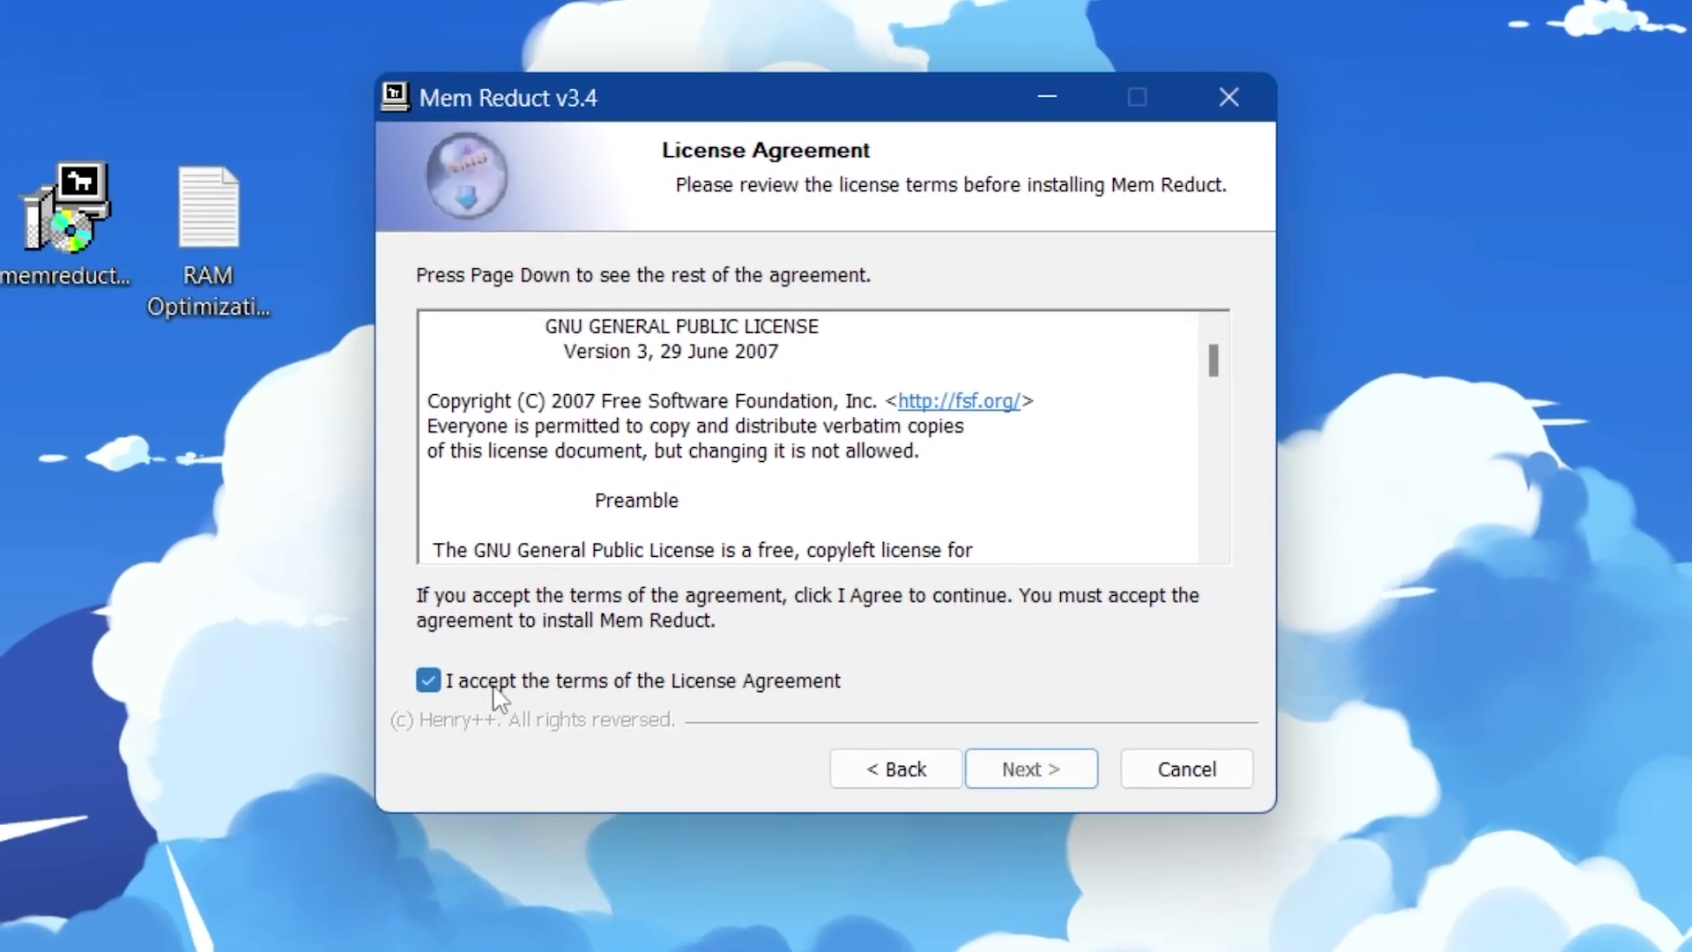
left_click(1029, 772)
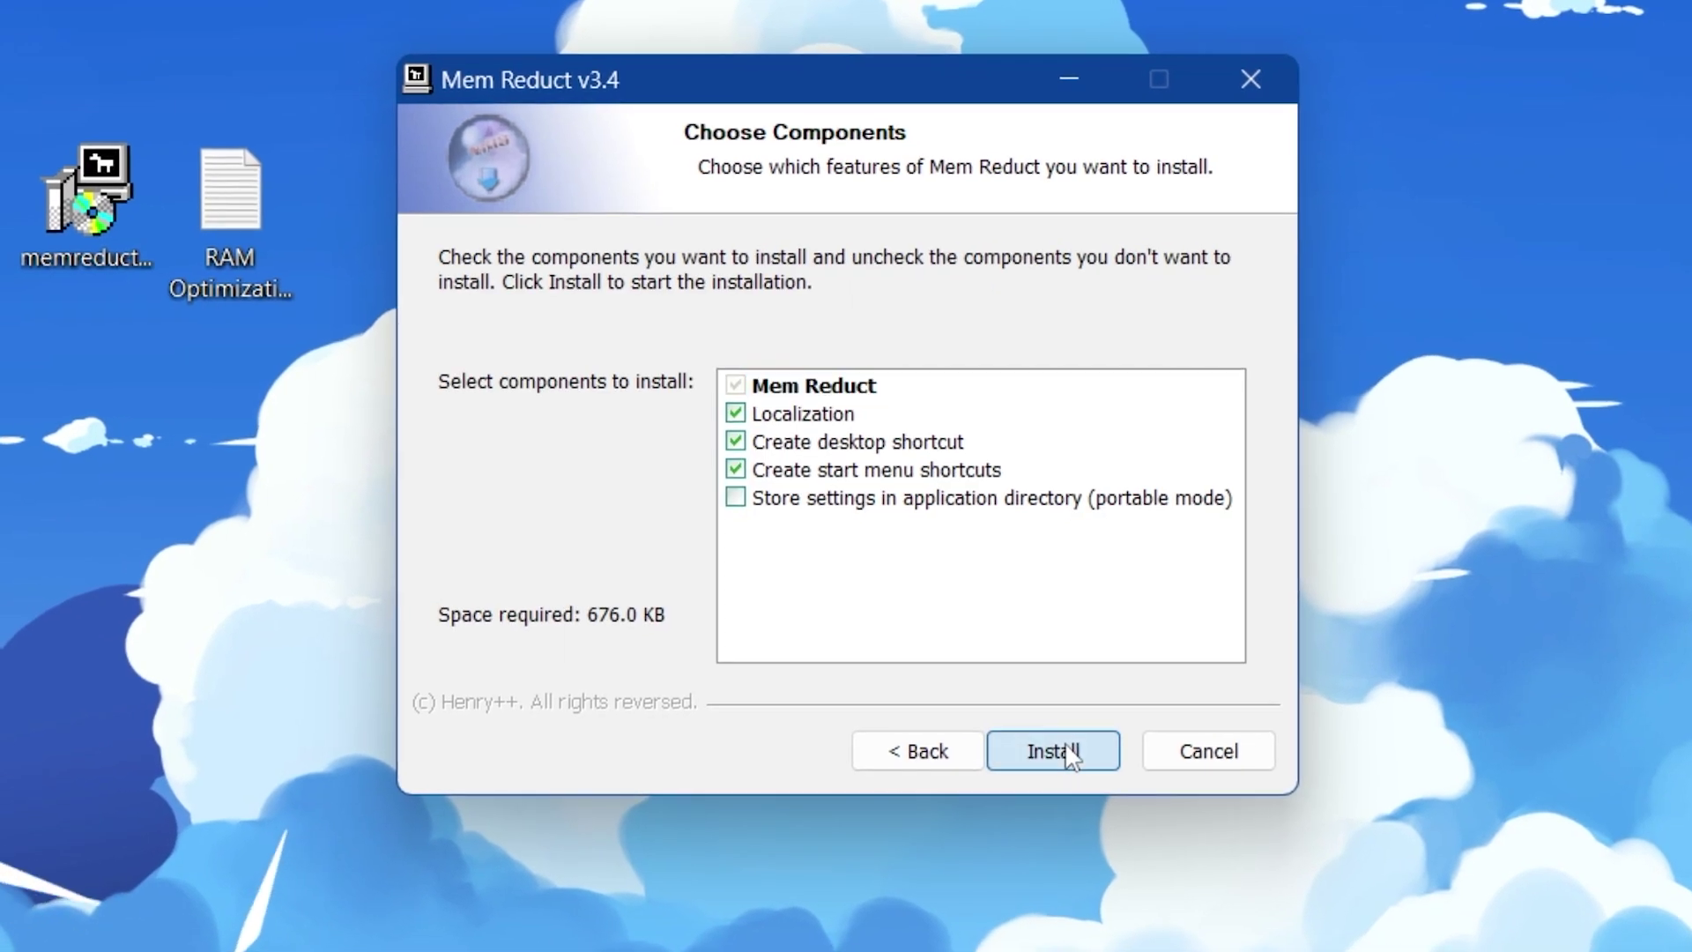
left_click(1042, 760)
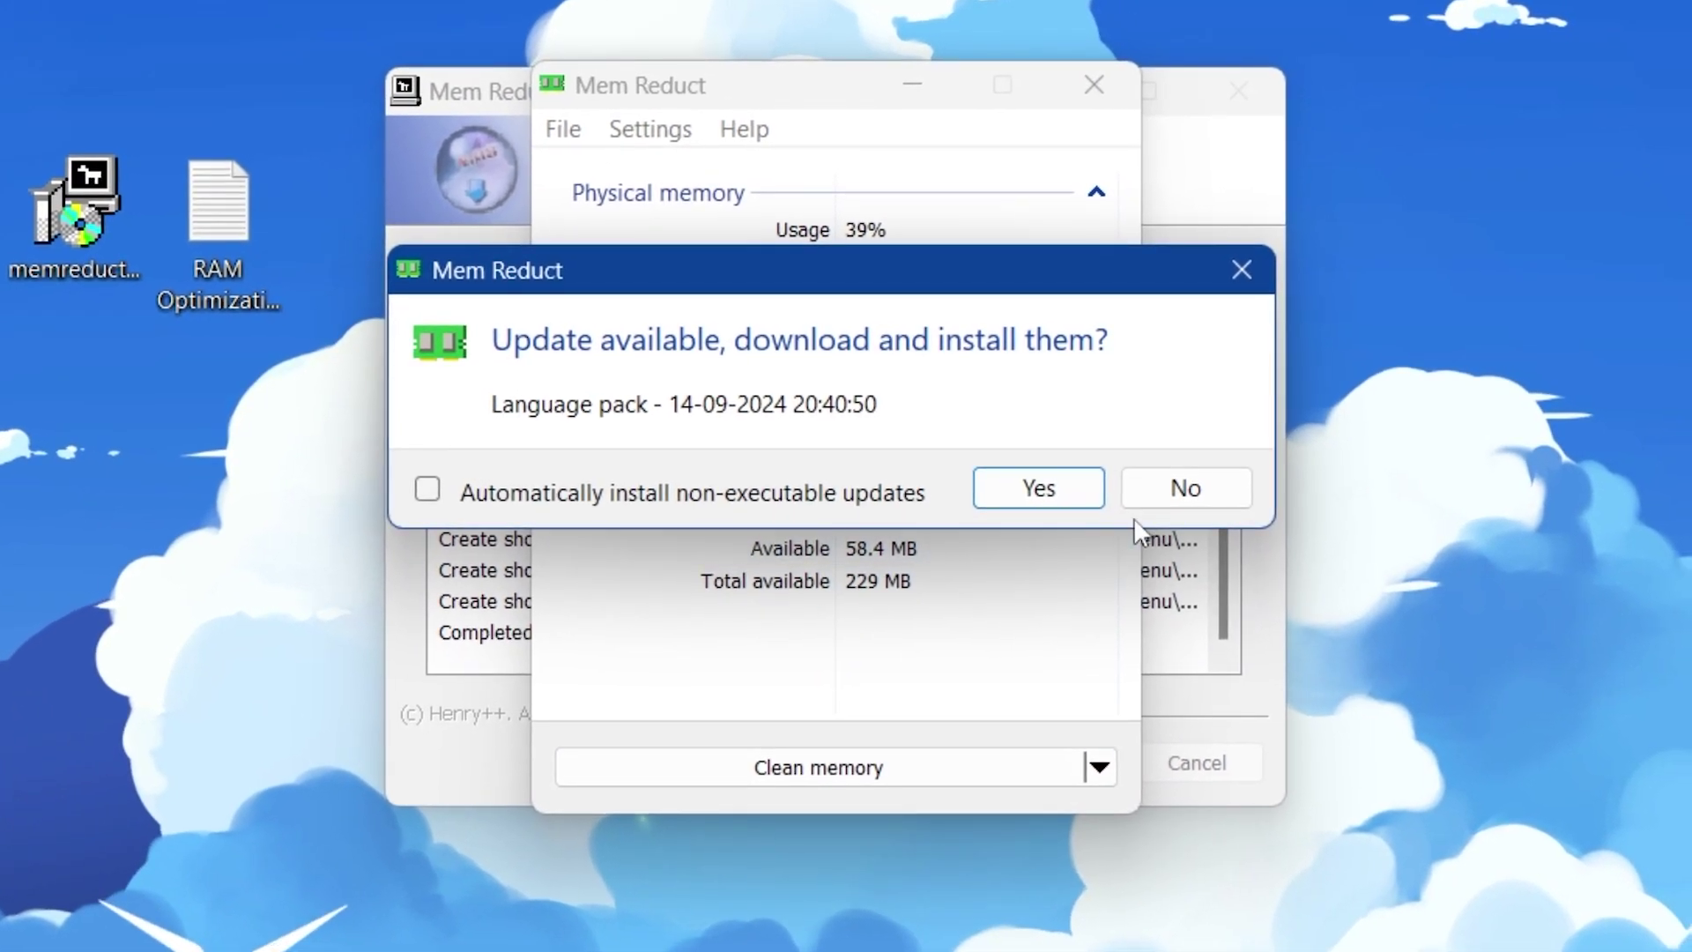
left_click(1109, 504)
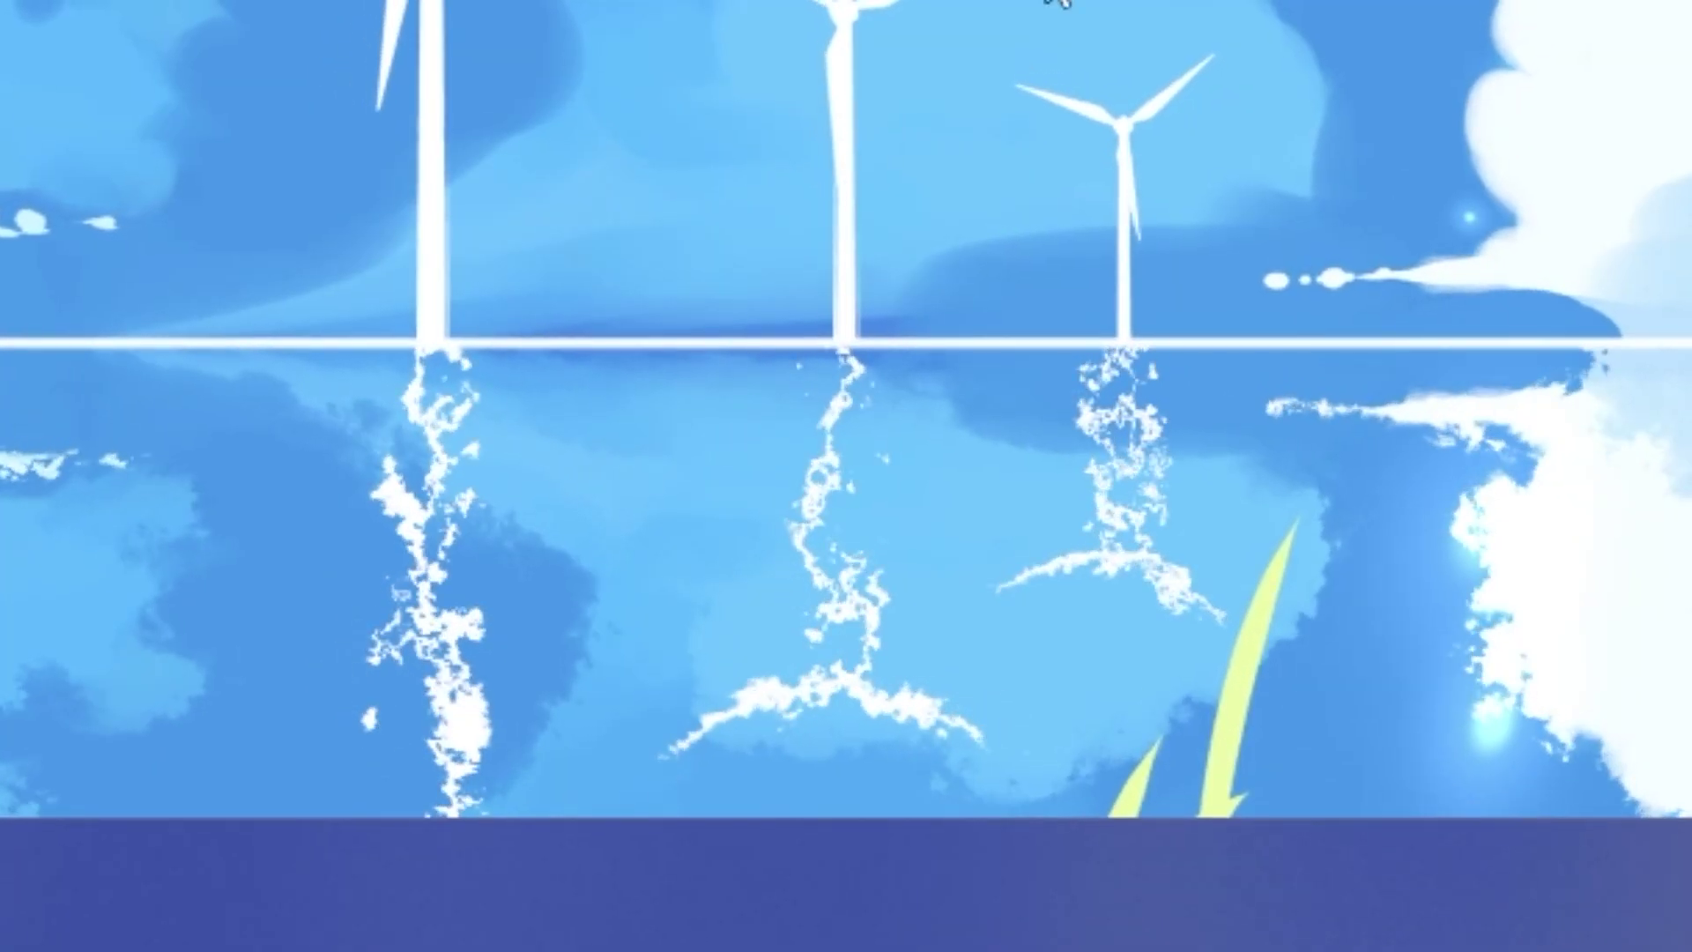
Step: Open Task Manager and view the memory performance figures
right_click(262, 951)
left_click(738, 667)
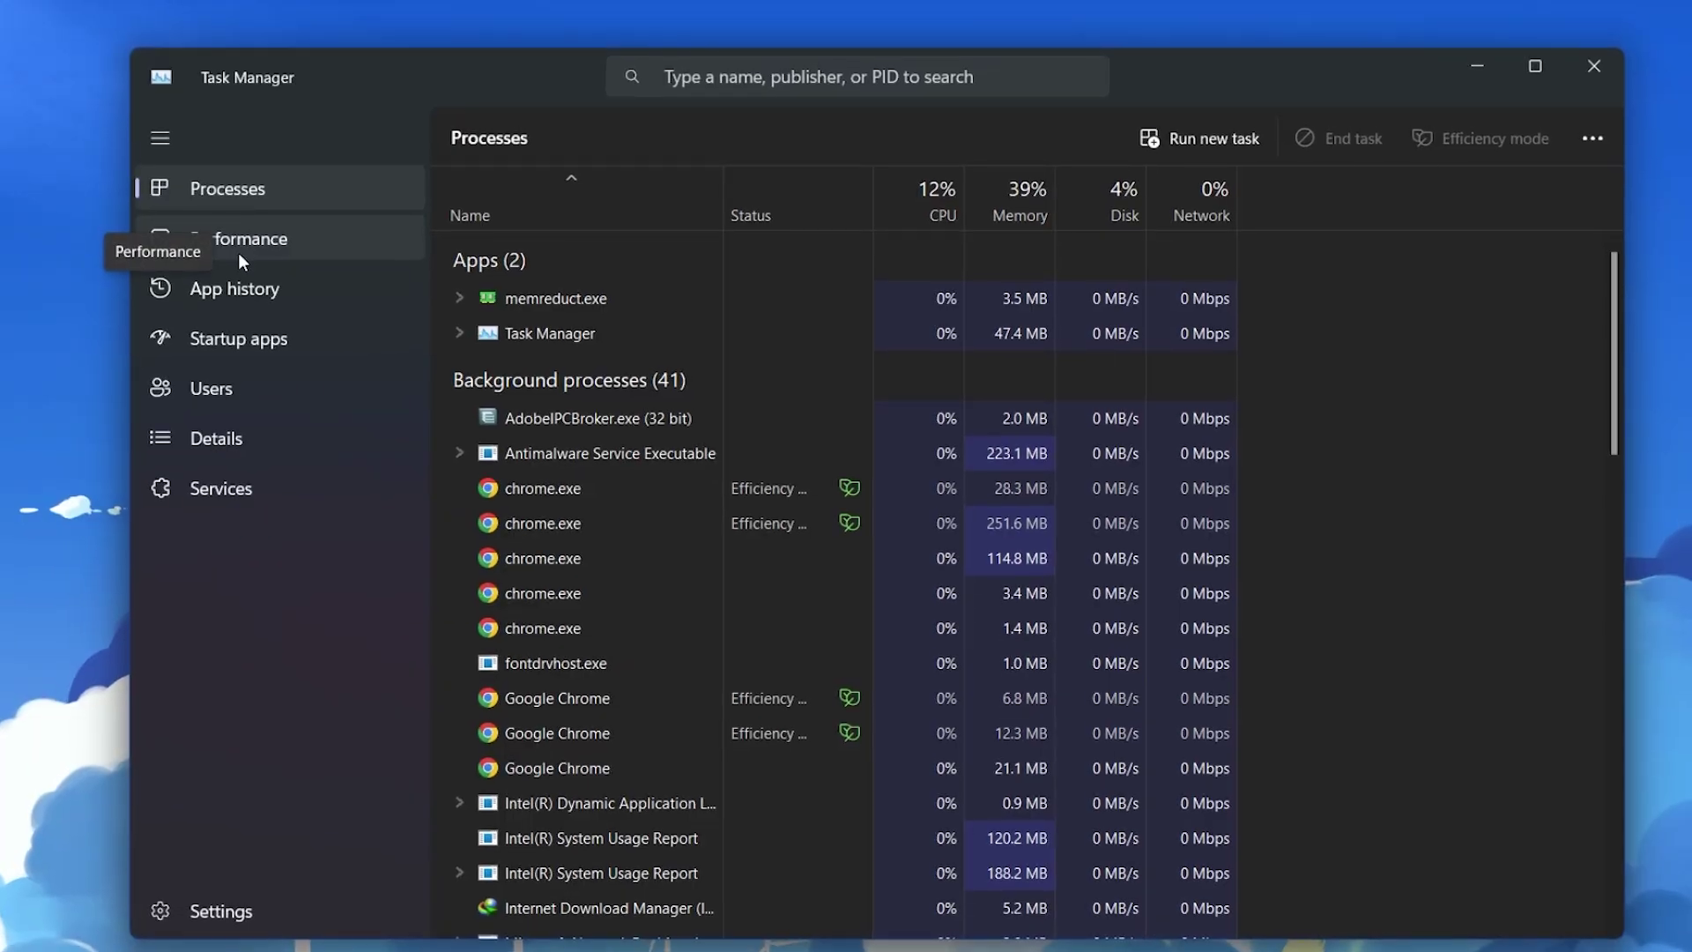
left_click(240, 246)
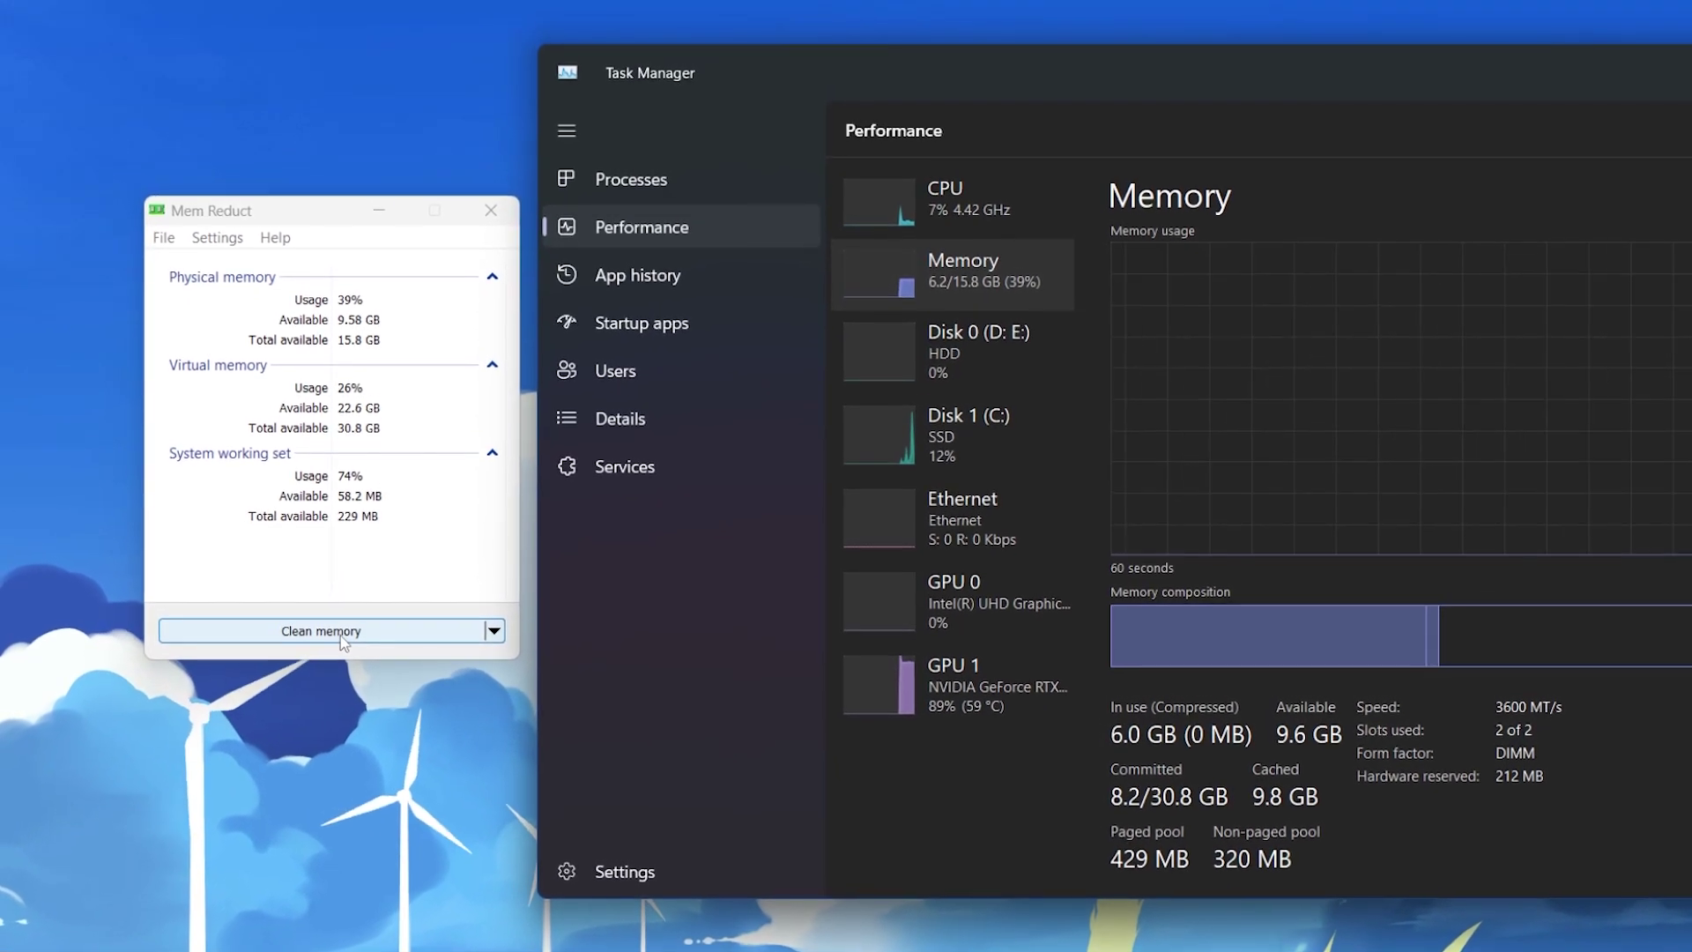
Step: Clean the memory with Mem Reduct, minimize it, and show the hidden system tray icons
left_click(336, 640)
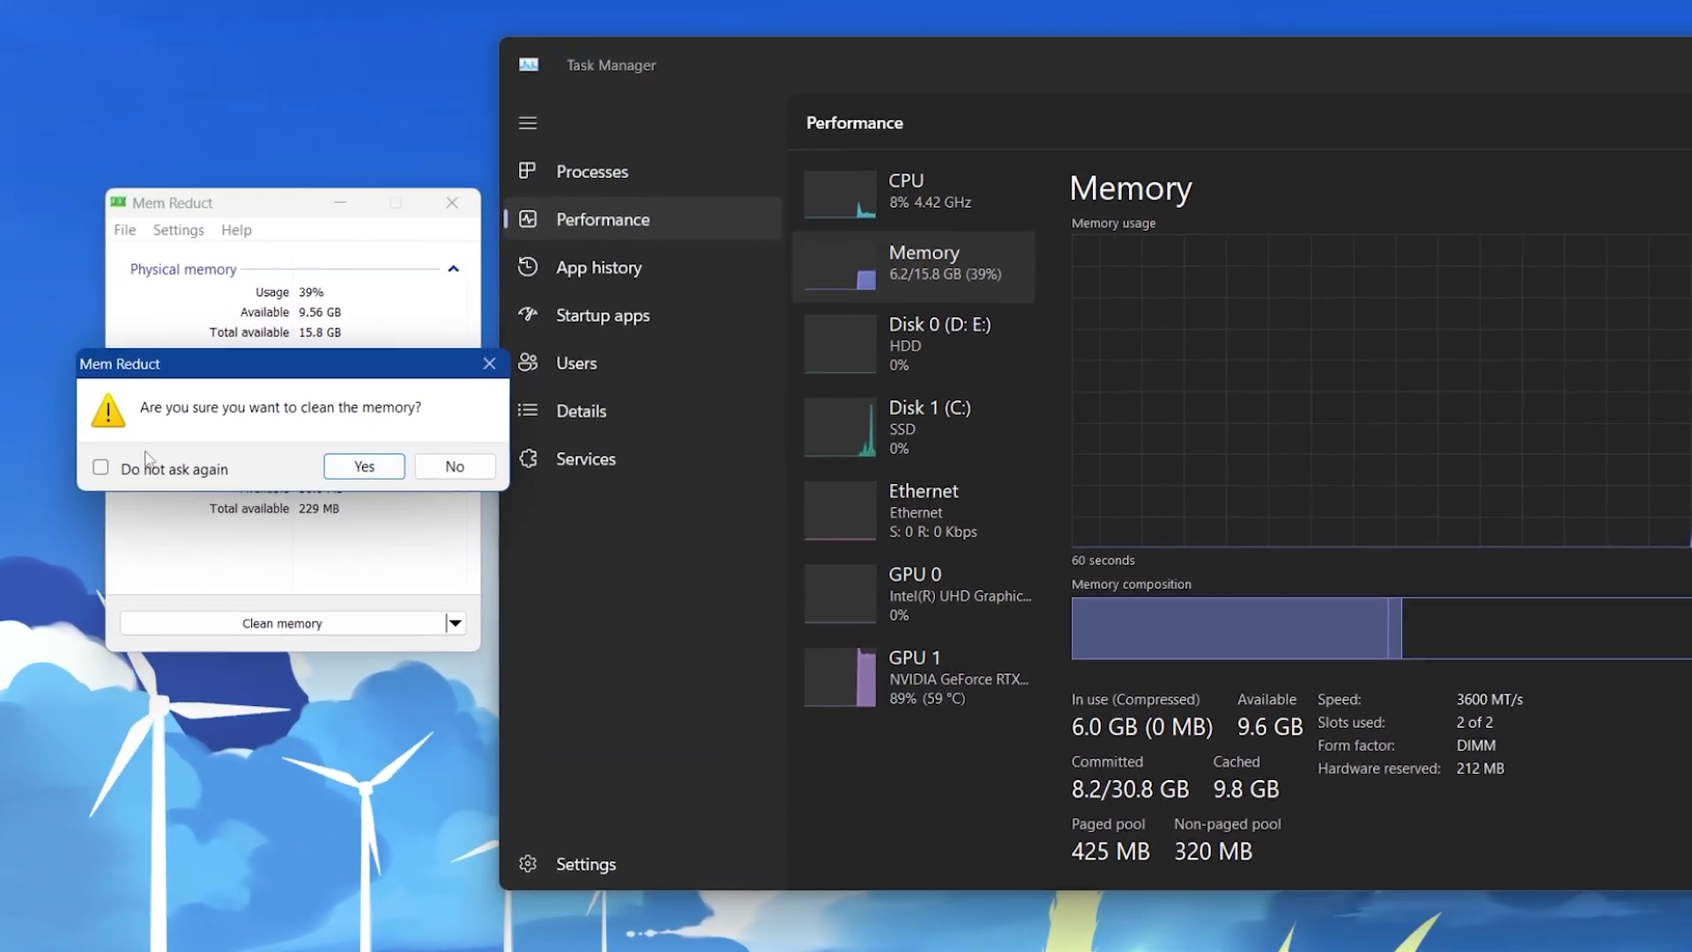
left_click(353, 474)
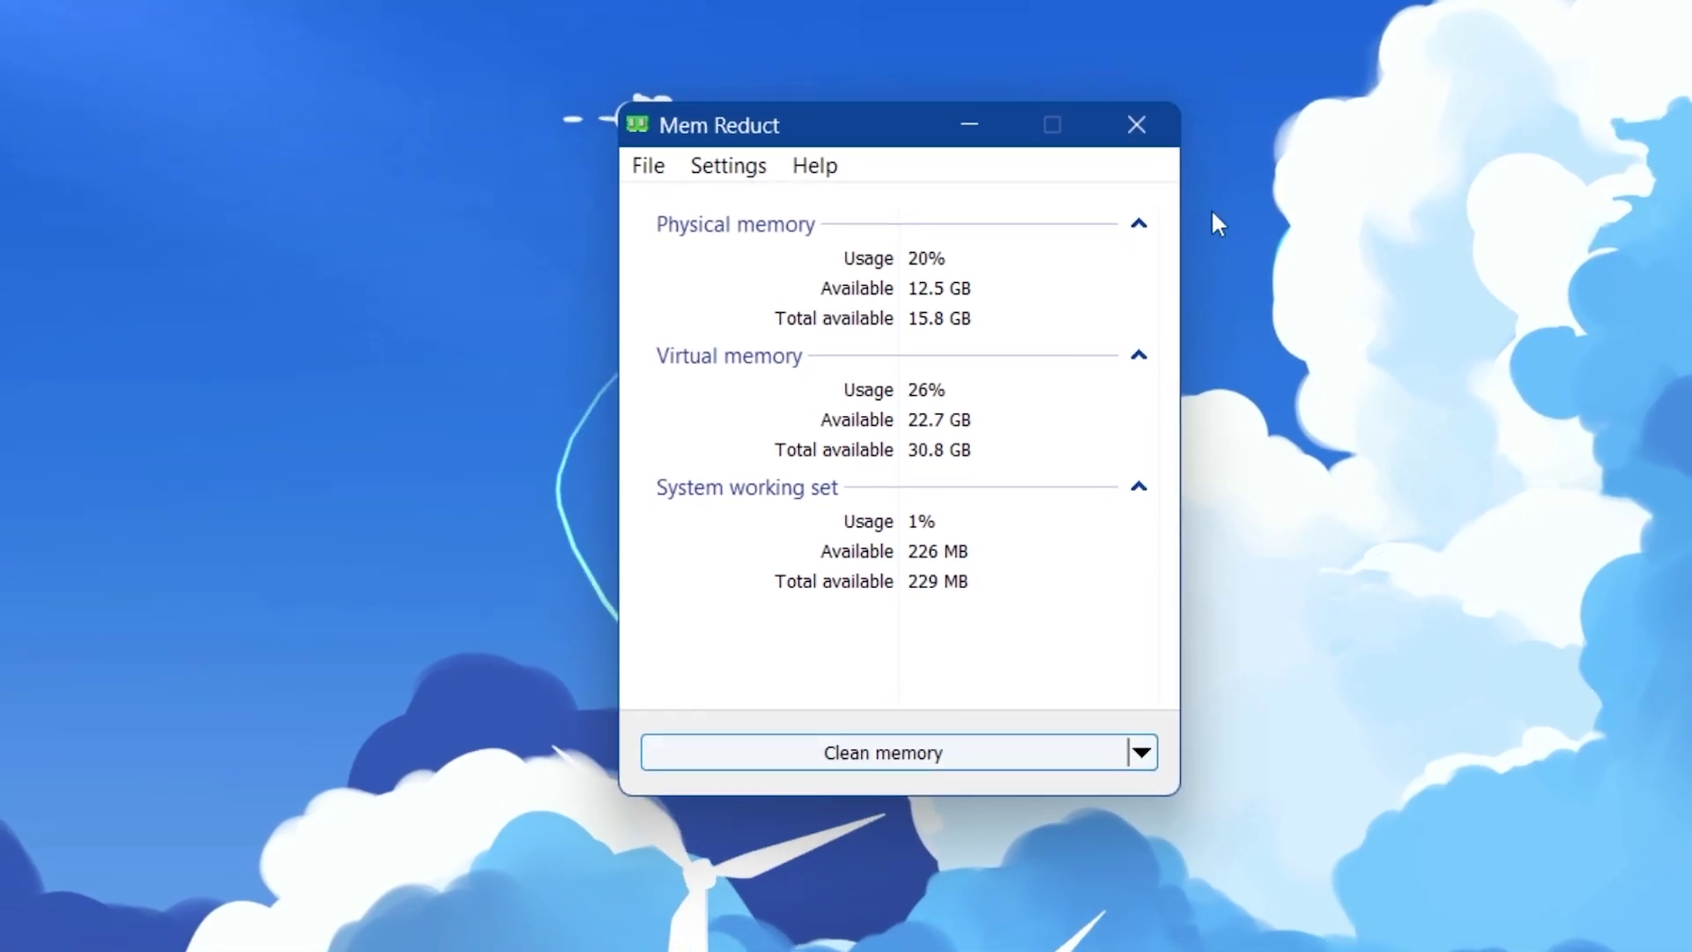
left_click(986, 146)
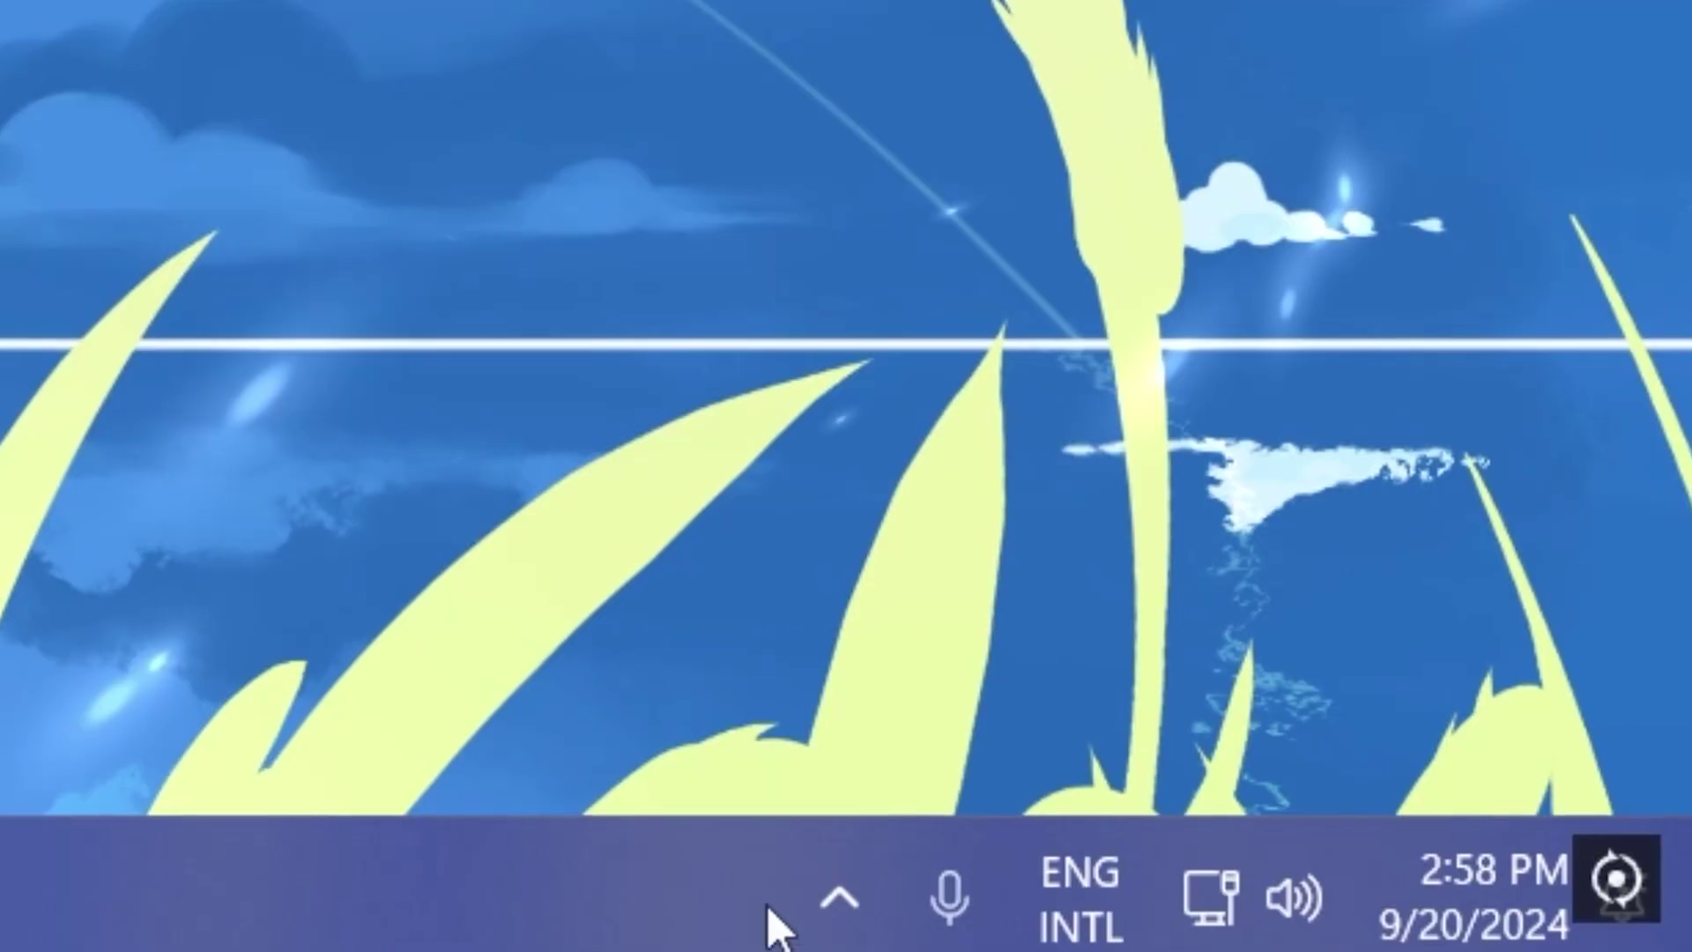
left_click(820, 903)
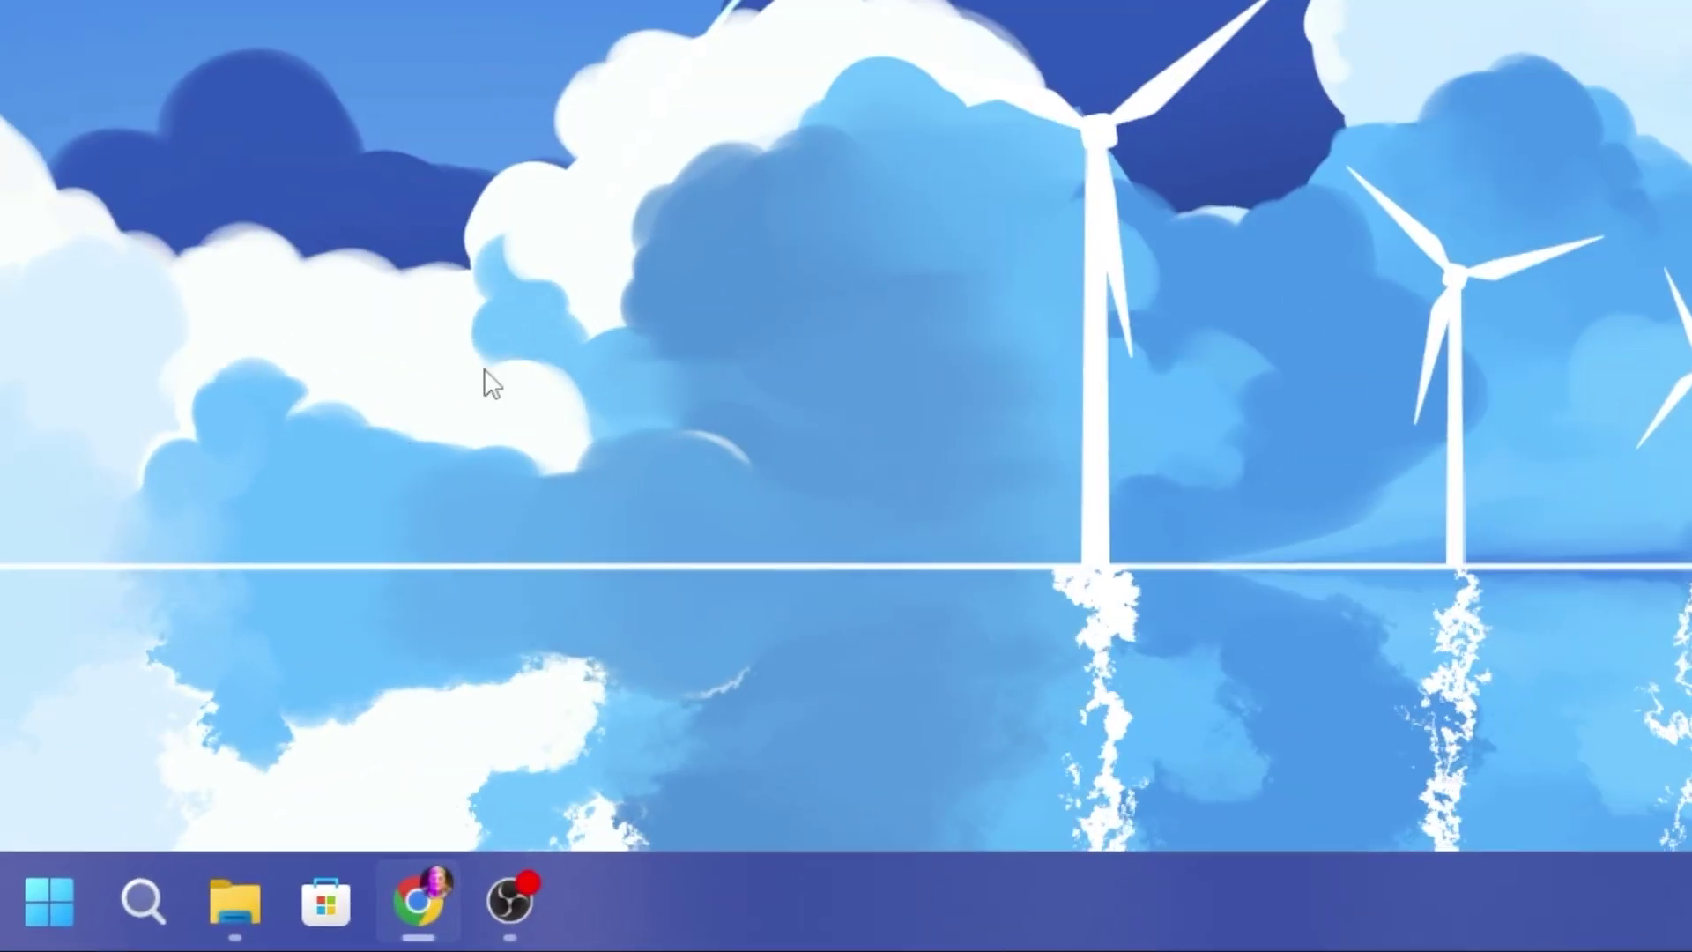
Step: Search Windows for "power" and open Choose a power plan
left_click(59, 940)
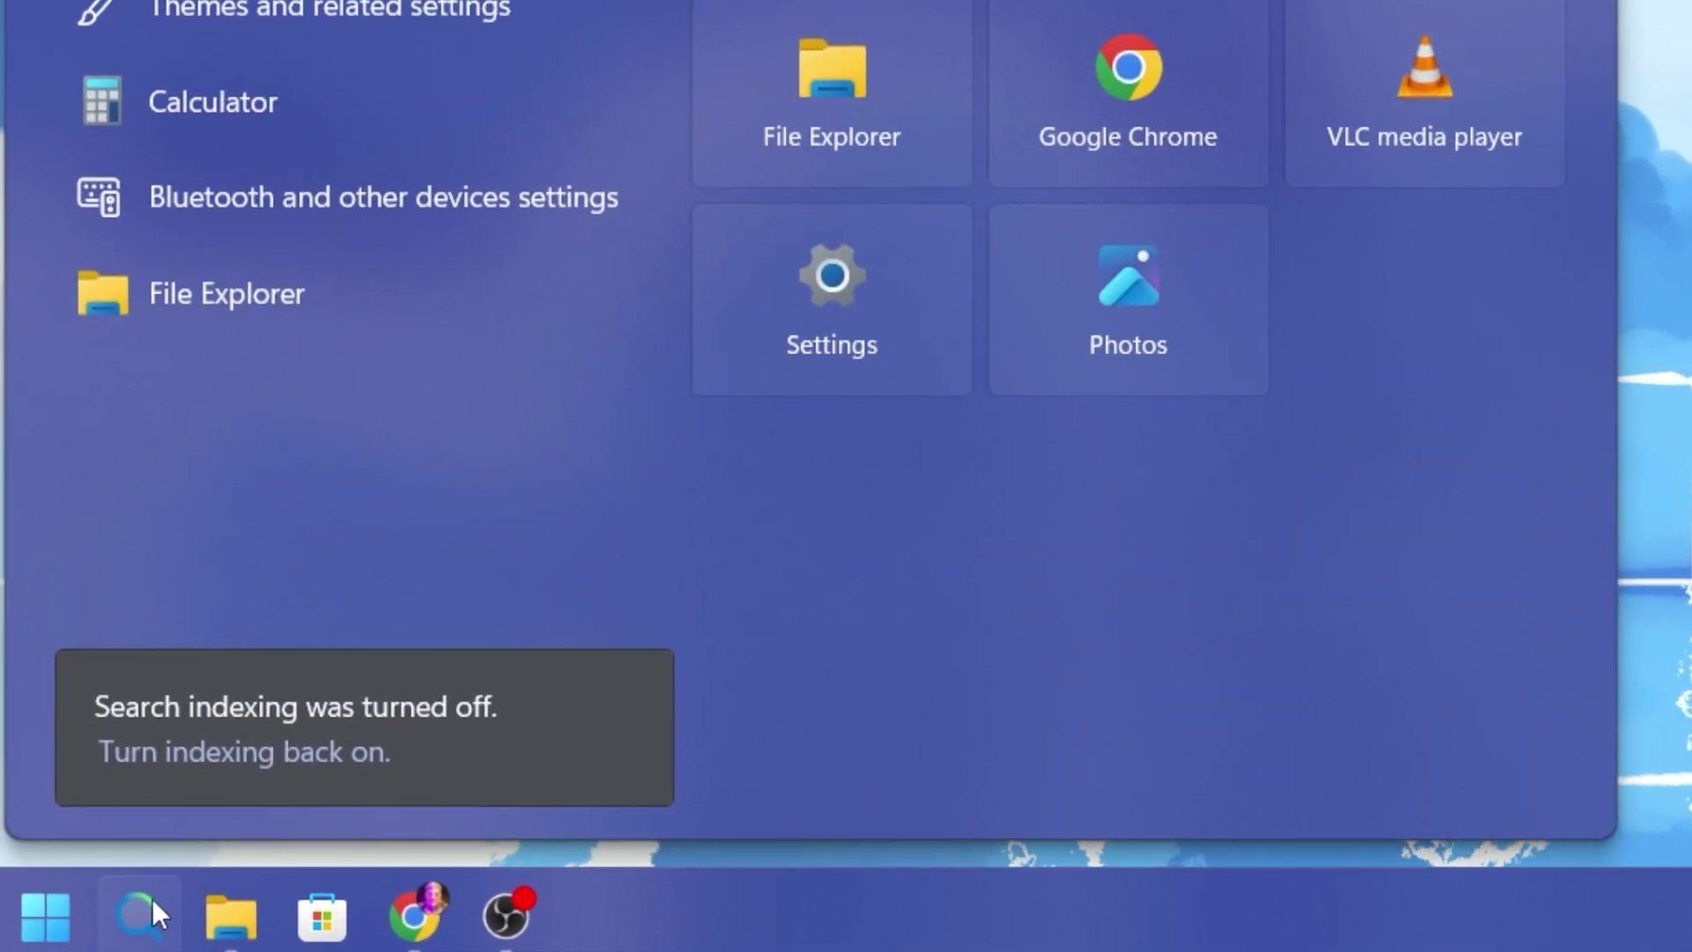
type("power")
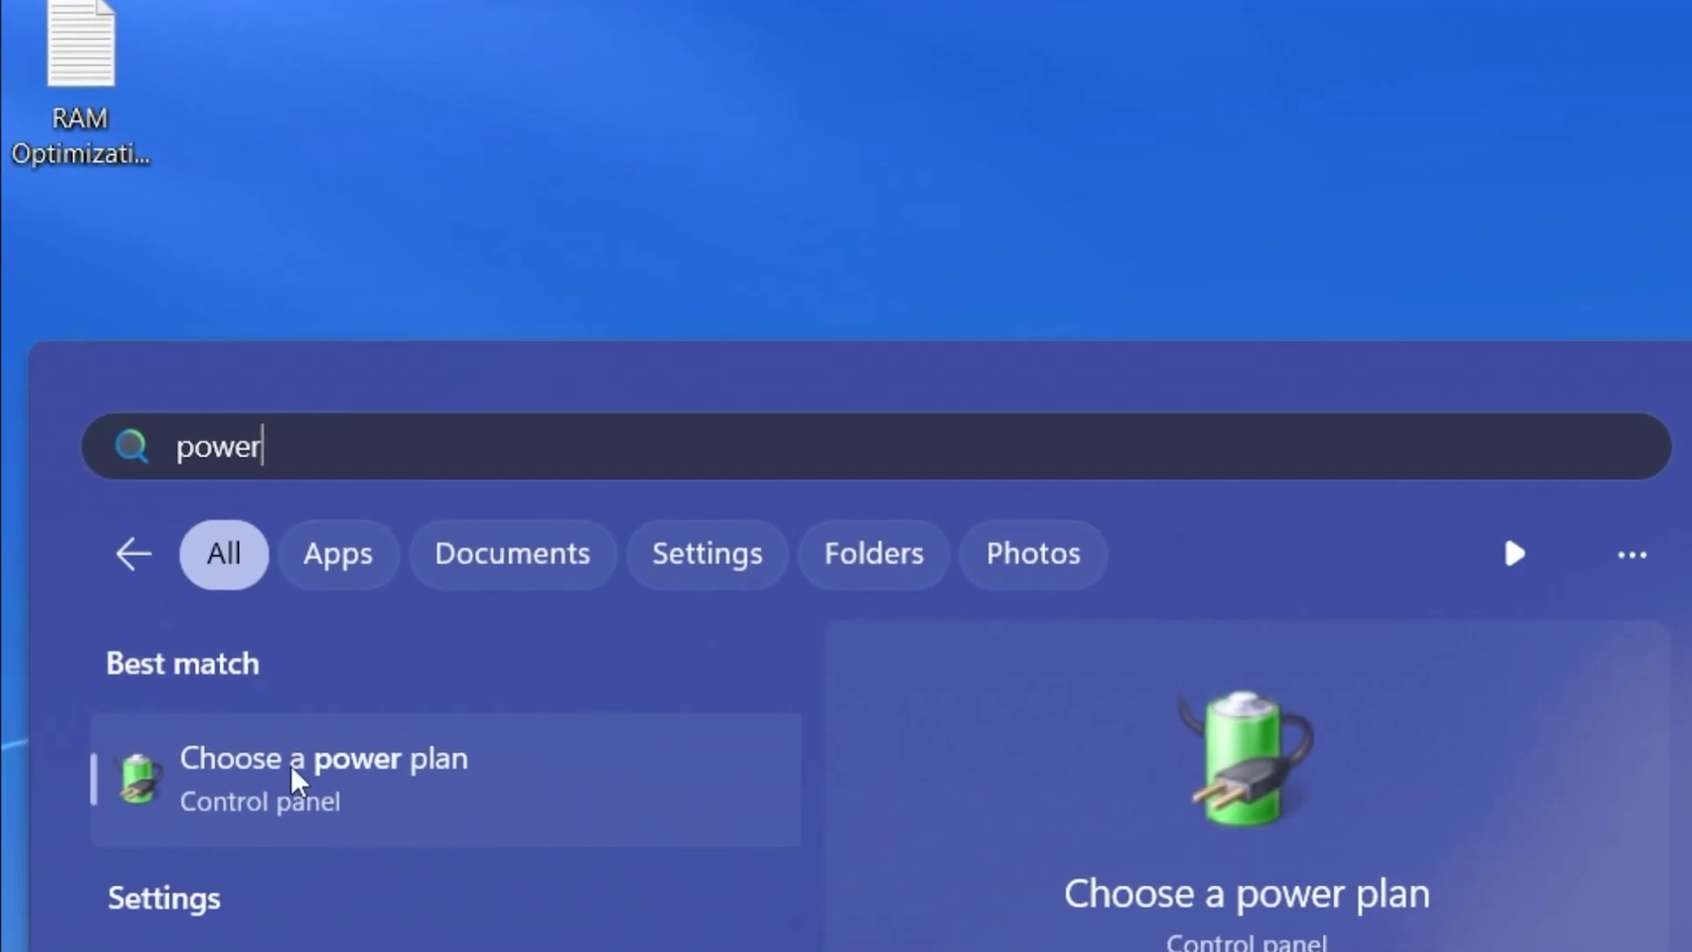
left_click(484, 794)
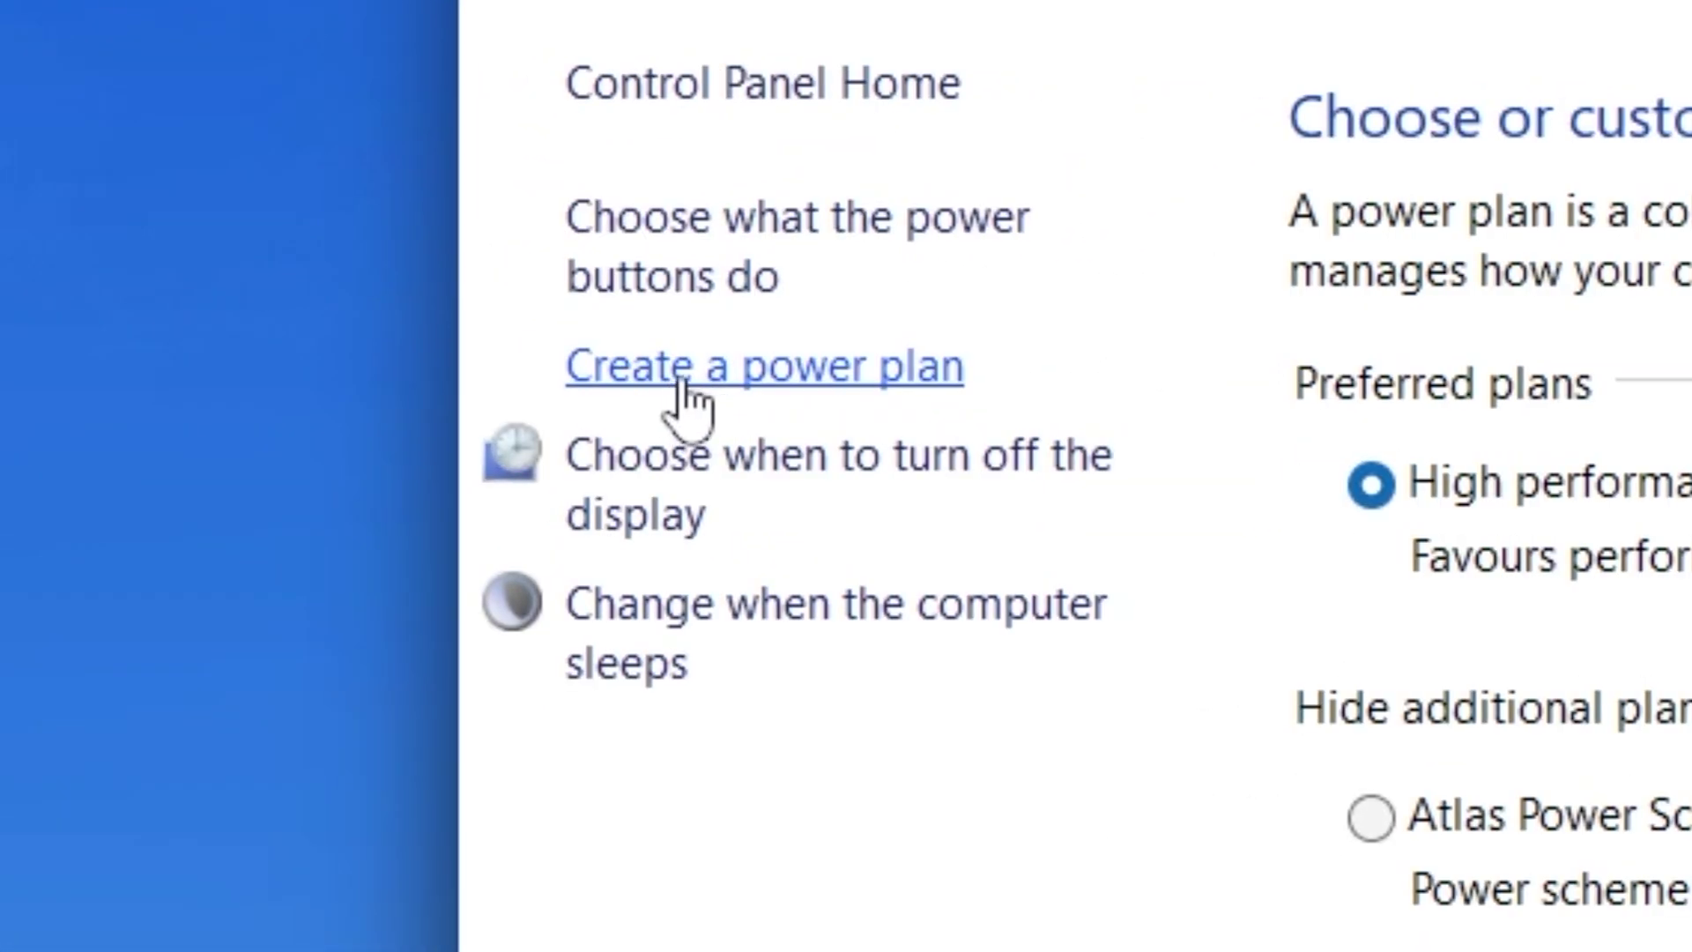
Step: Create a power plan named ripex based on High performance, with display and sleep timeouts at Never
left_click(683, 384)
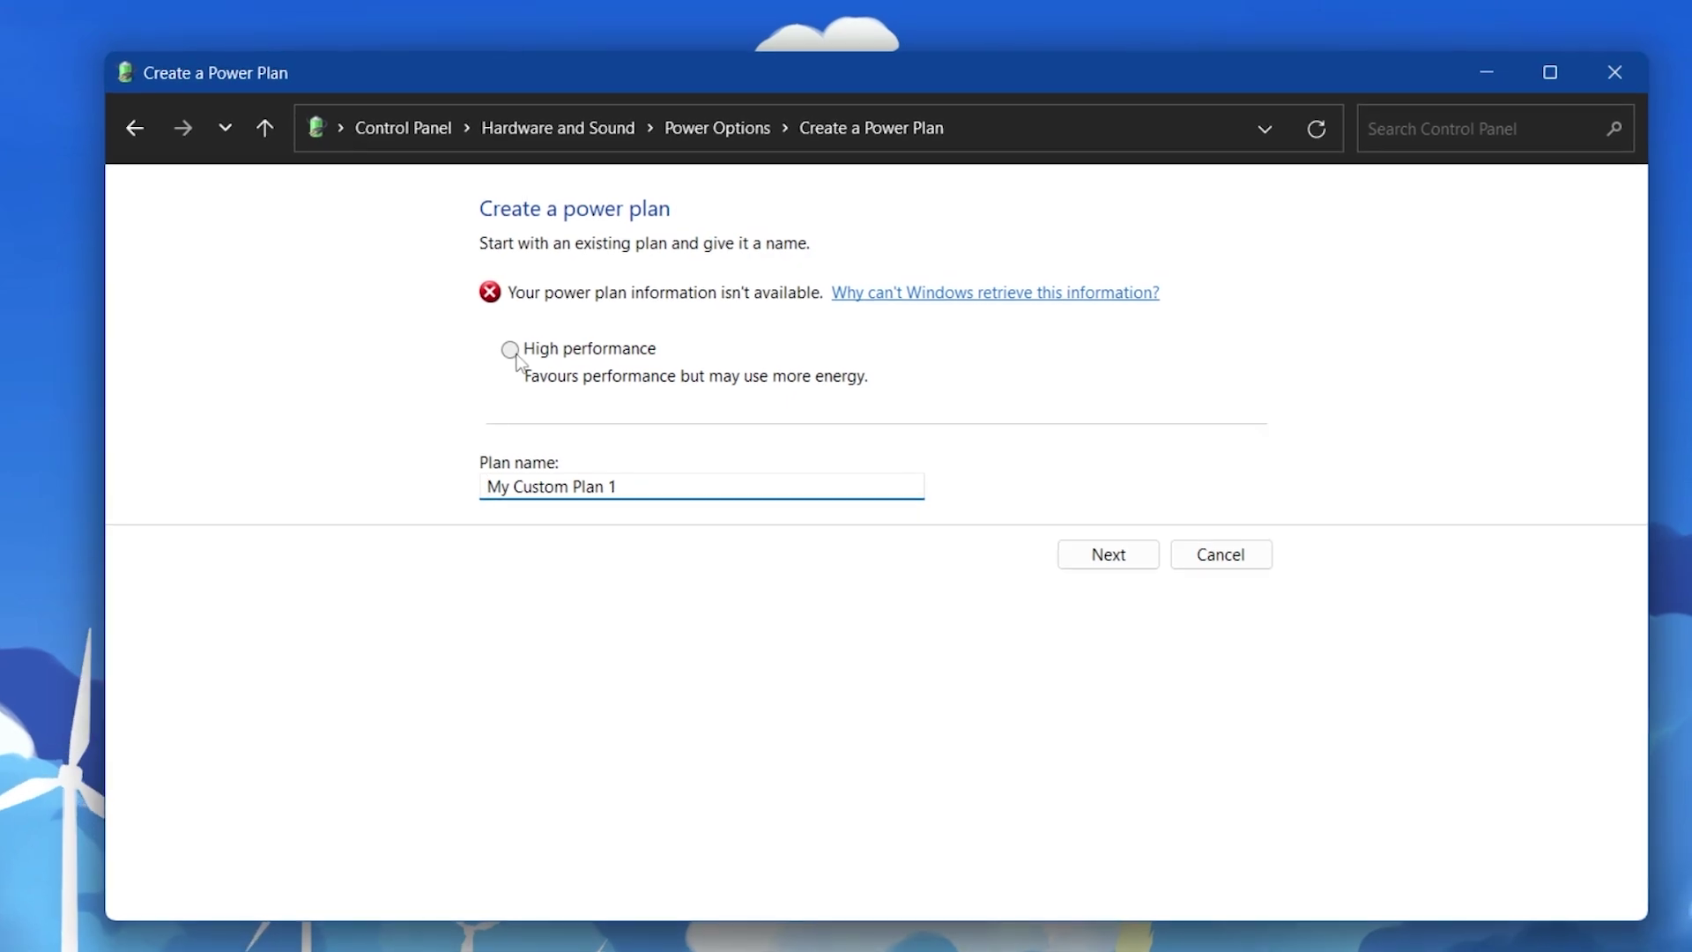
left_click(547, 356)
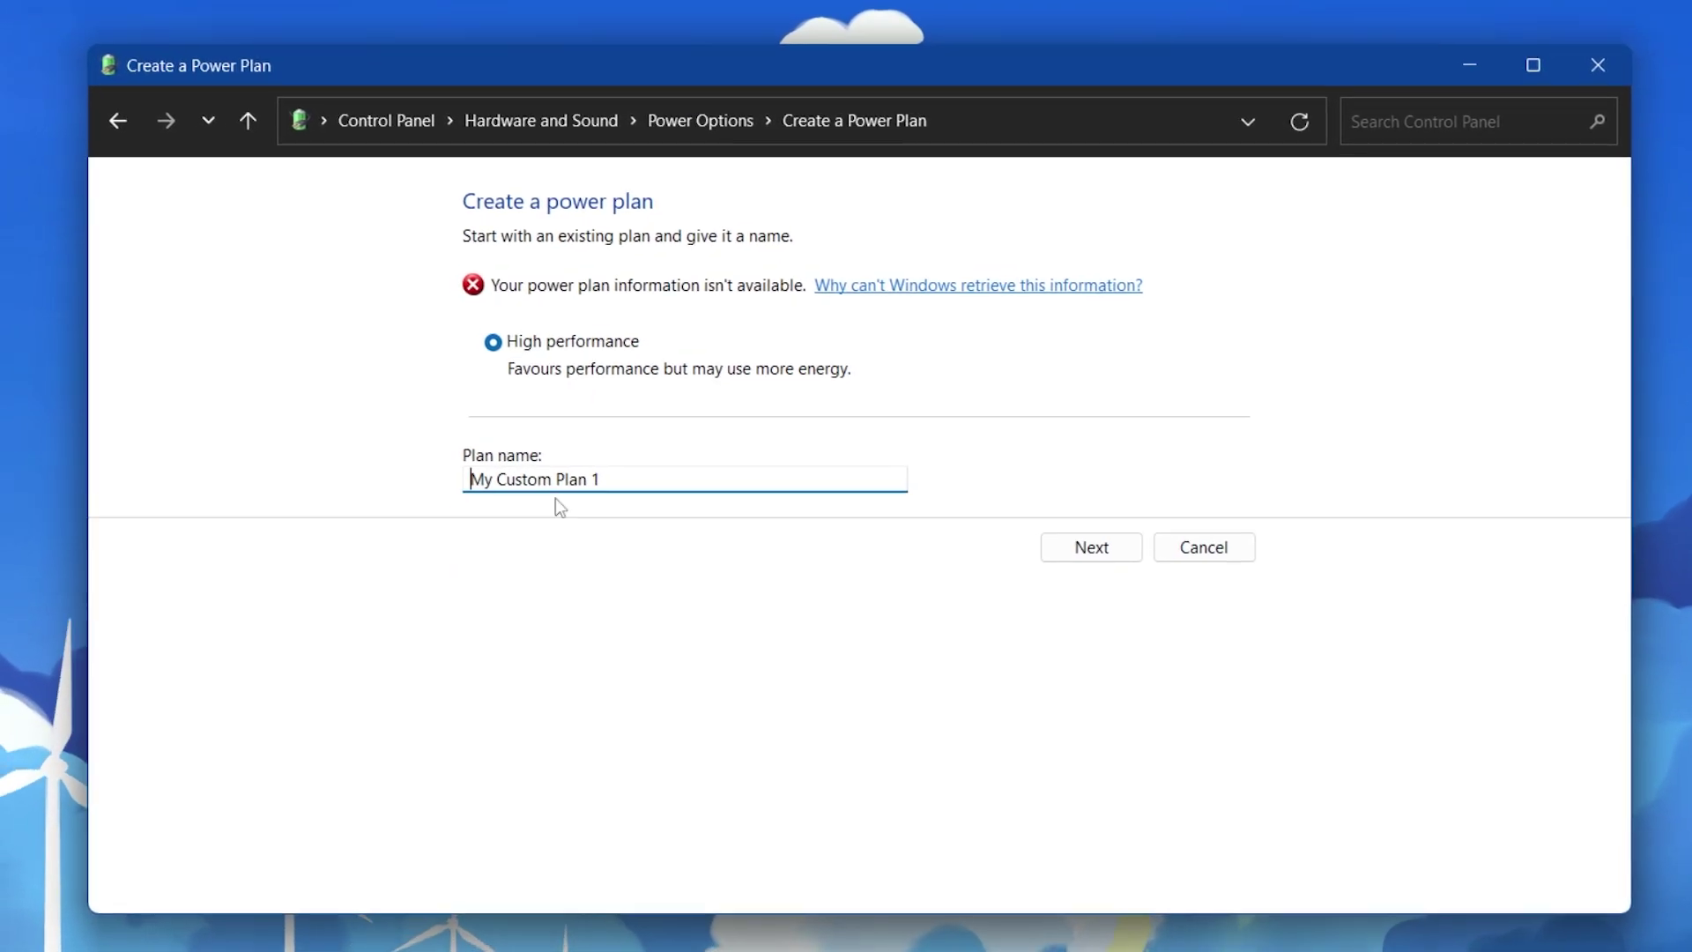
key("ctrl+a")
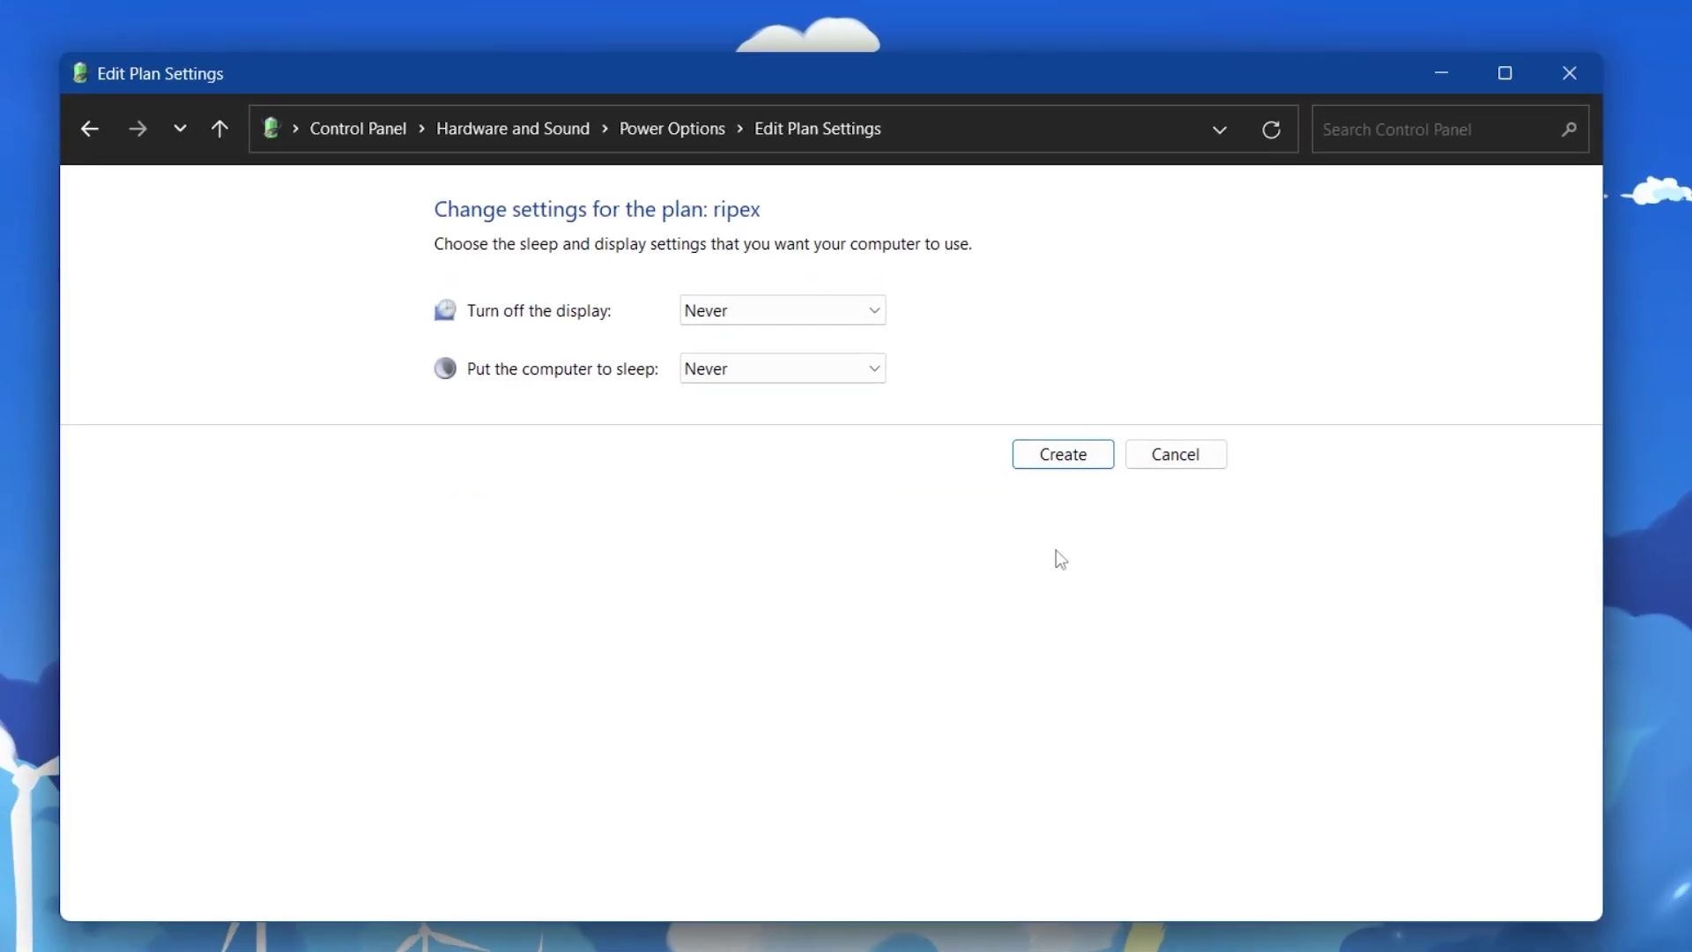
left_click(1091, 449)
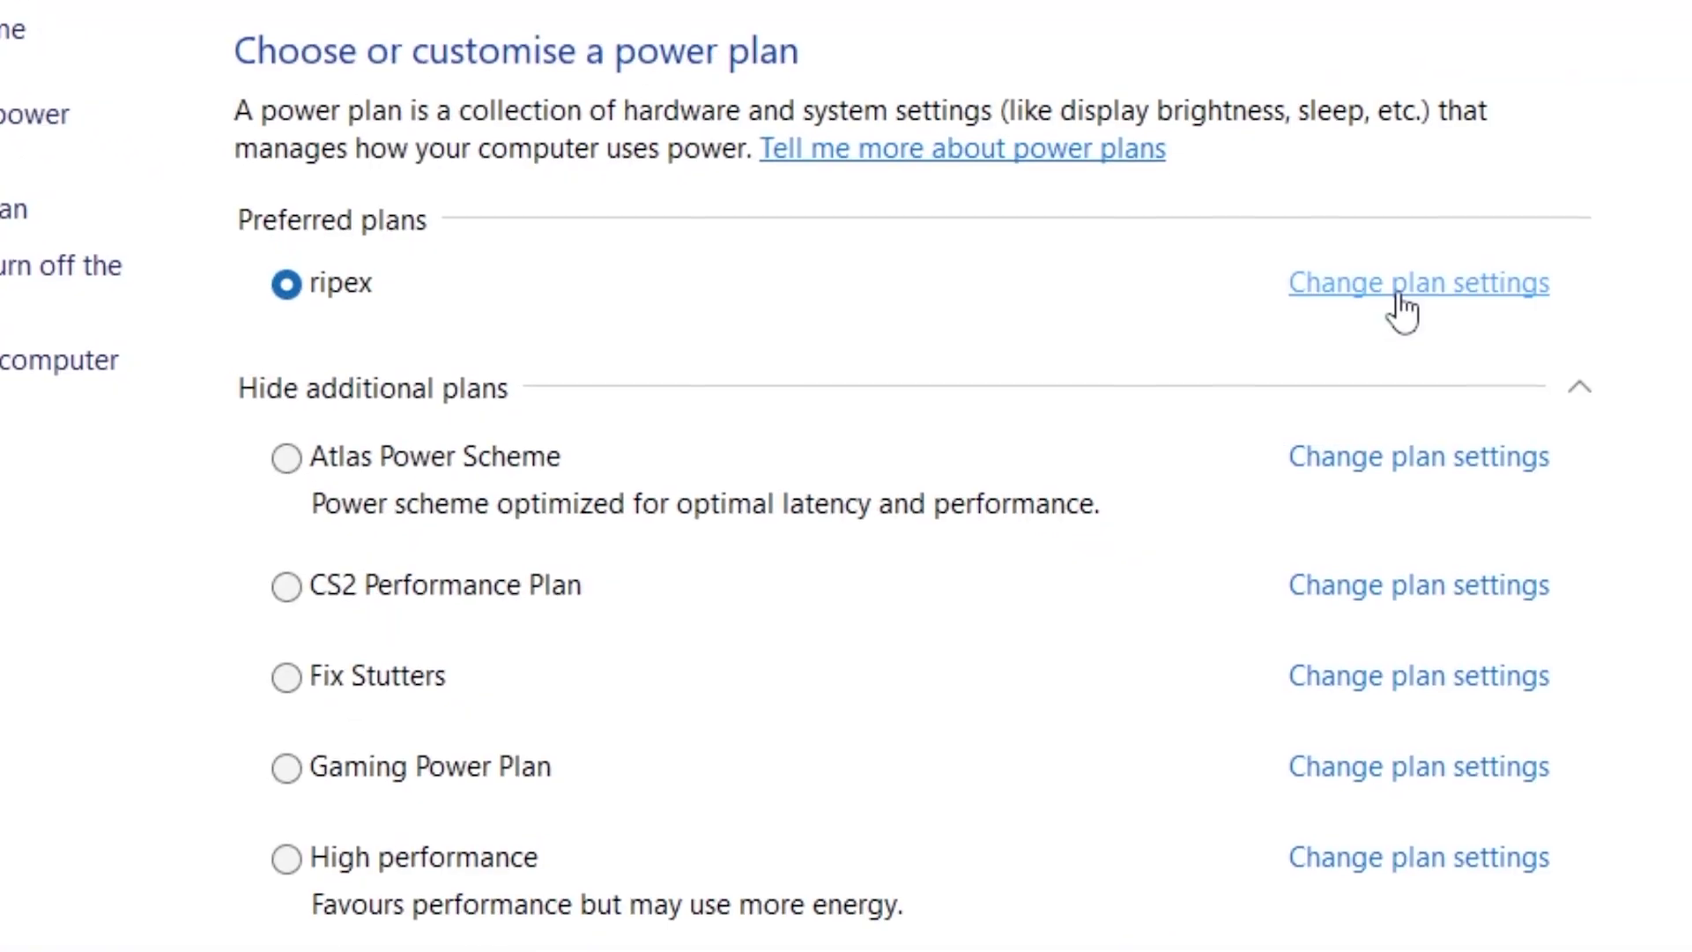
Step: Open the advanced power settings of the ripex plan and choose No for Require a password on wake-up
left_click(1399, 299)
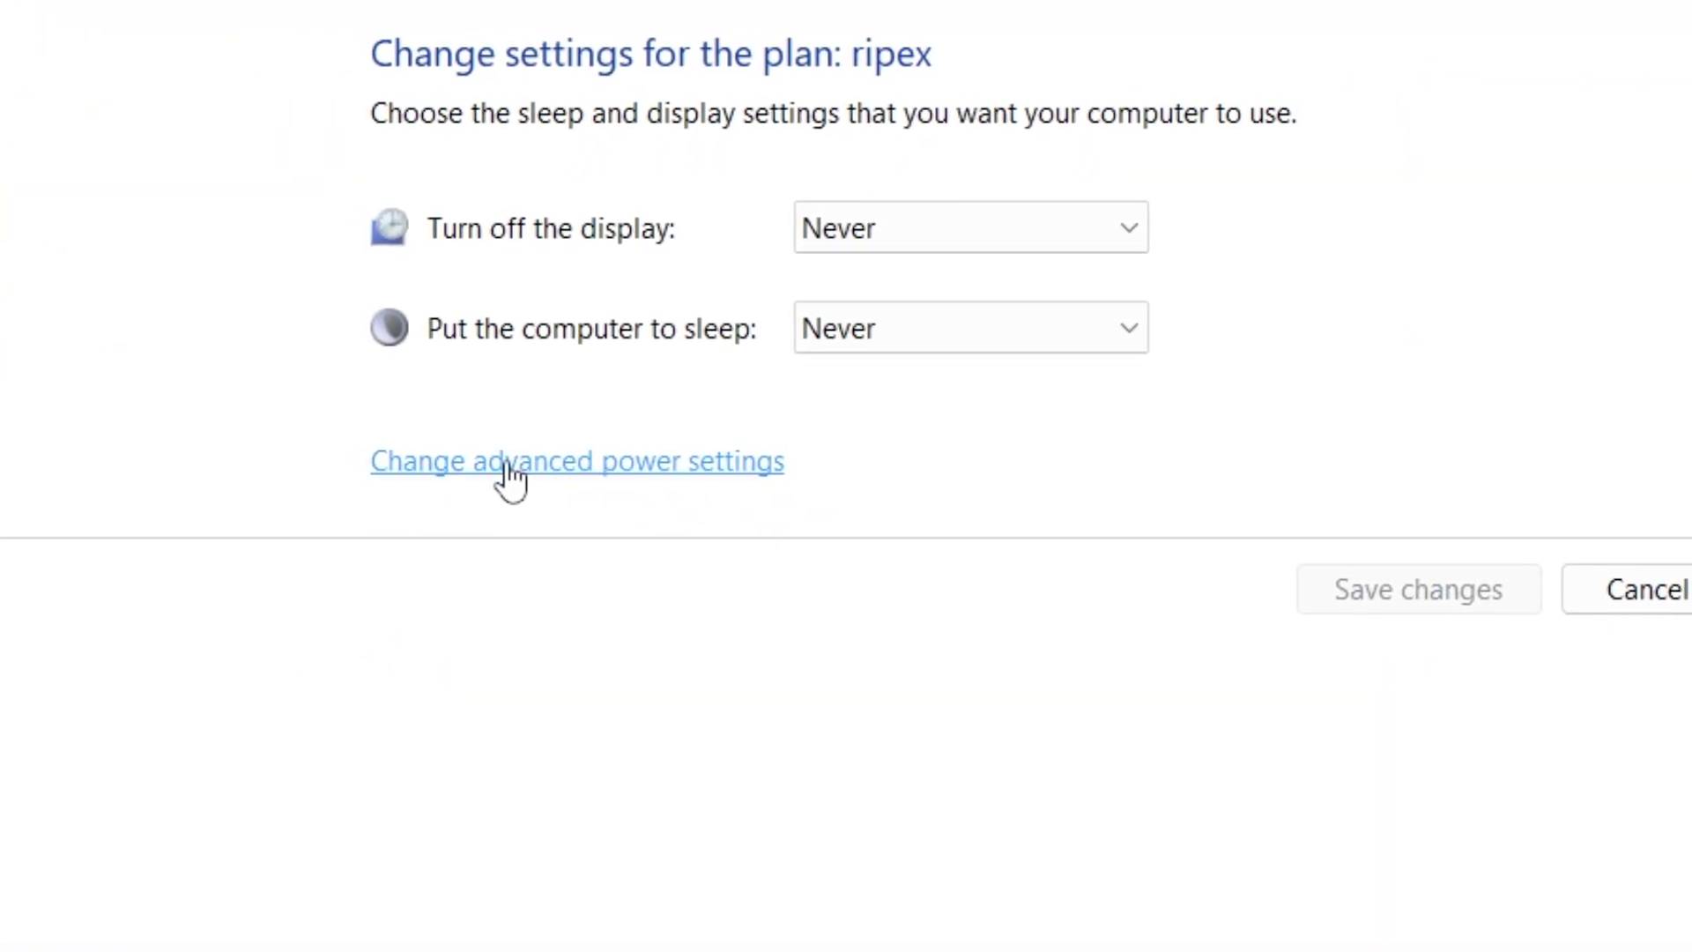
left_click(522, 451)
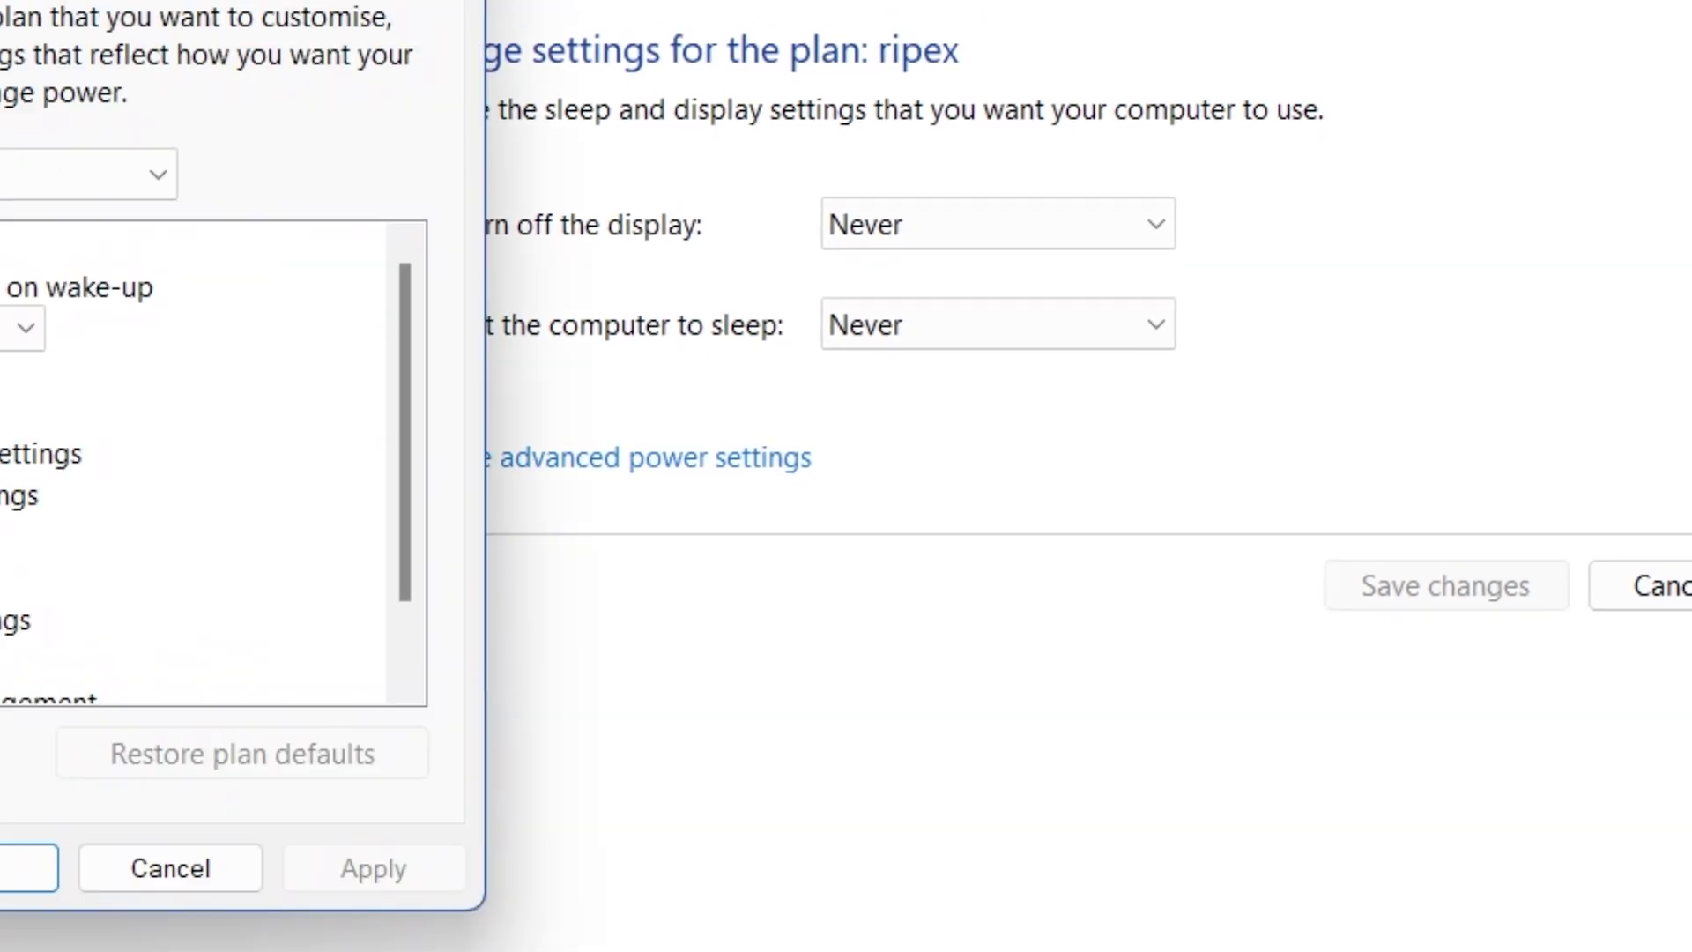
left_click_drag(5, 4, 737, 56)
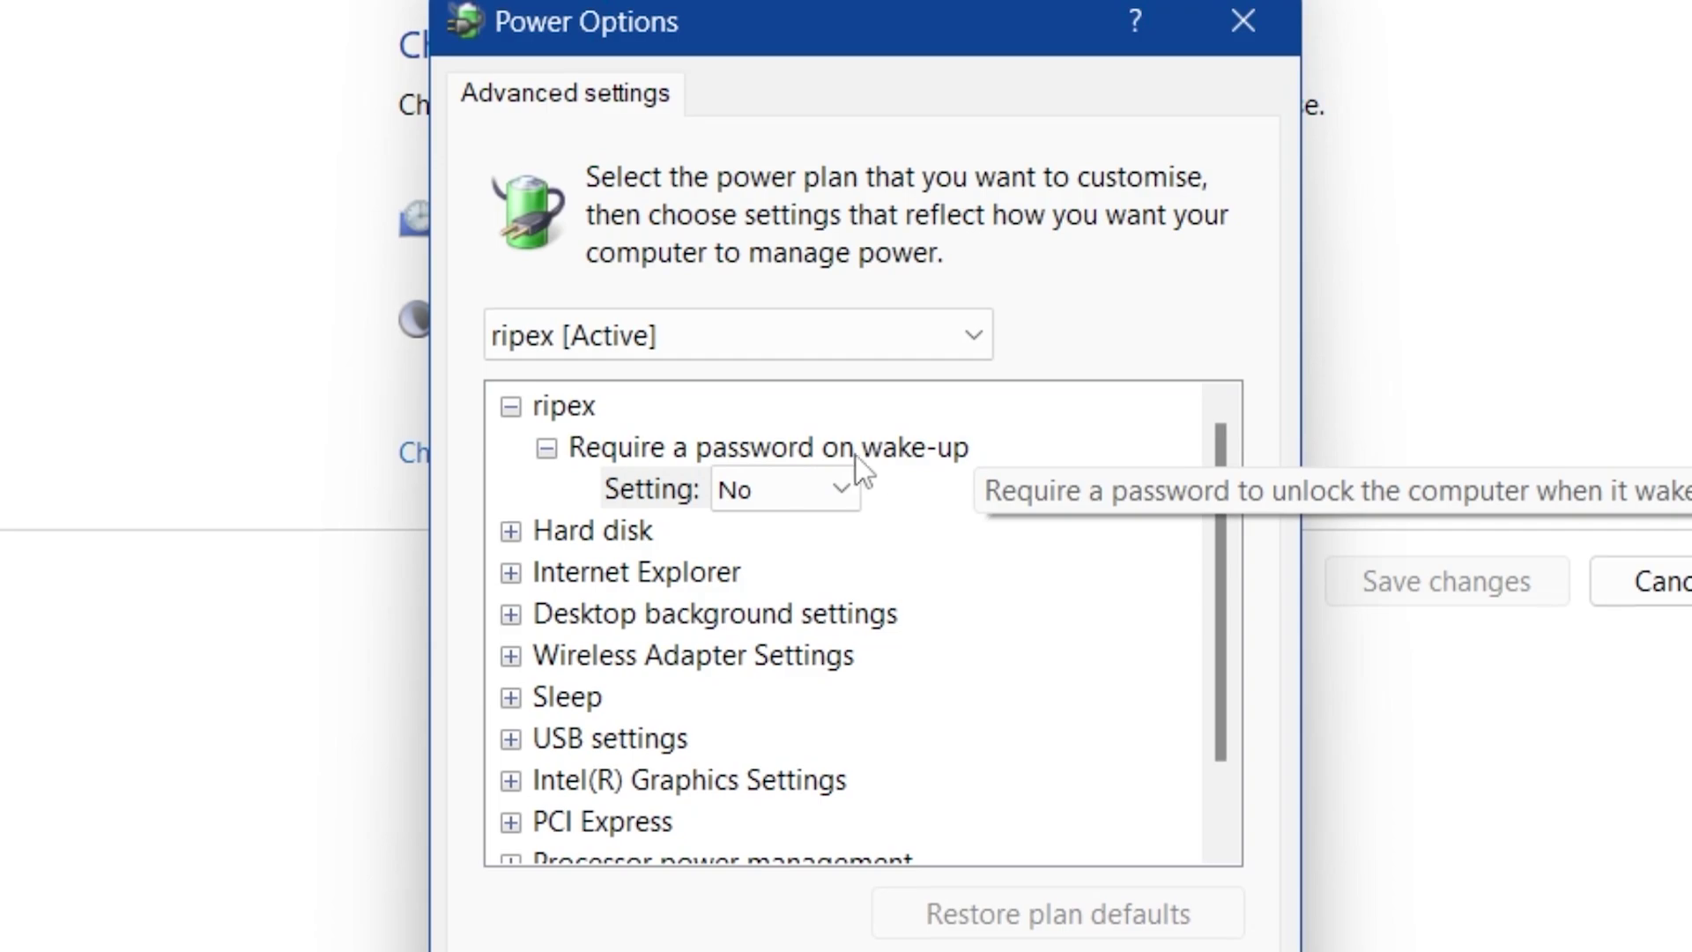
left_click(776, 498)
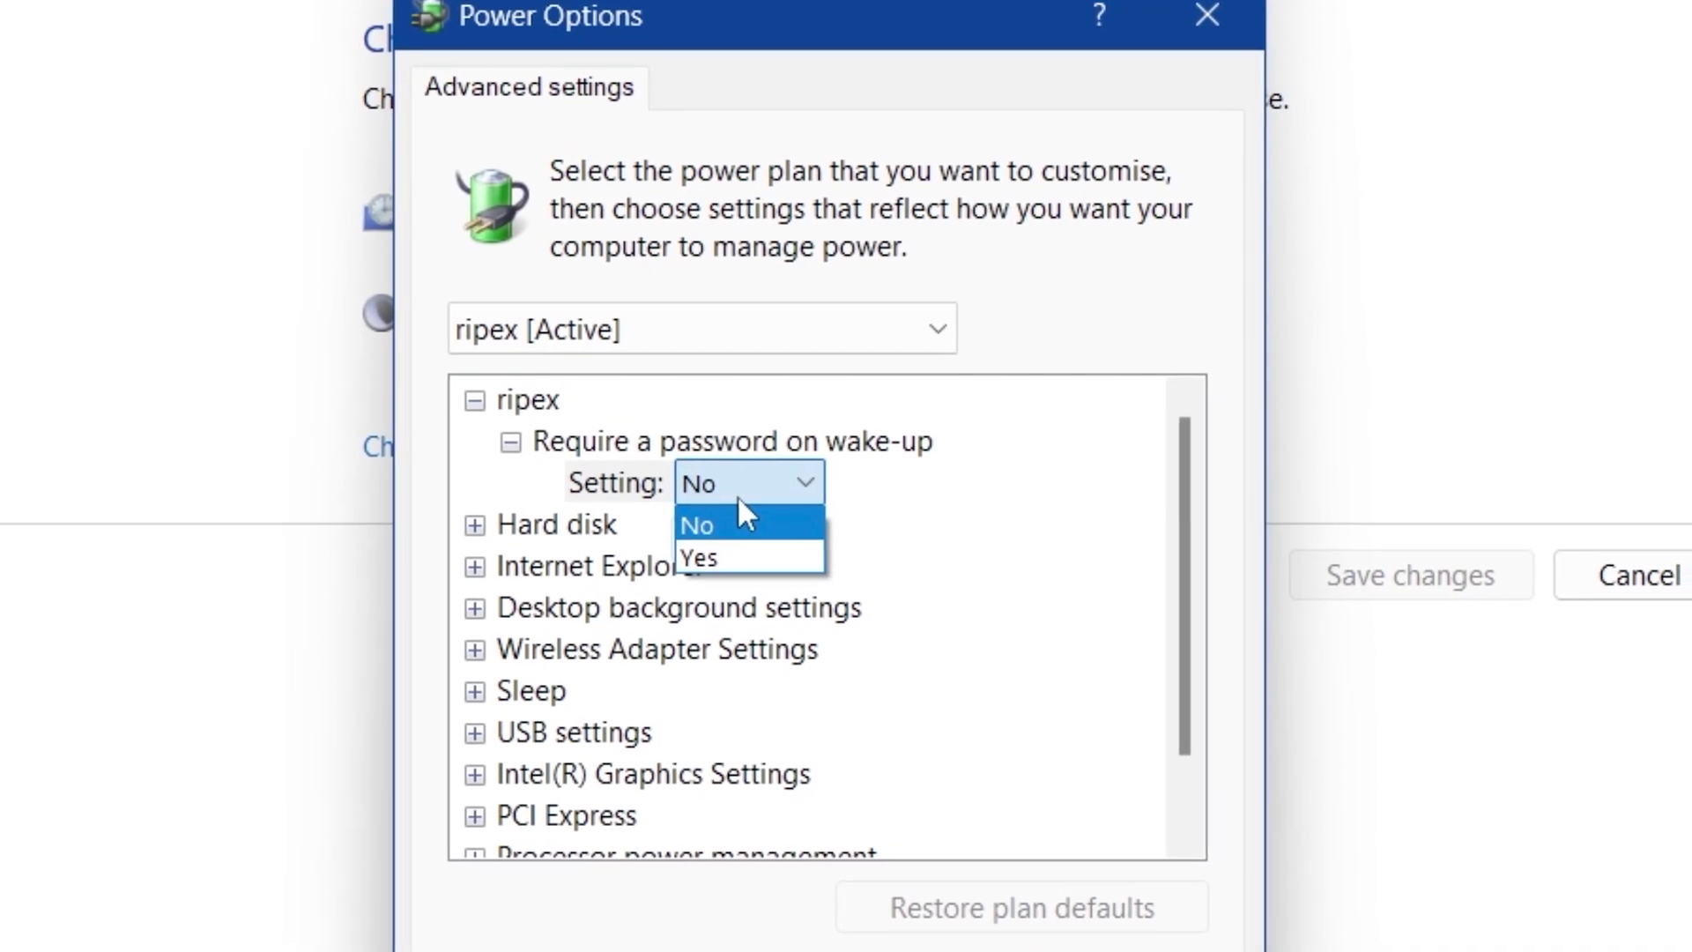
left_click(705, 571)
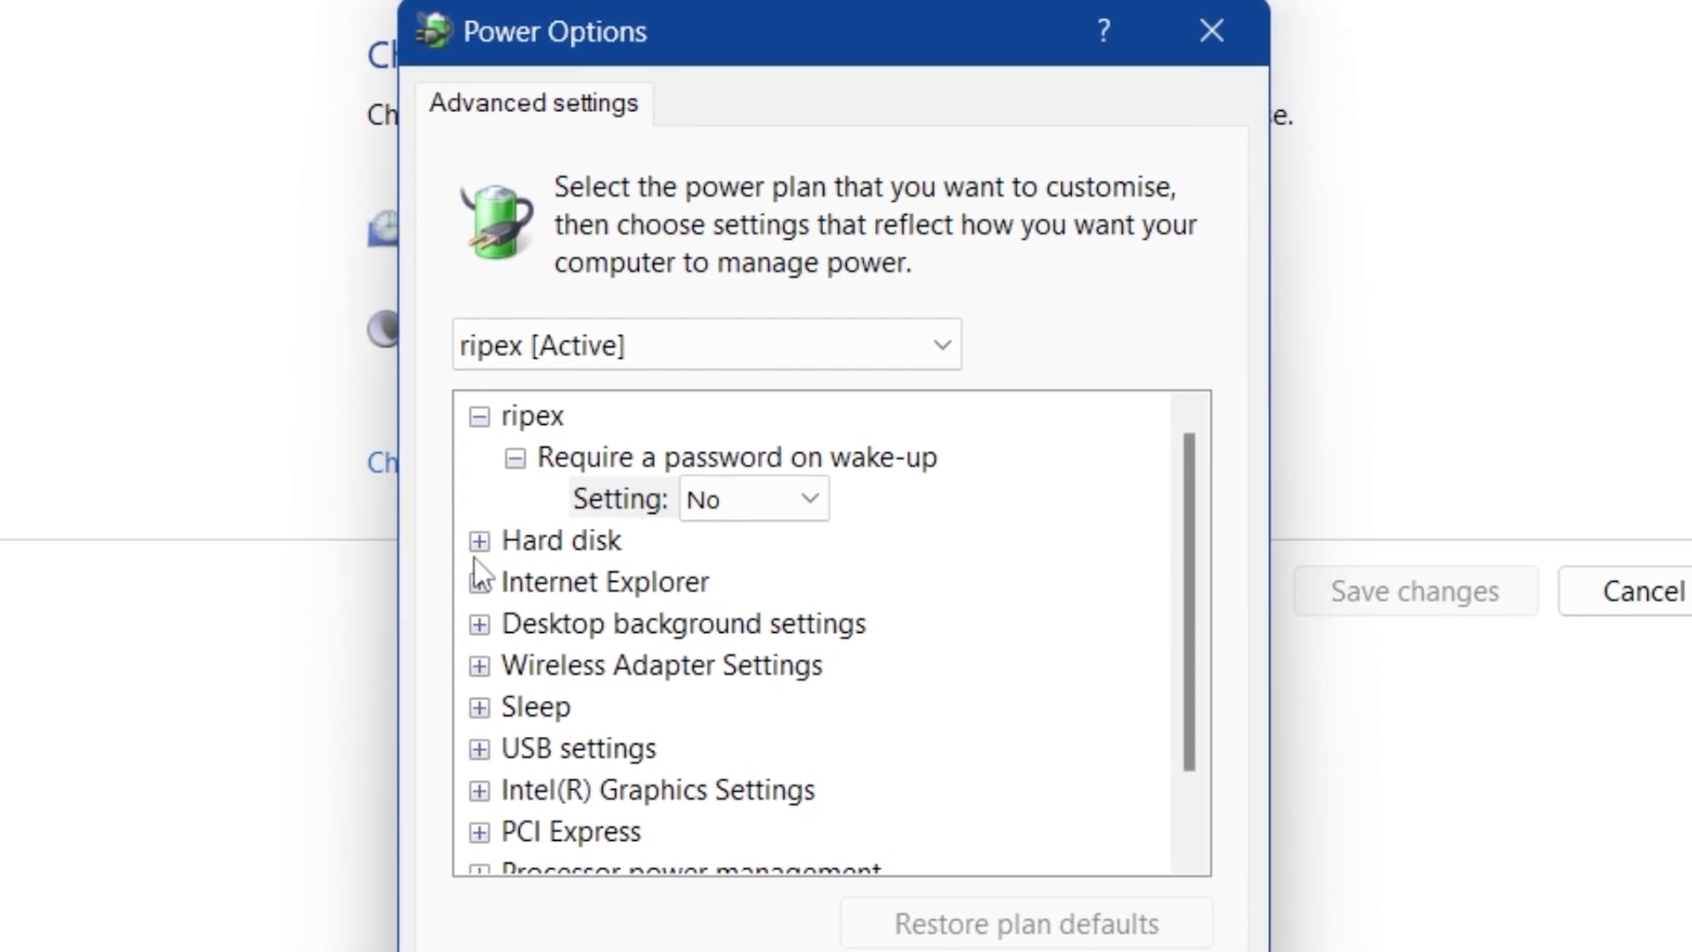
Step: Under Hard disk, open the Turn off hard disk after setting for editing
left_click(463, 538)
left_click(519, 580)
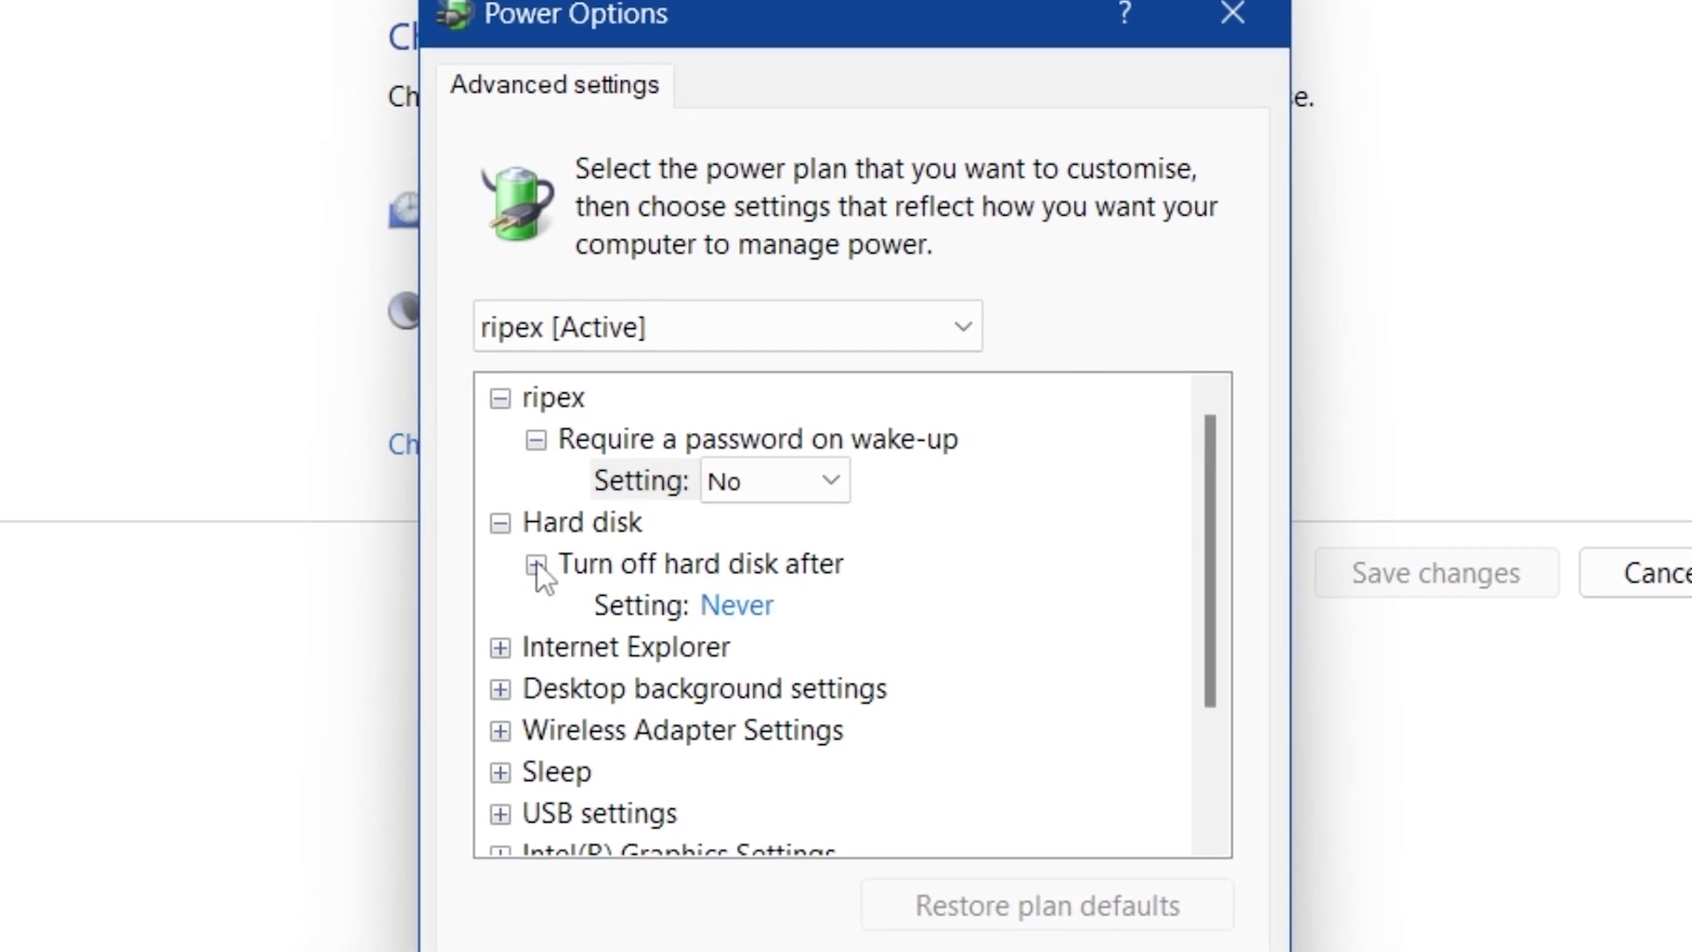
left_click(650, 622)
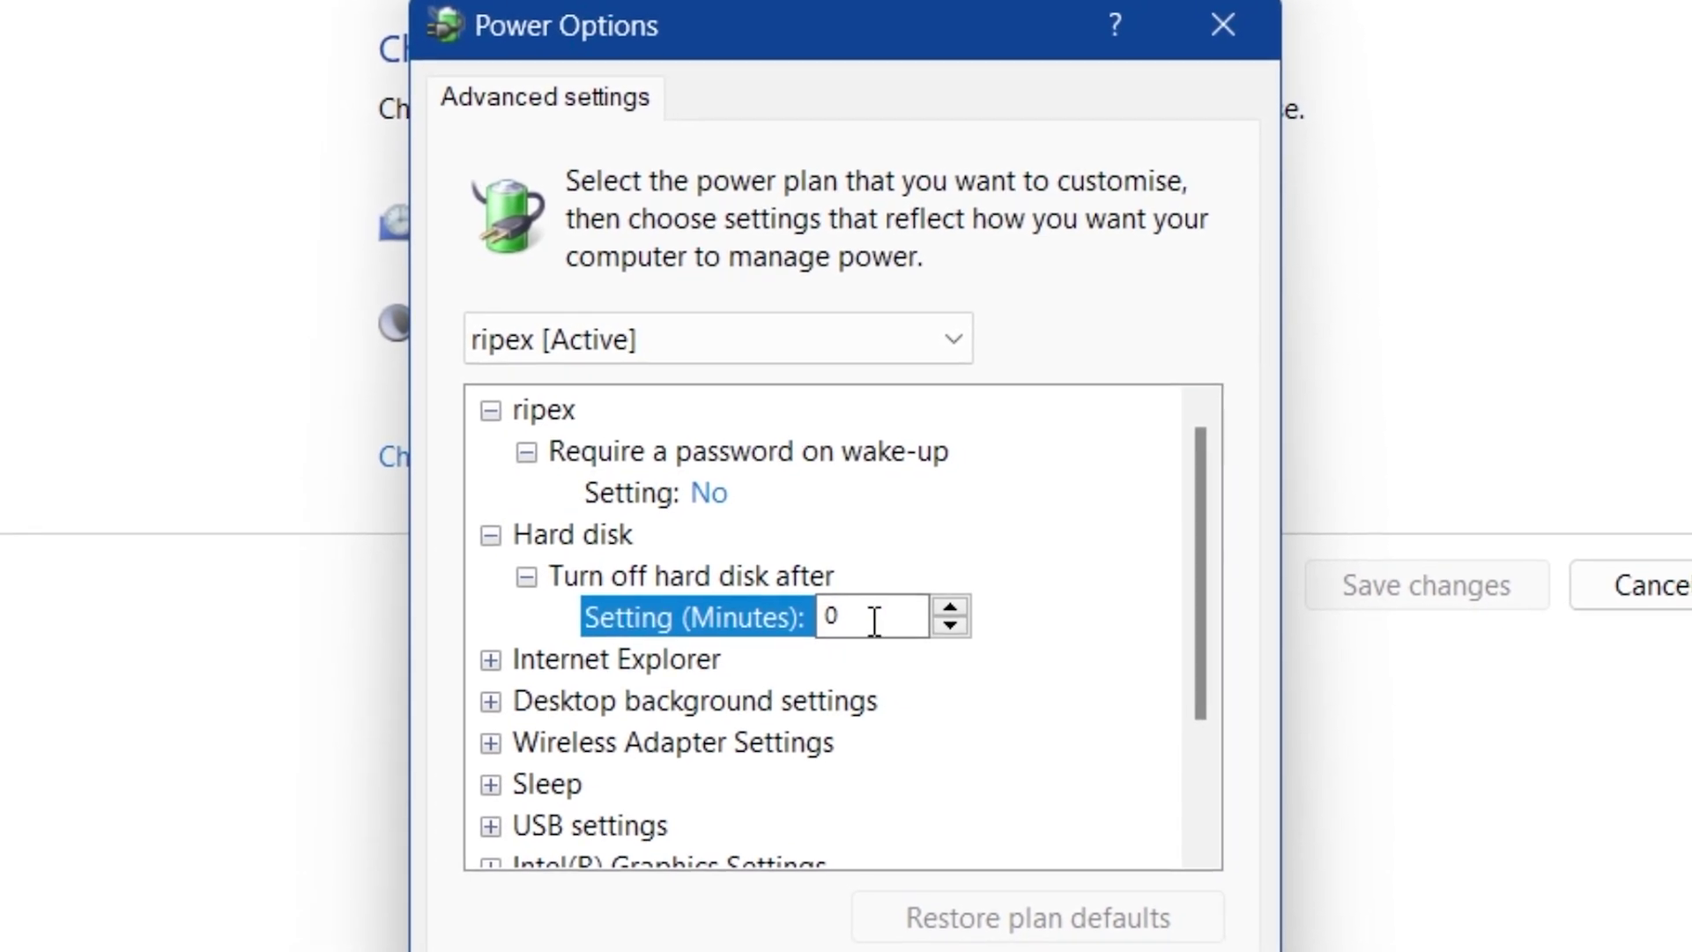
Step: Check the minimum and maximum processor states under Processor power management, confirm the advanced settings and close the plan window
scroll(1102, 679, "down", 2)
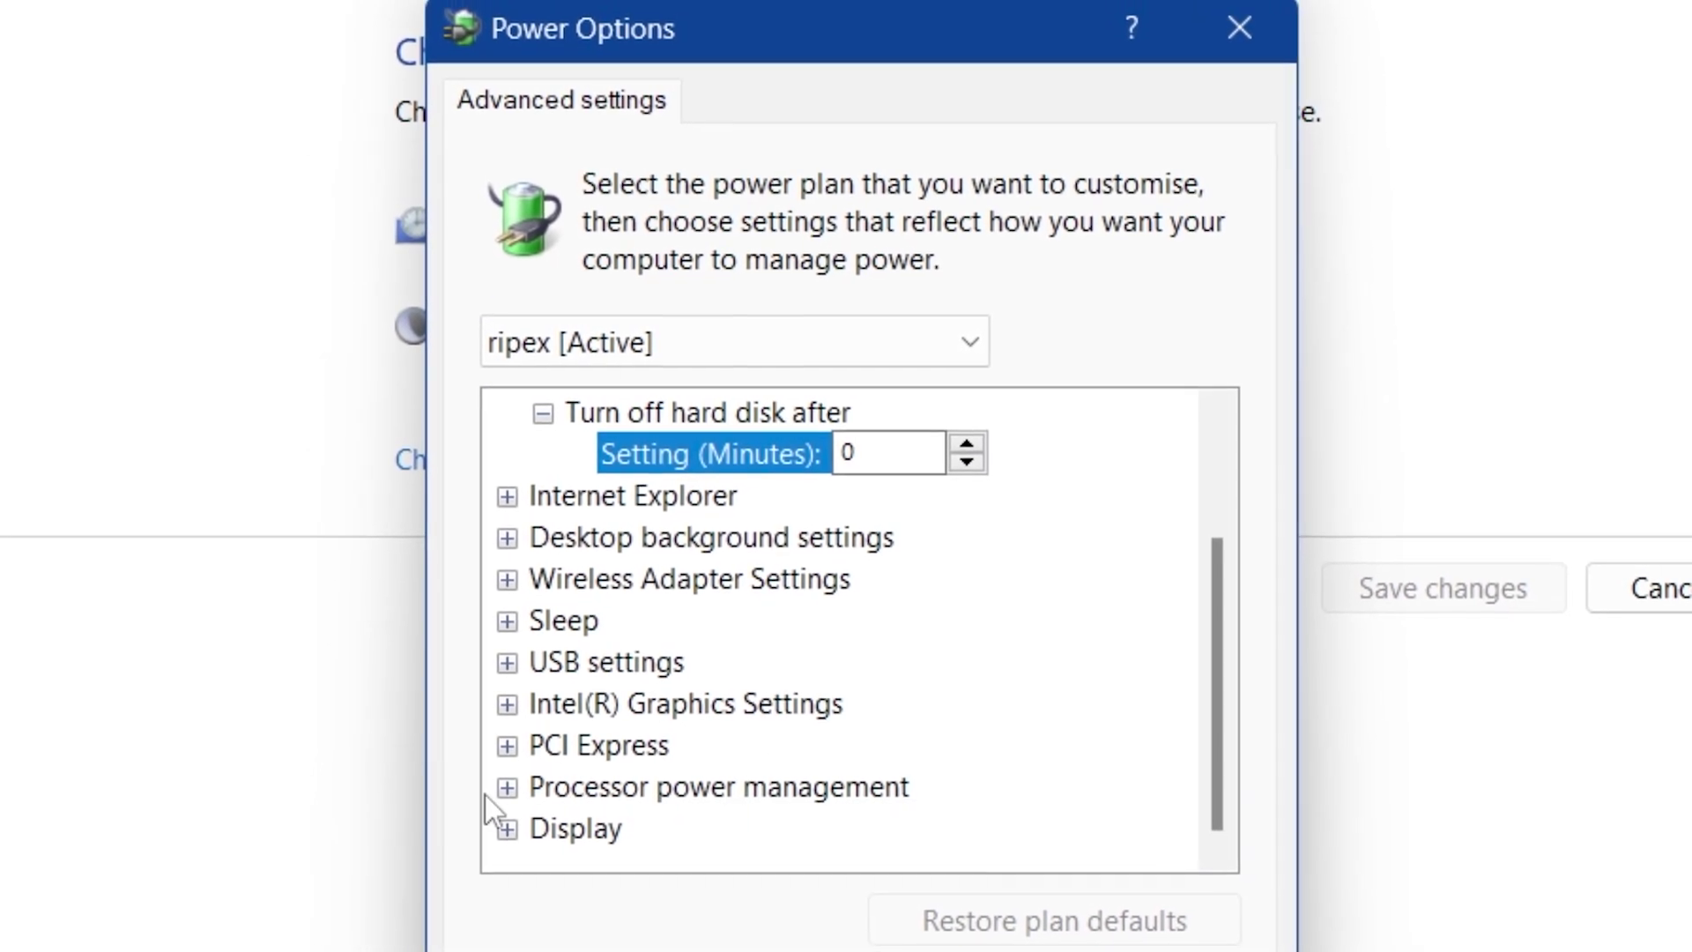
left_click(504, 788)
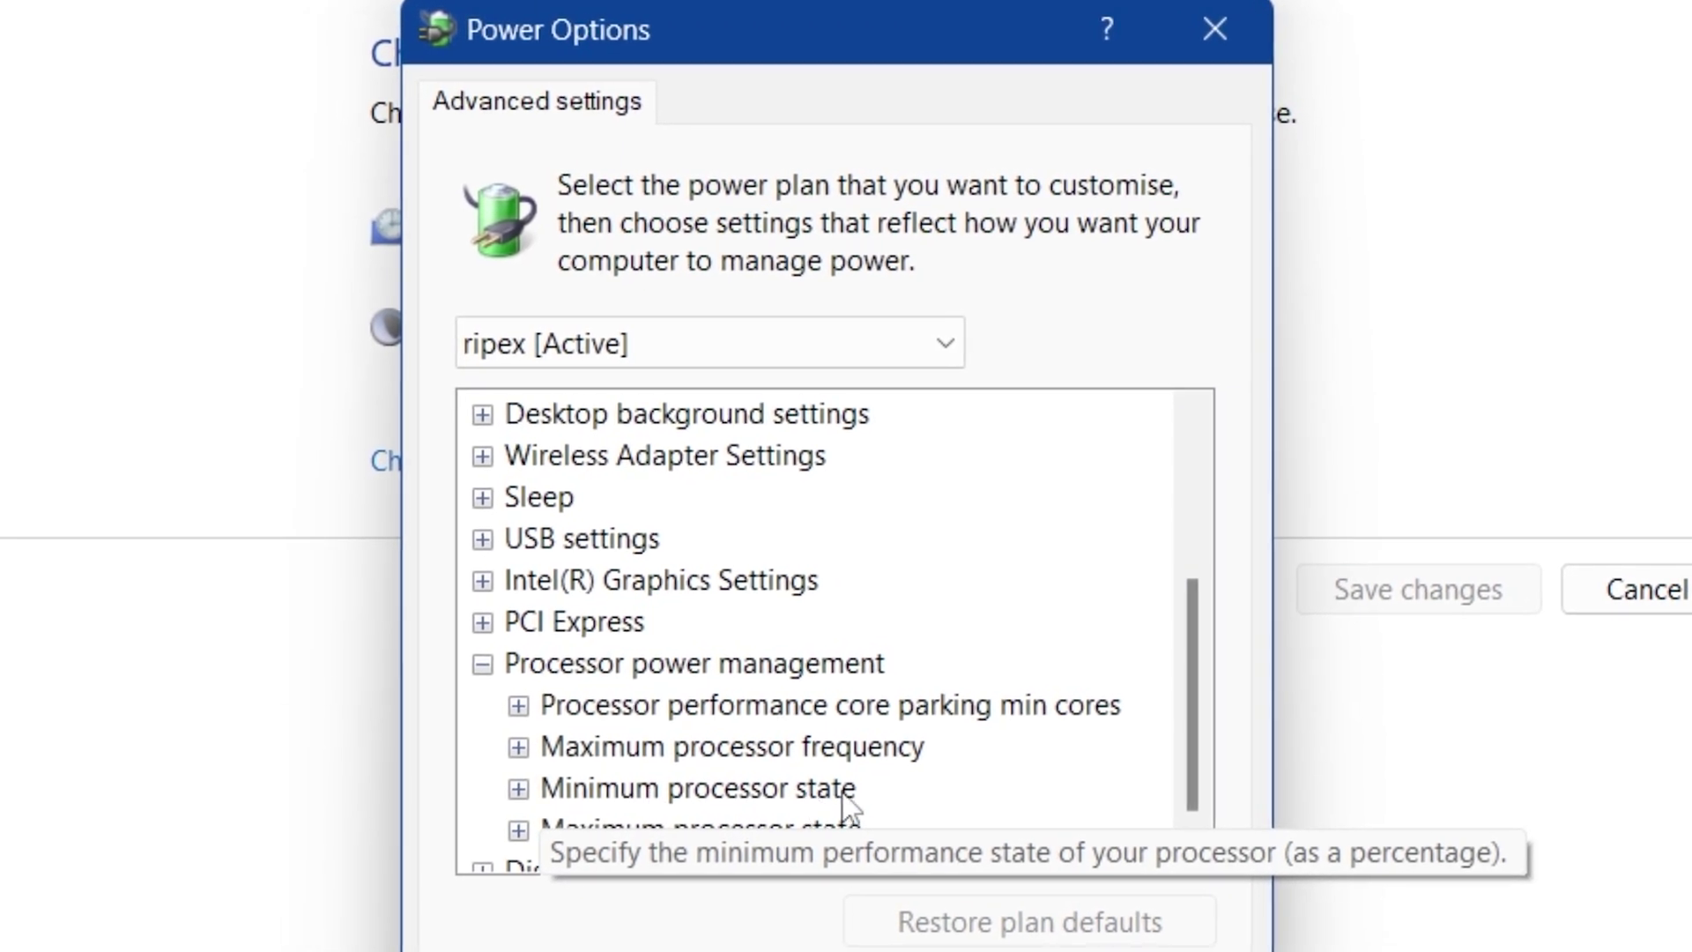
left_click(520, 788)
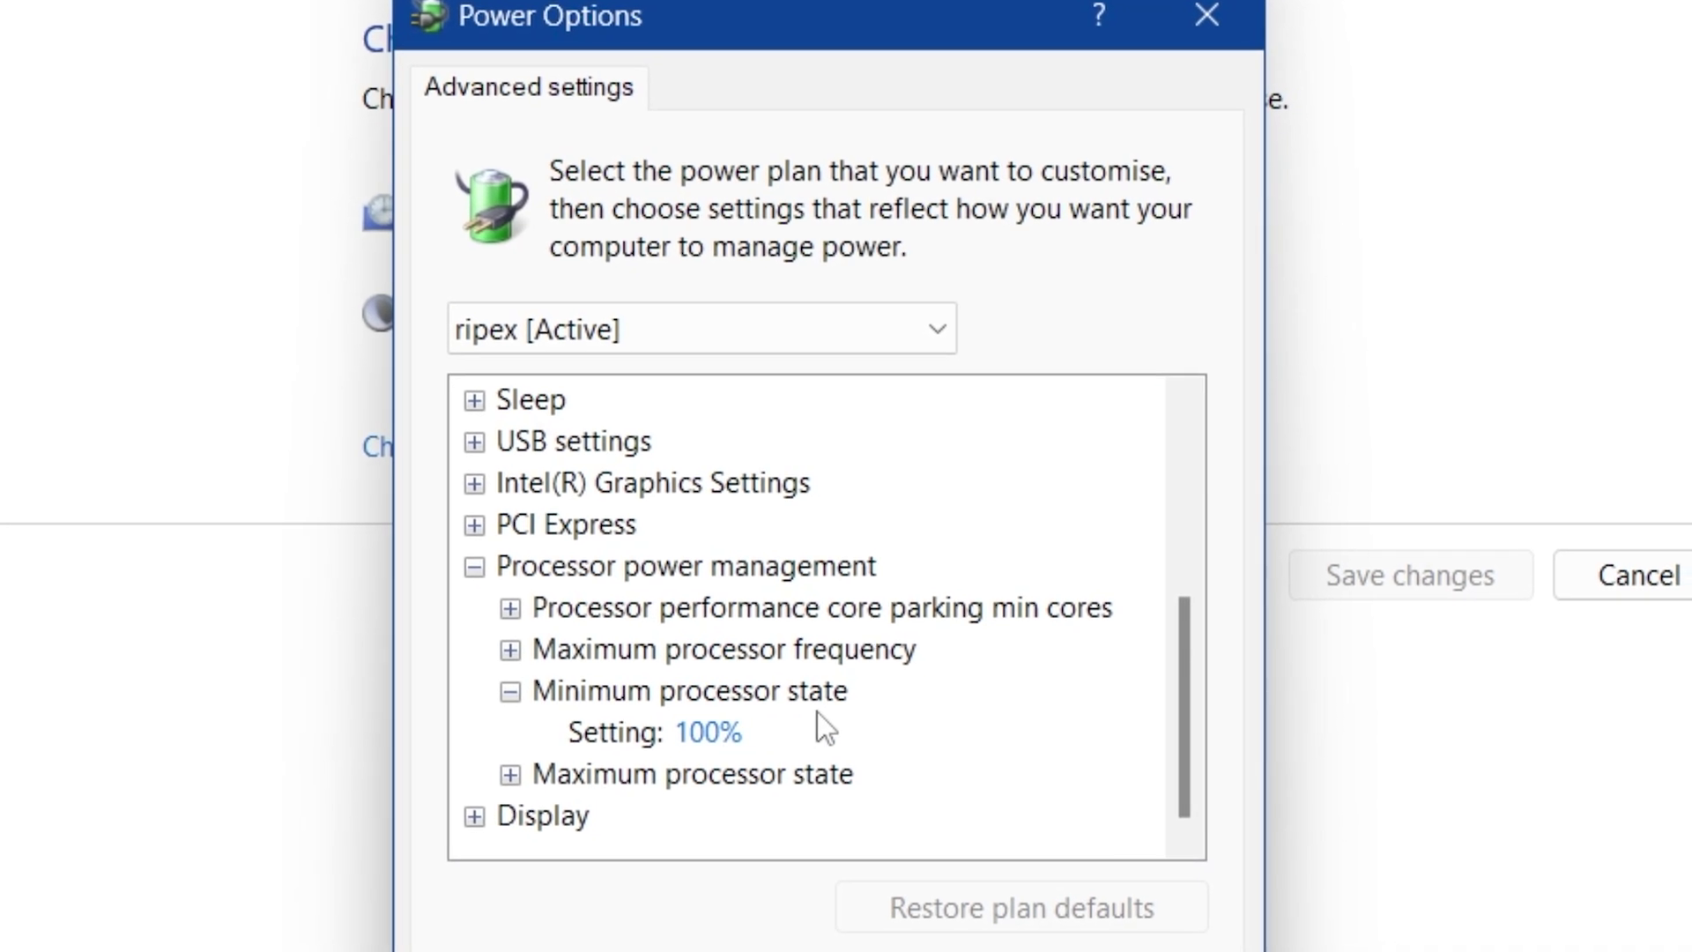
left_click(509, 775)
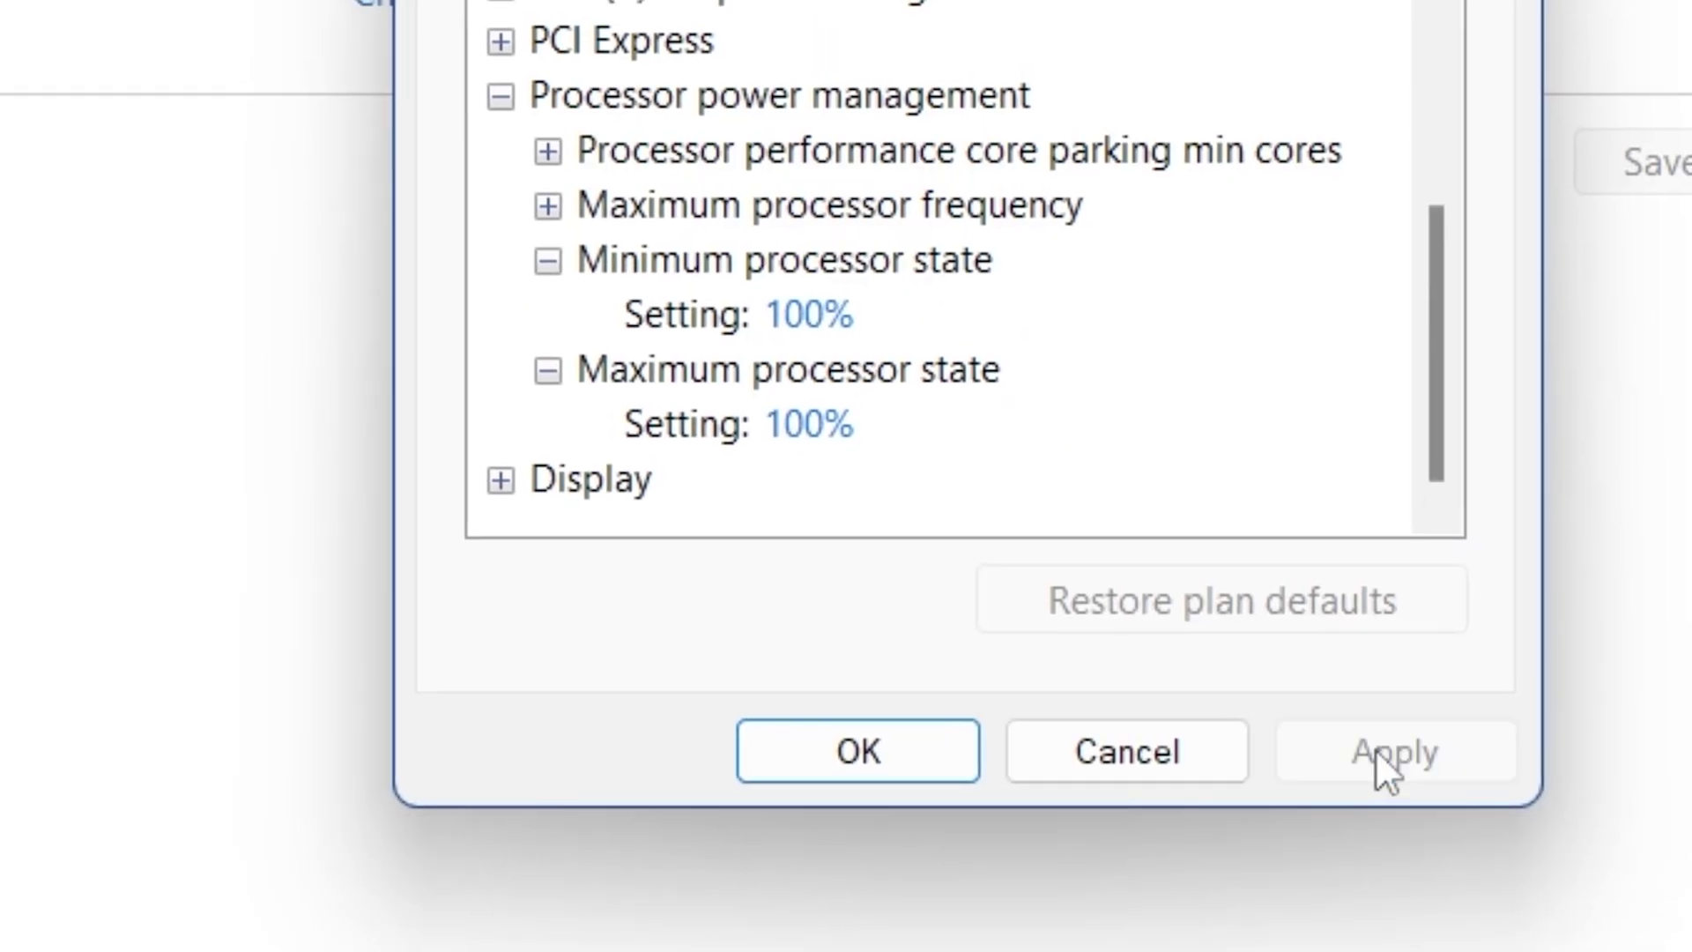
left_click(881, 746)
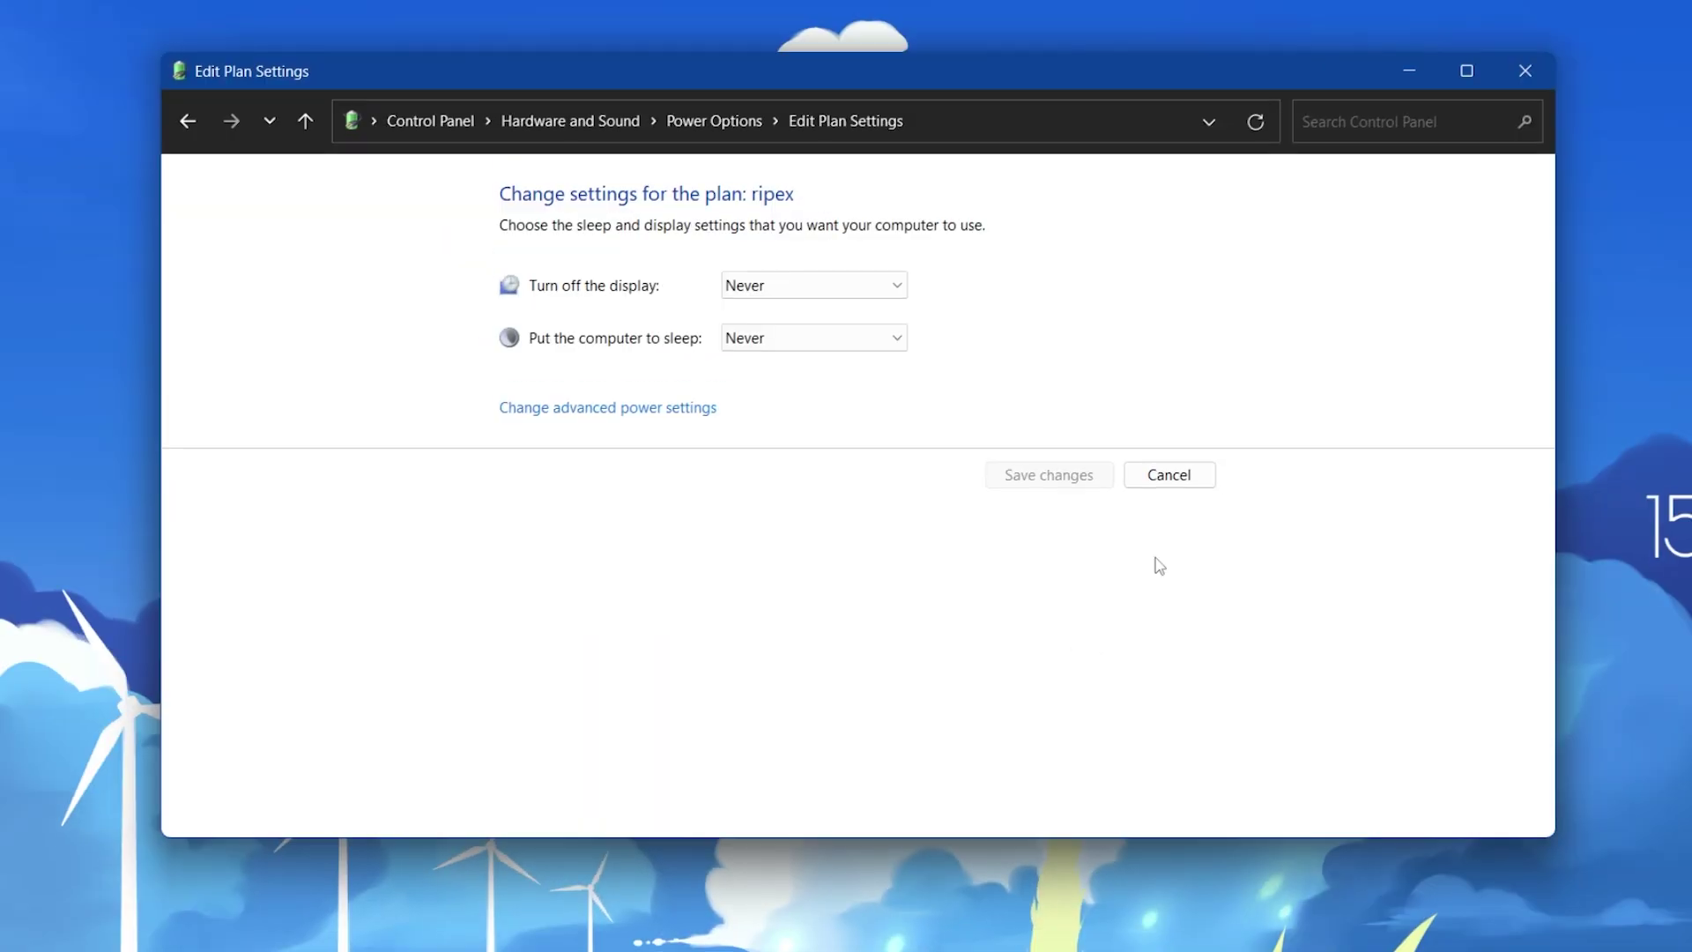
left_click(1560, 72)
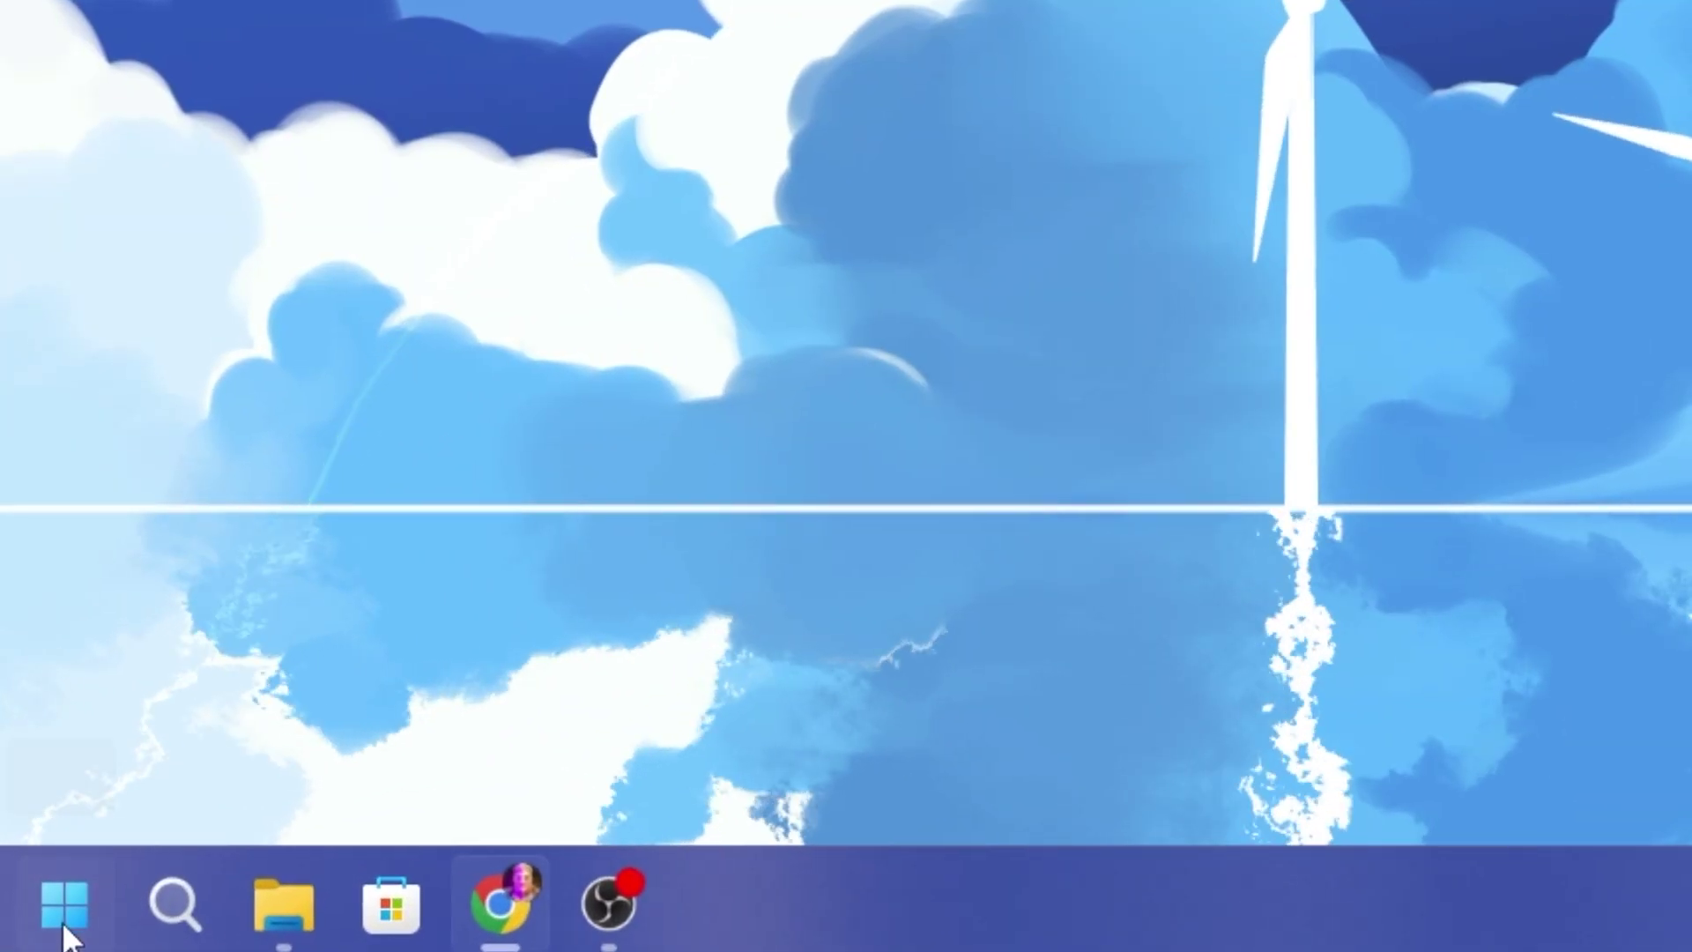
Step: Open the Virtual Memory dialog through the advanced system settings and the advanced performance options
right_click(63, 921)
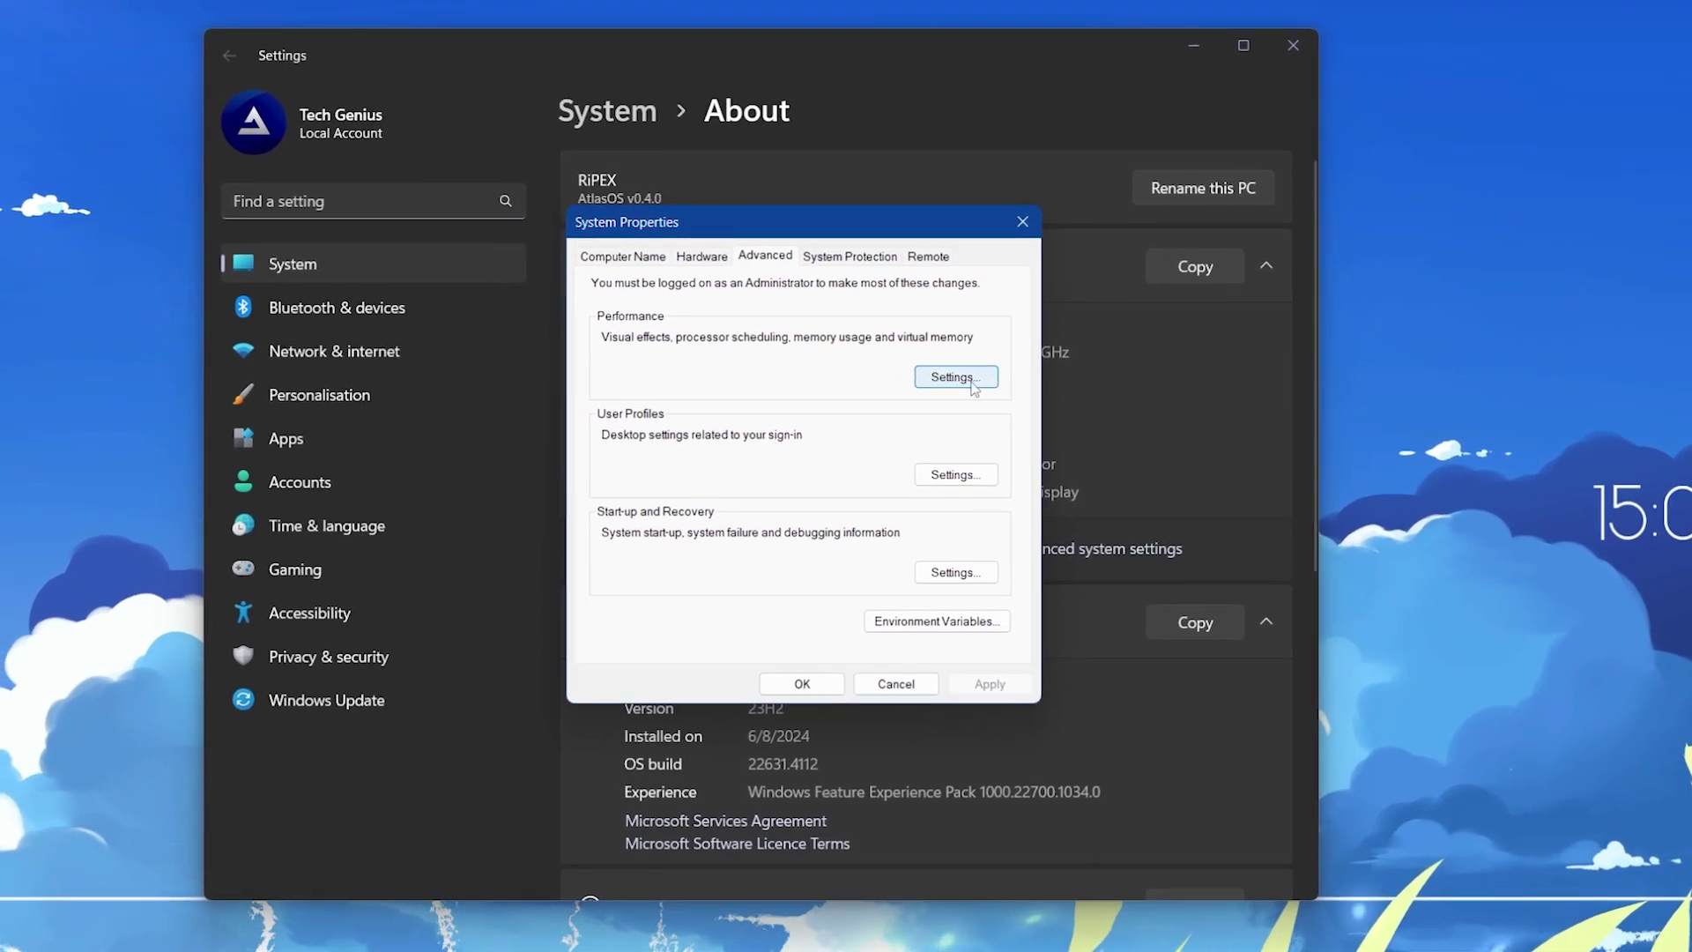
left_click(961, 382)
left_click(722, 352)
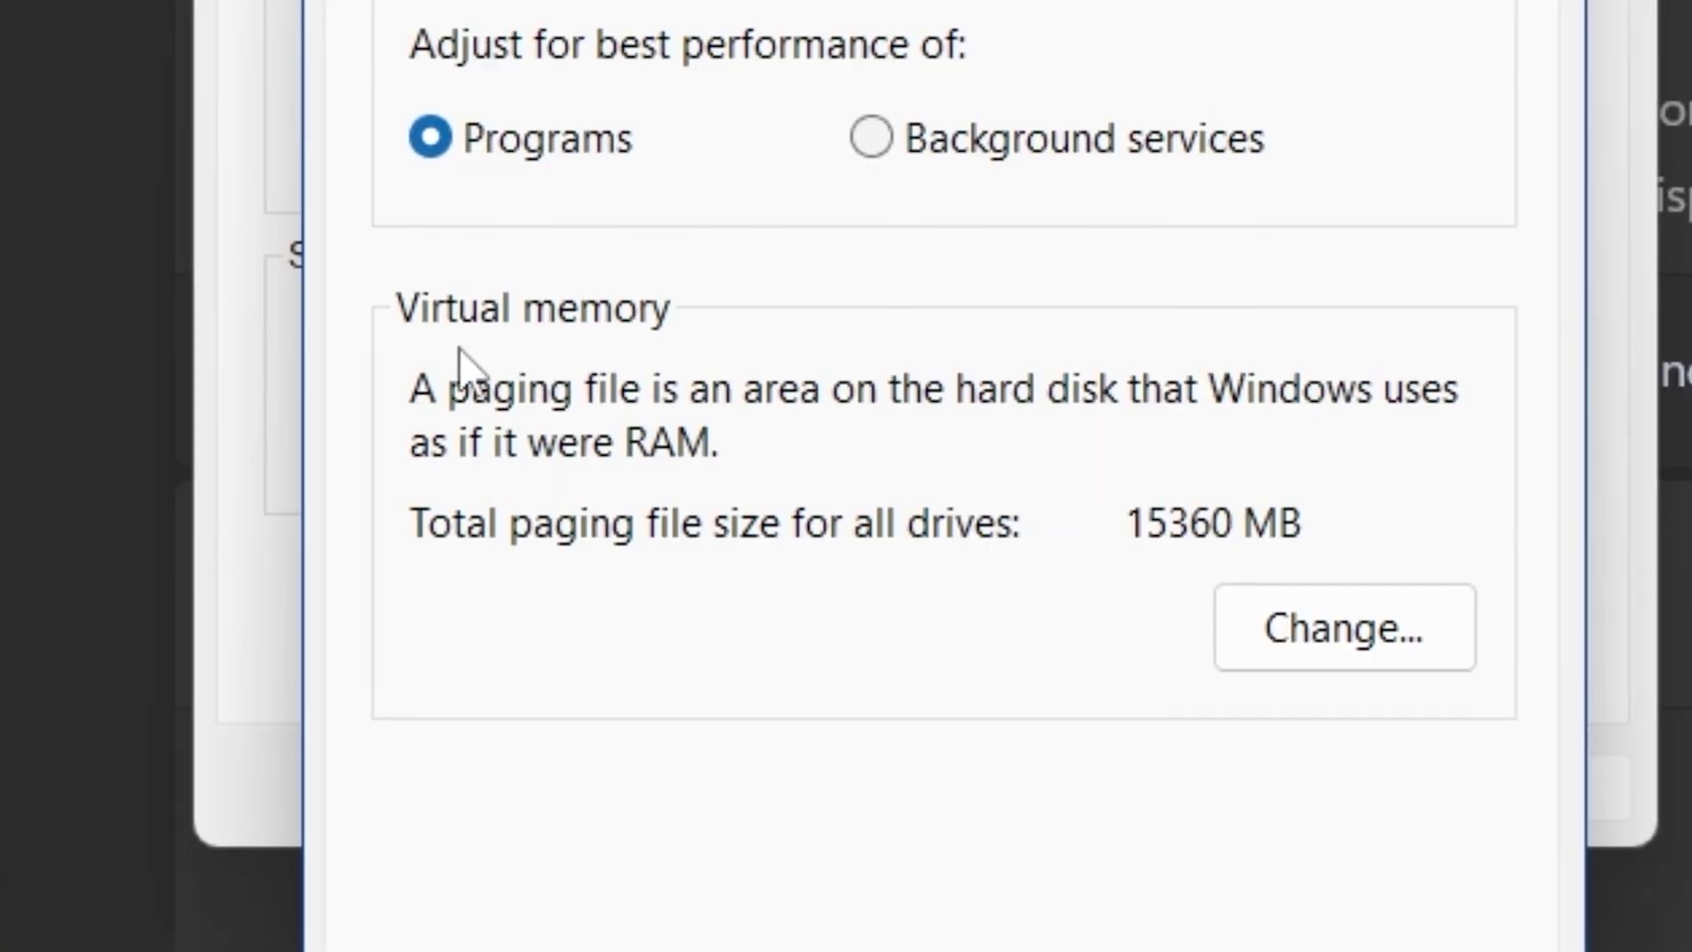
left_click(1313, 661)
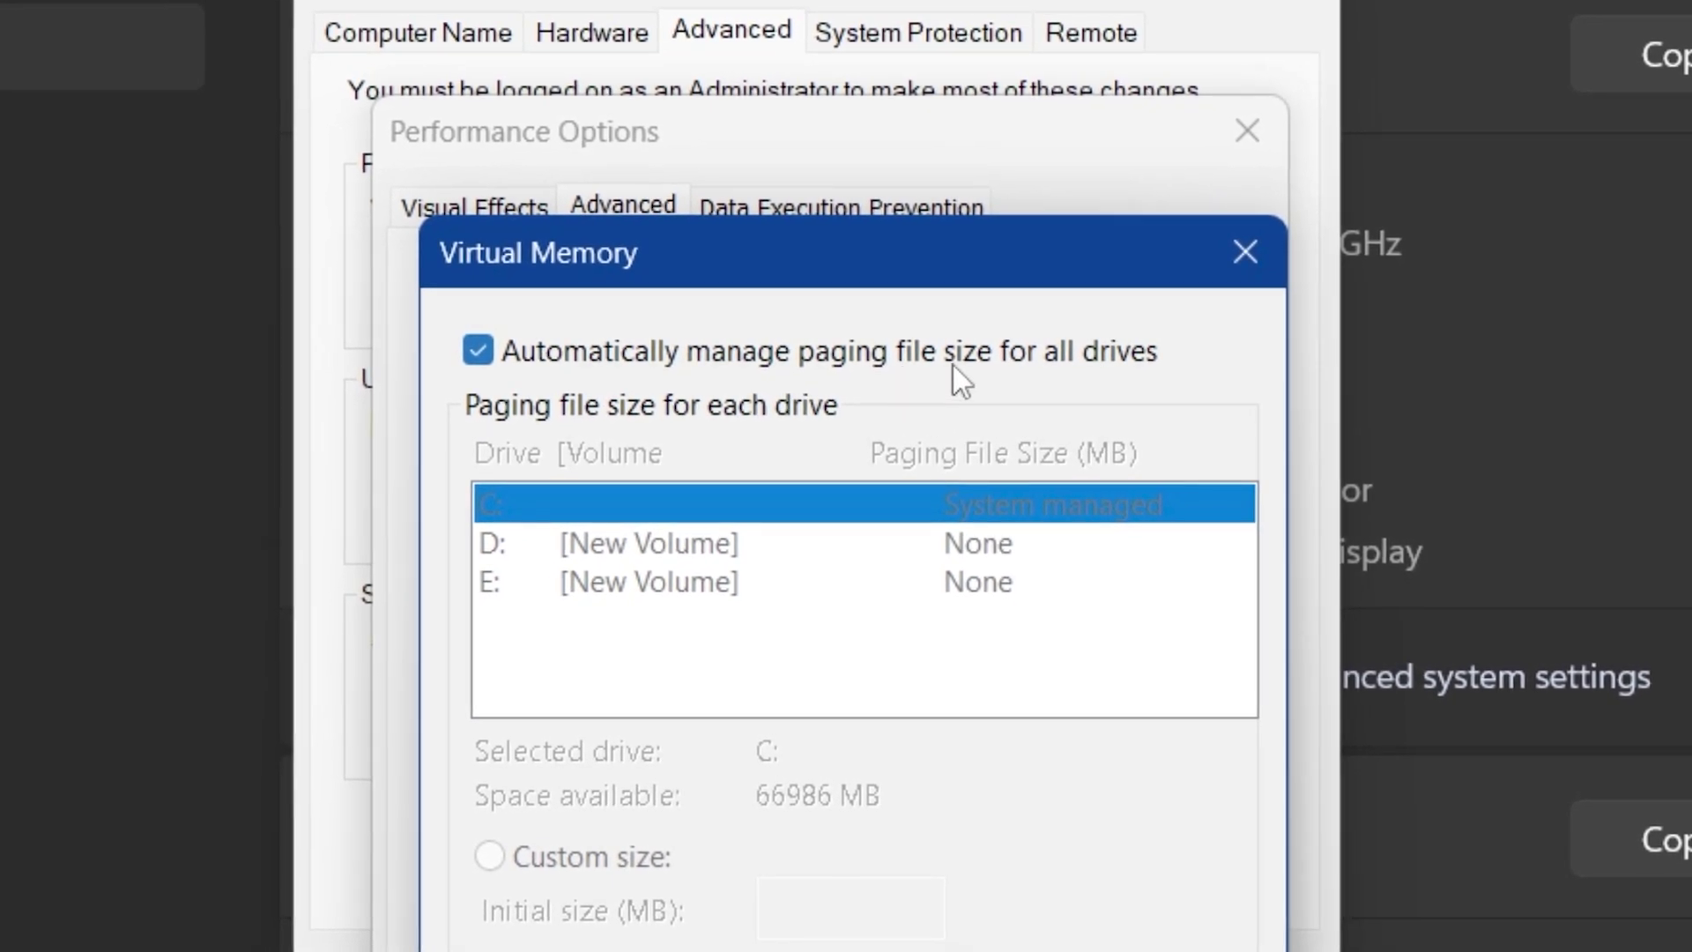
Step: Disable automatic paging file management for all drives and choose Custom size for drive C:
left_click(515, 342)
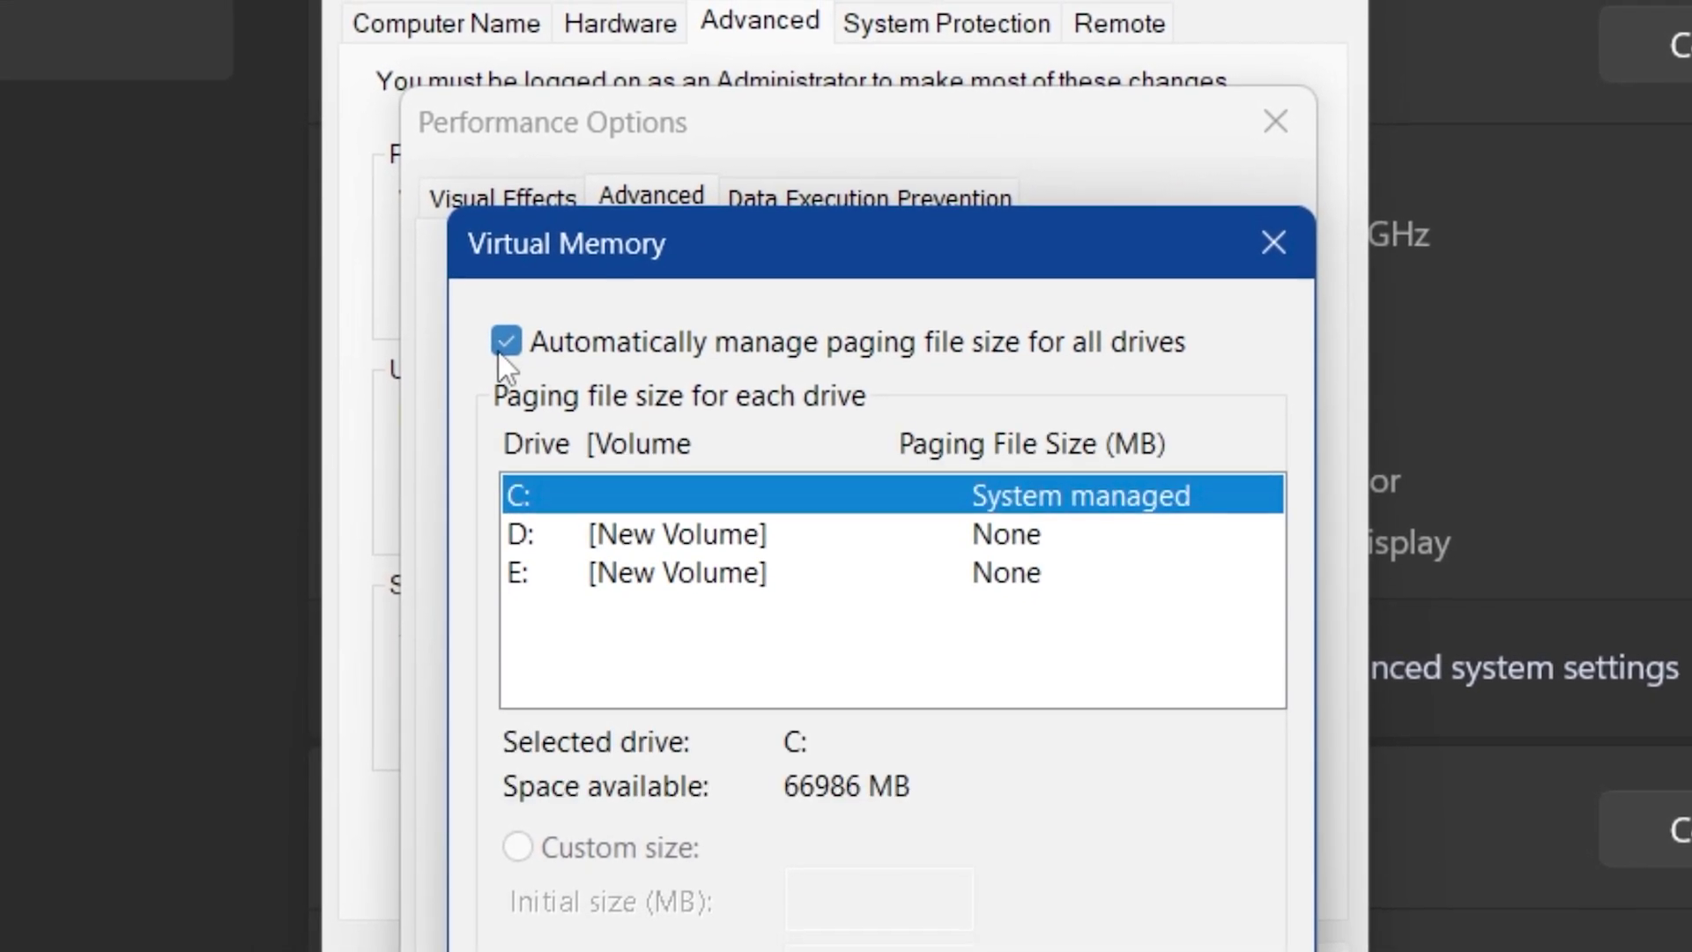
left_click_drag(608, 249, 588, 0)
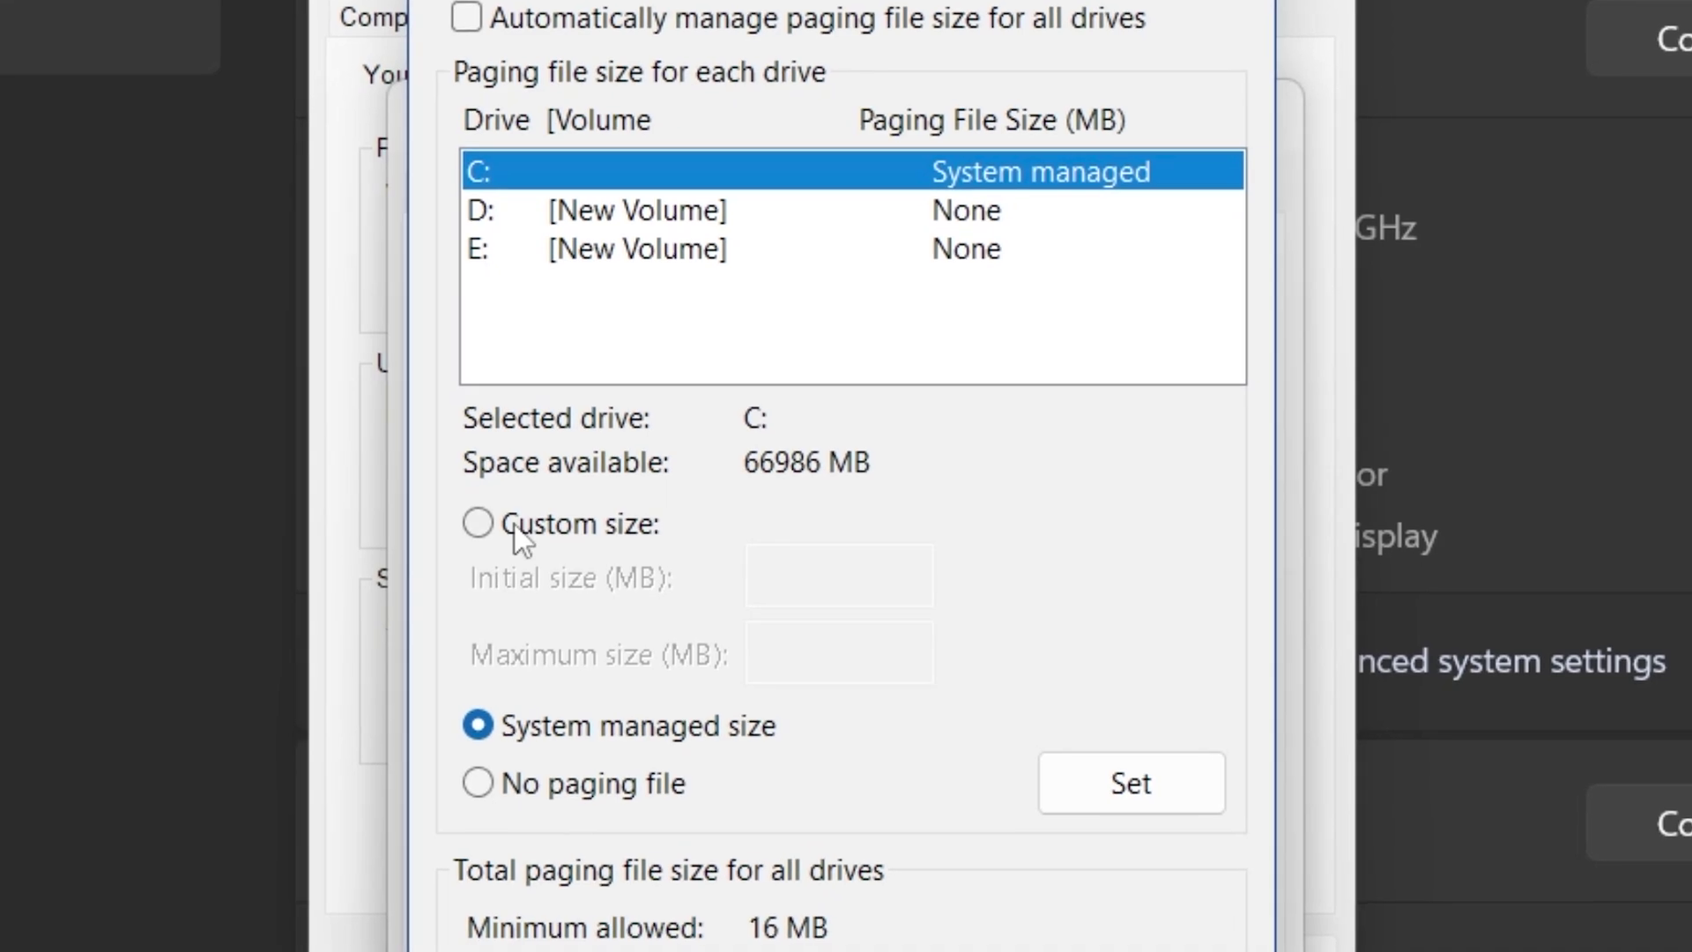
left_click(507, 539)
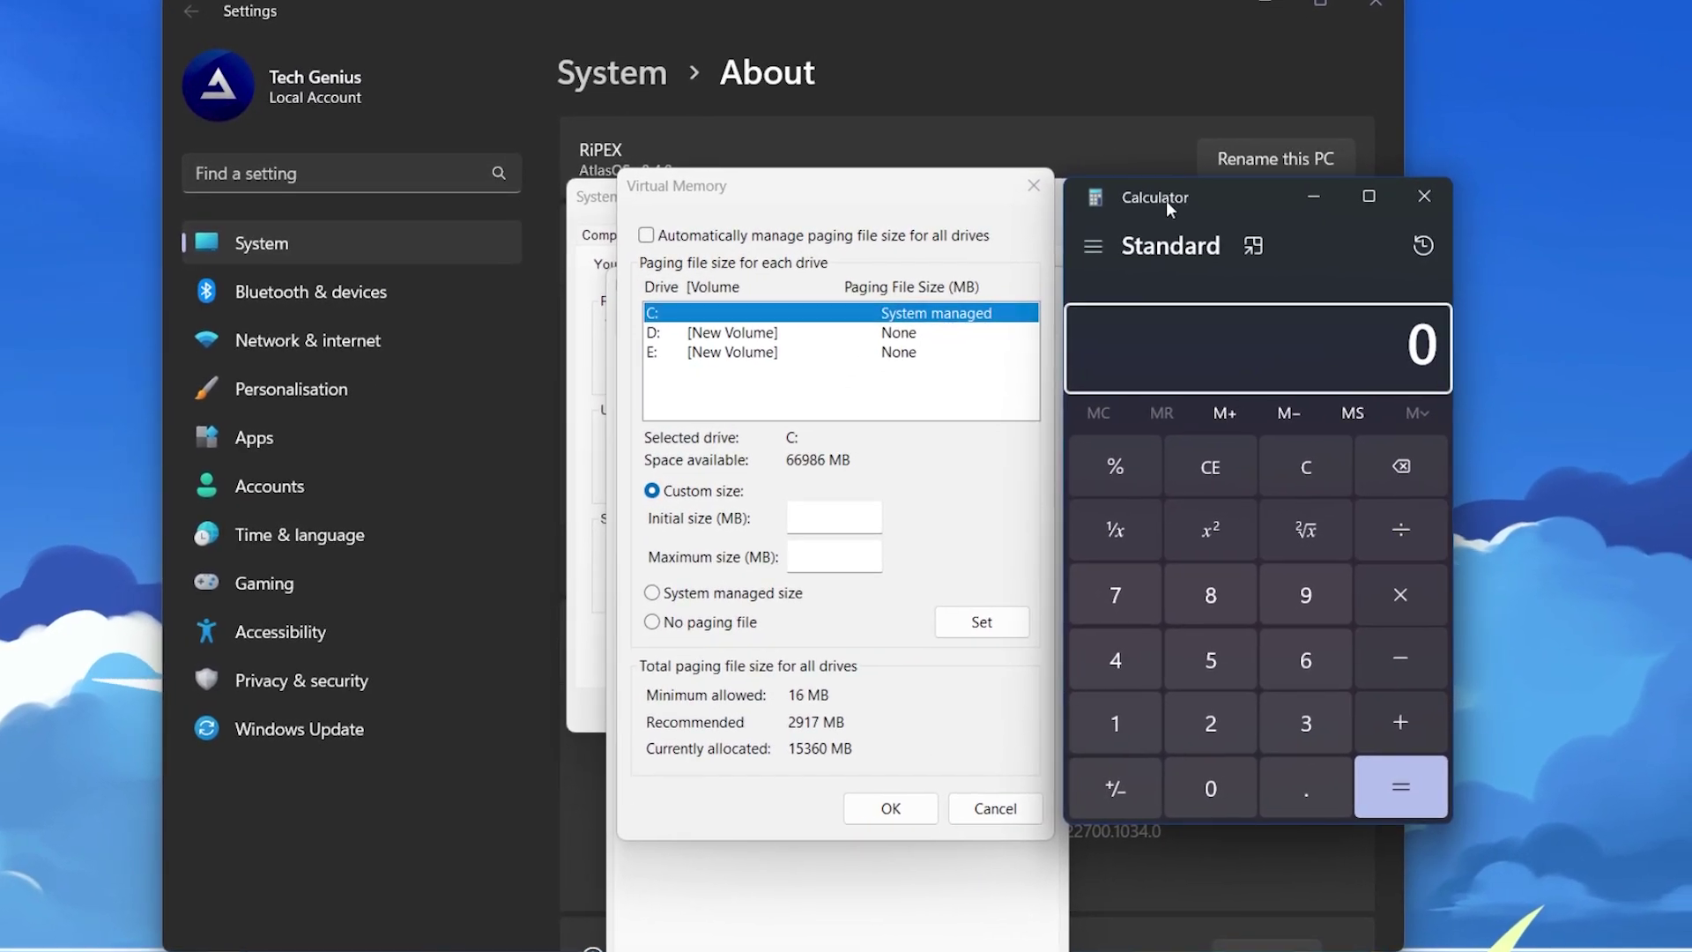
Step: Calculate 16 × 1024 in Calculator and multiply the result by 1.5 for the initial paging file size
left_click(1117, 738)
left_click(1307, 676)
left_click(1427, 596)
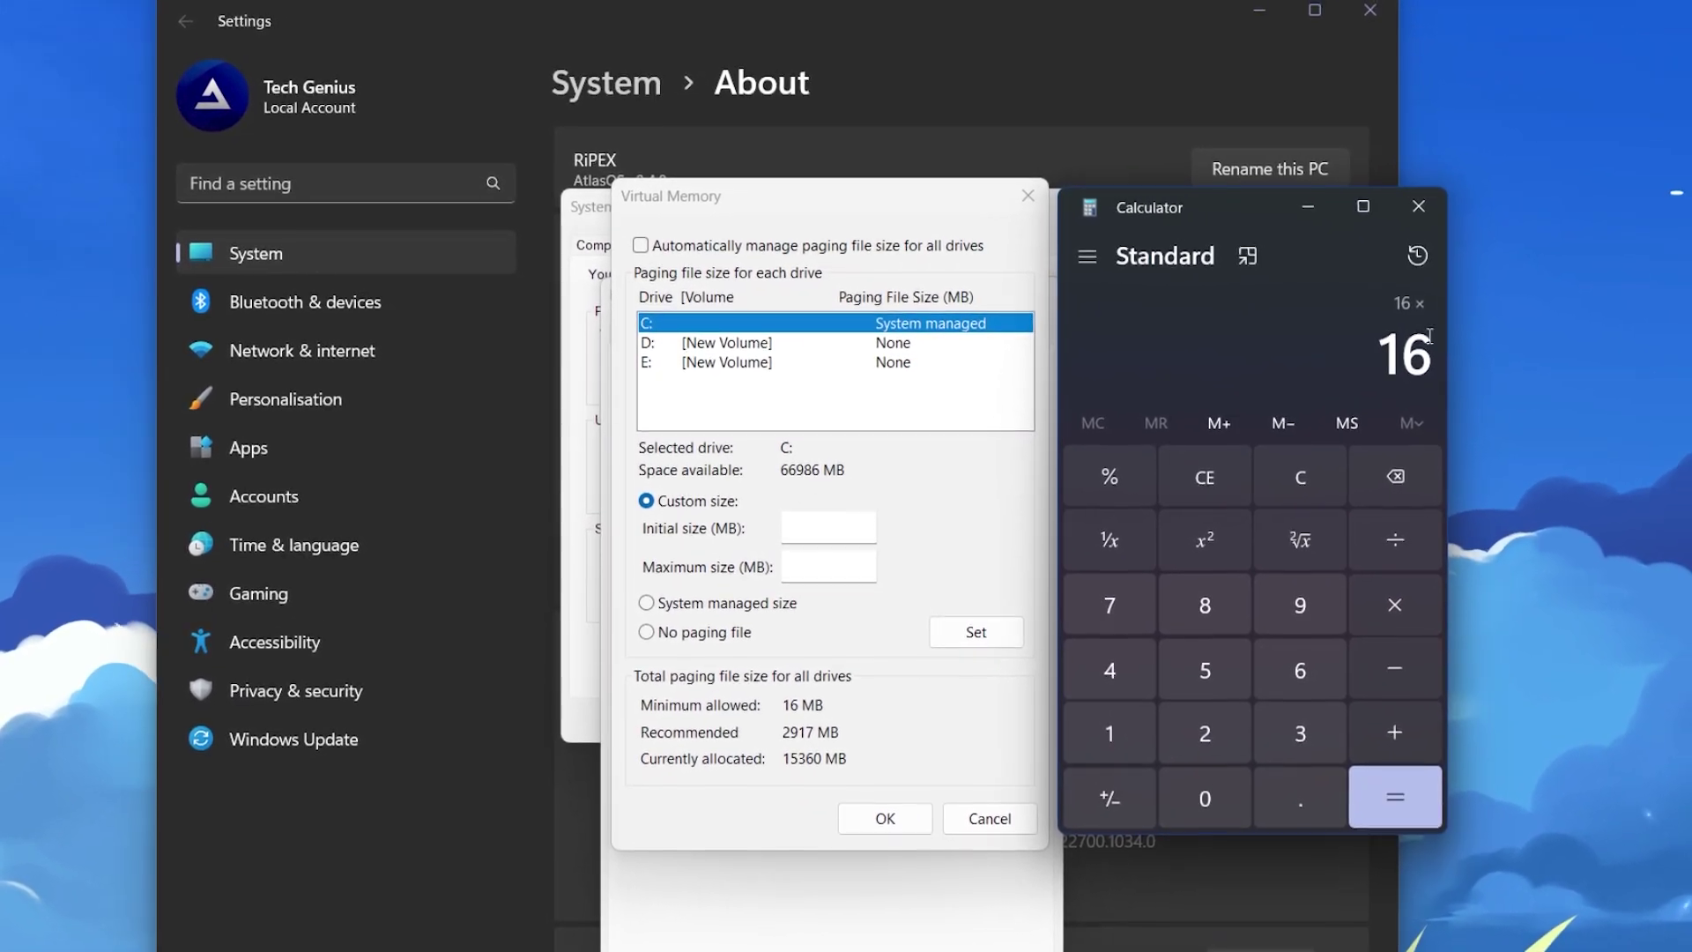
left_click(1112, 737)
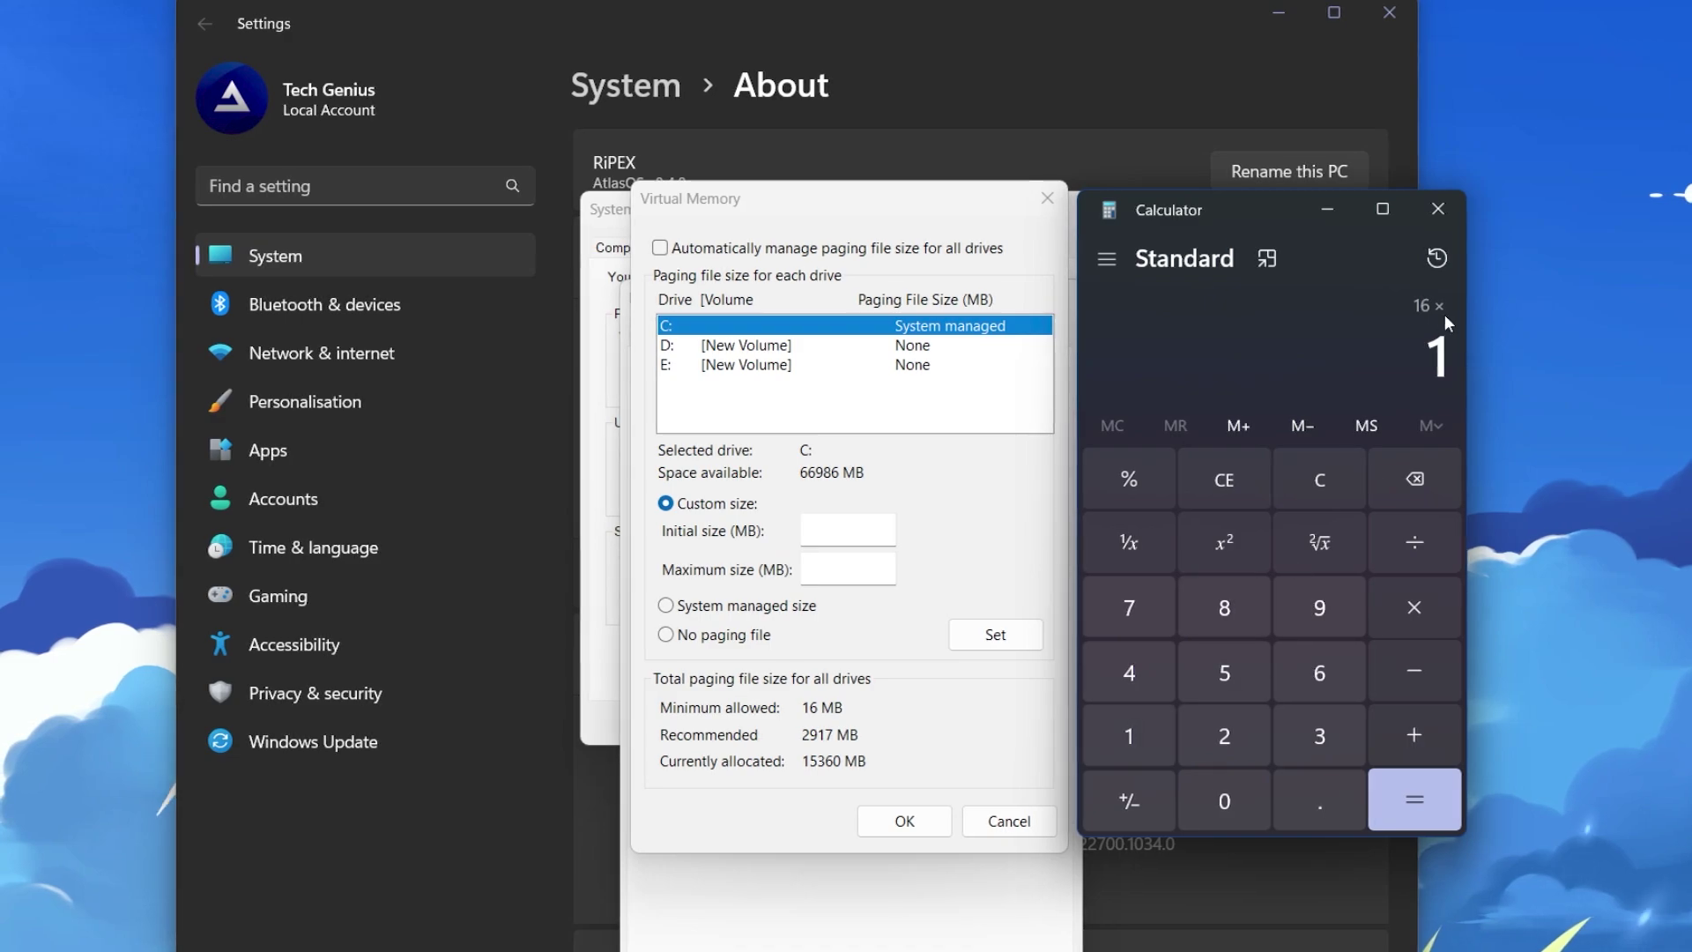
left_click(1230, 785)
left_click(1238, 720)
left_click(1143, 657)
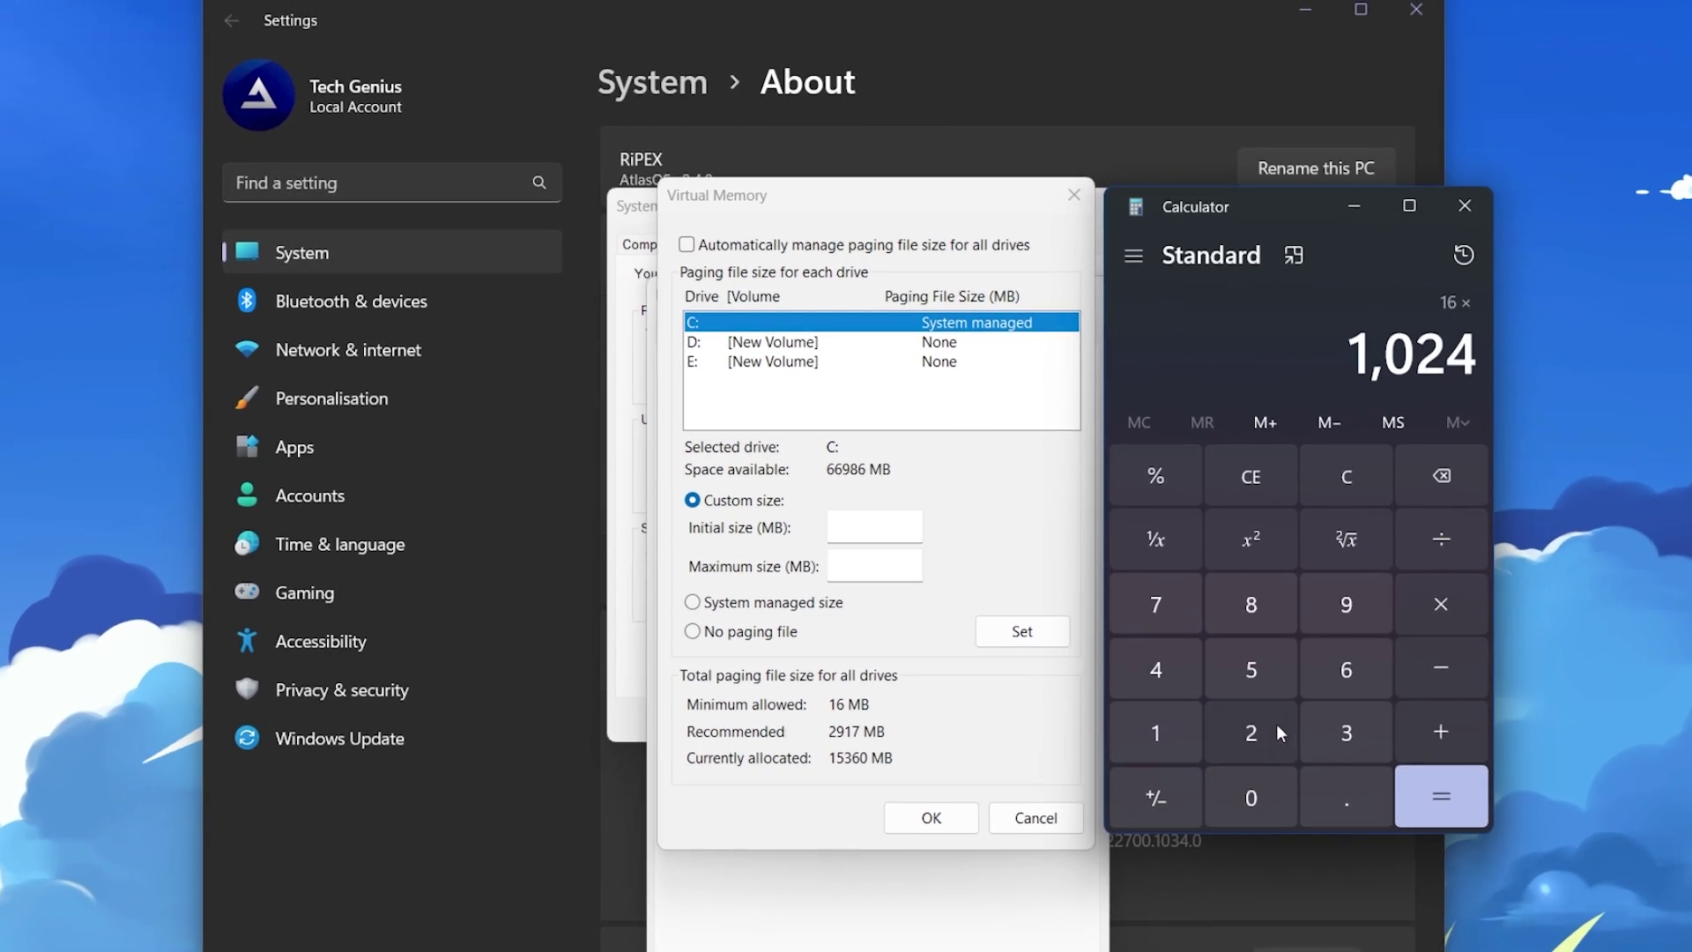
left_click(1431, 793)
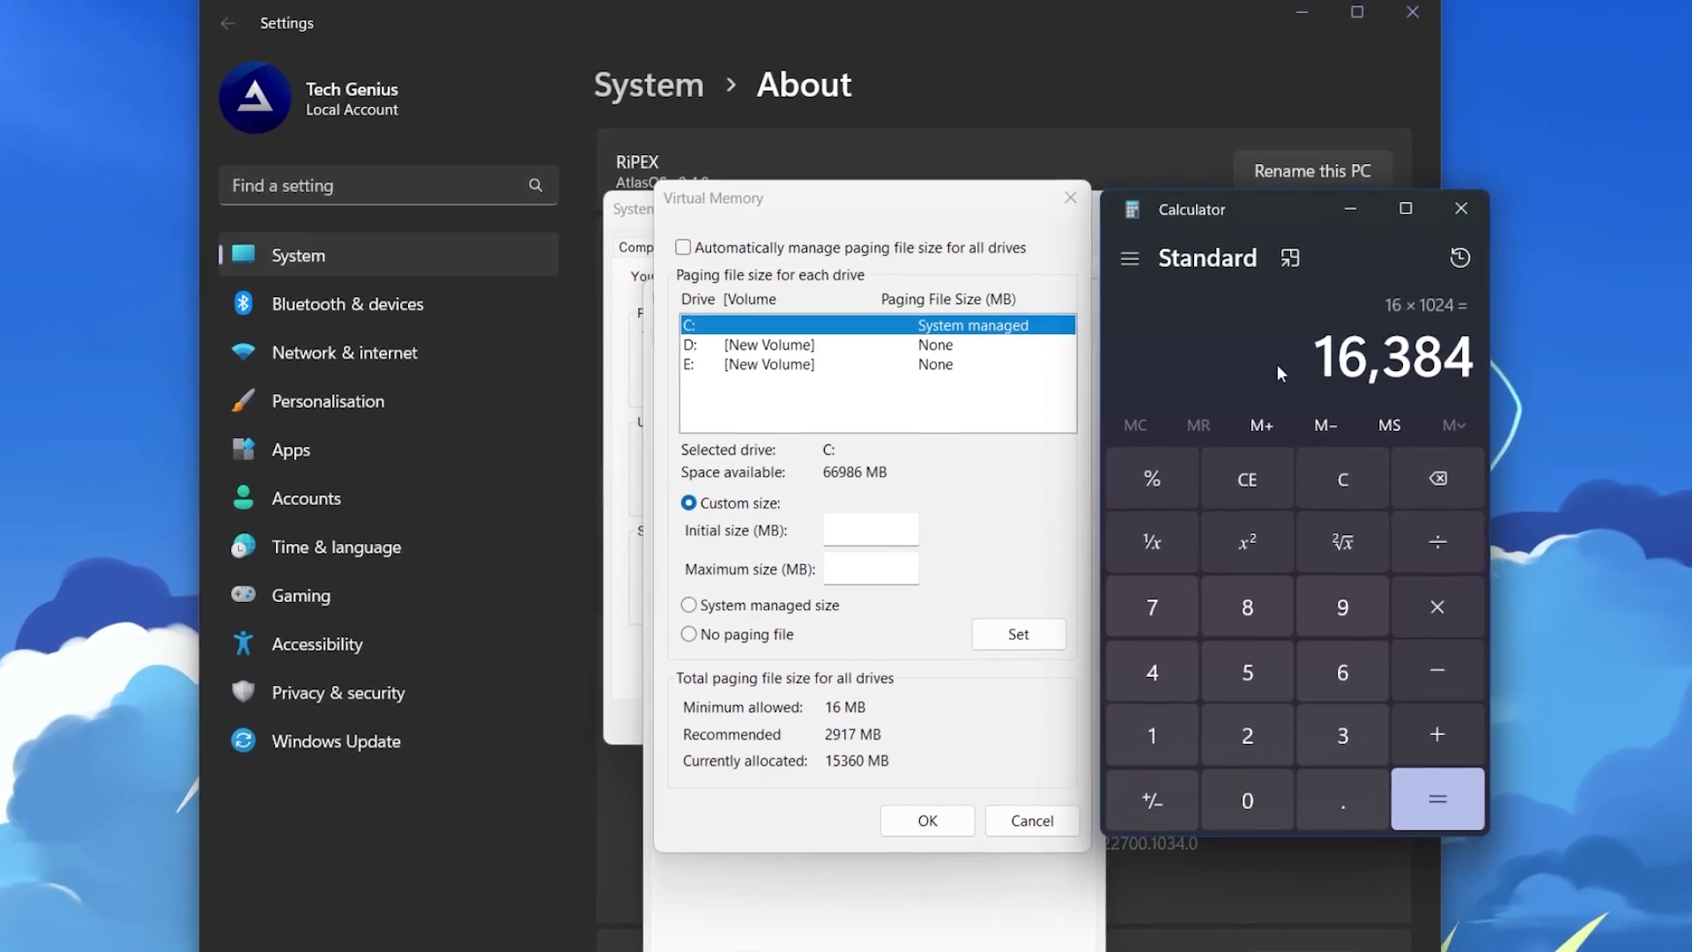
left_click(1413, 605)
left_click(1132, 727)
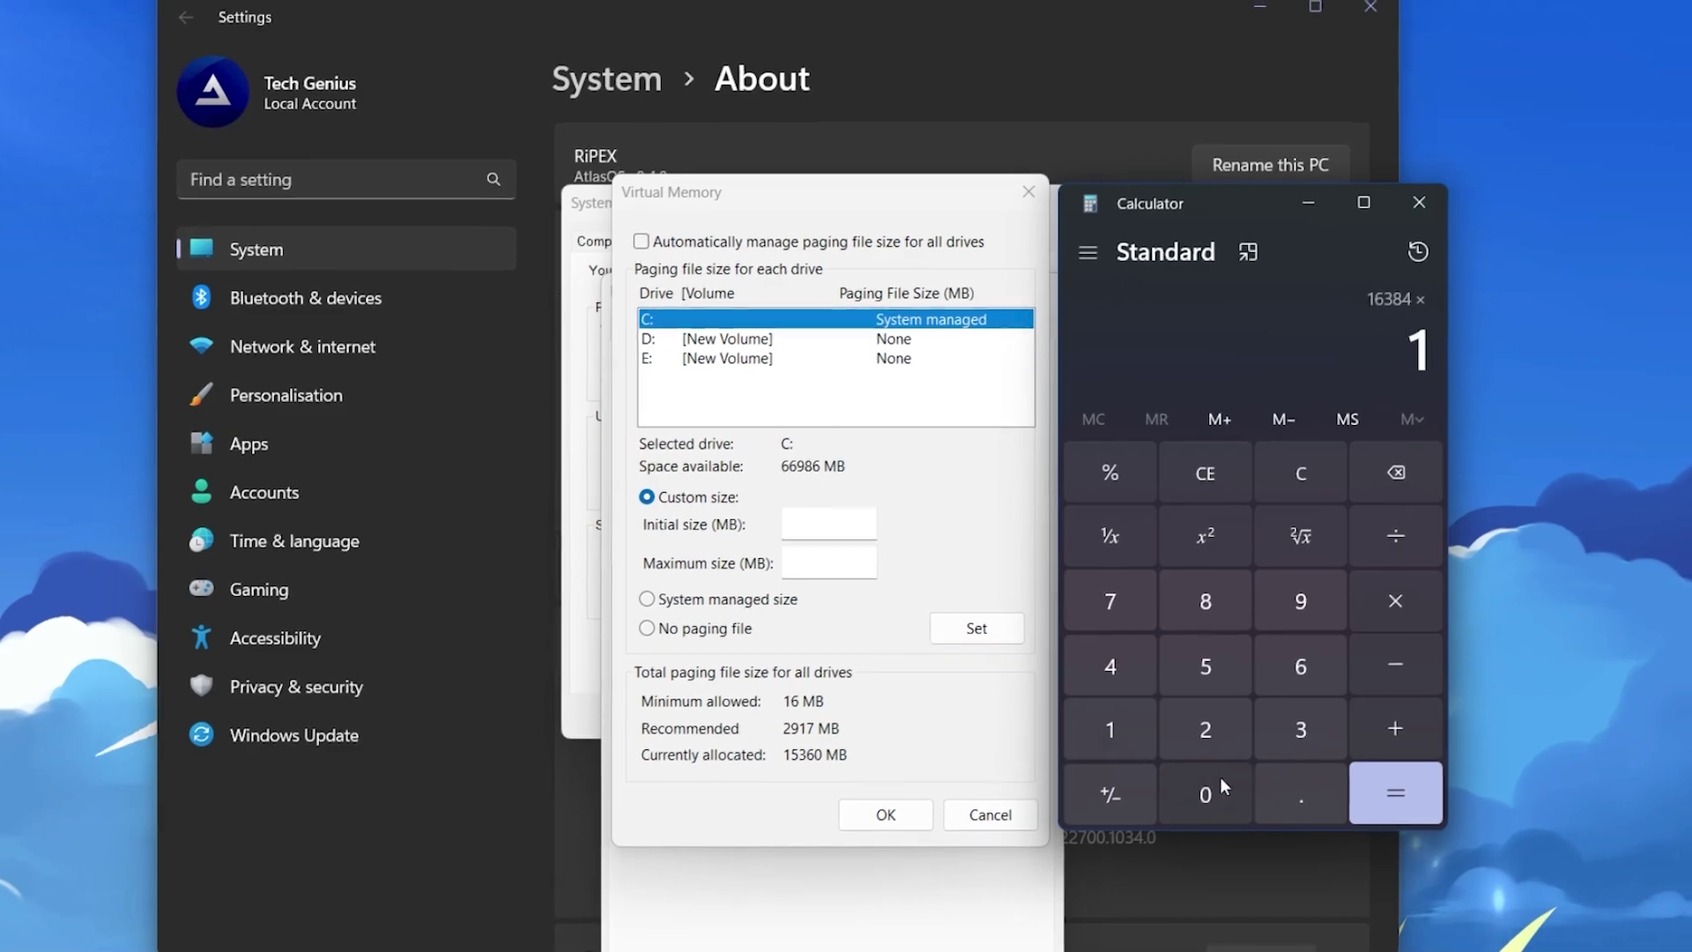
left_click(1226, 694)
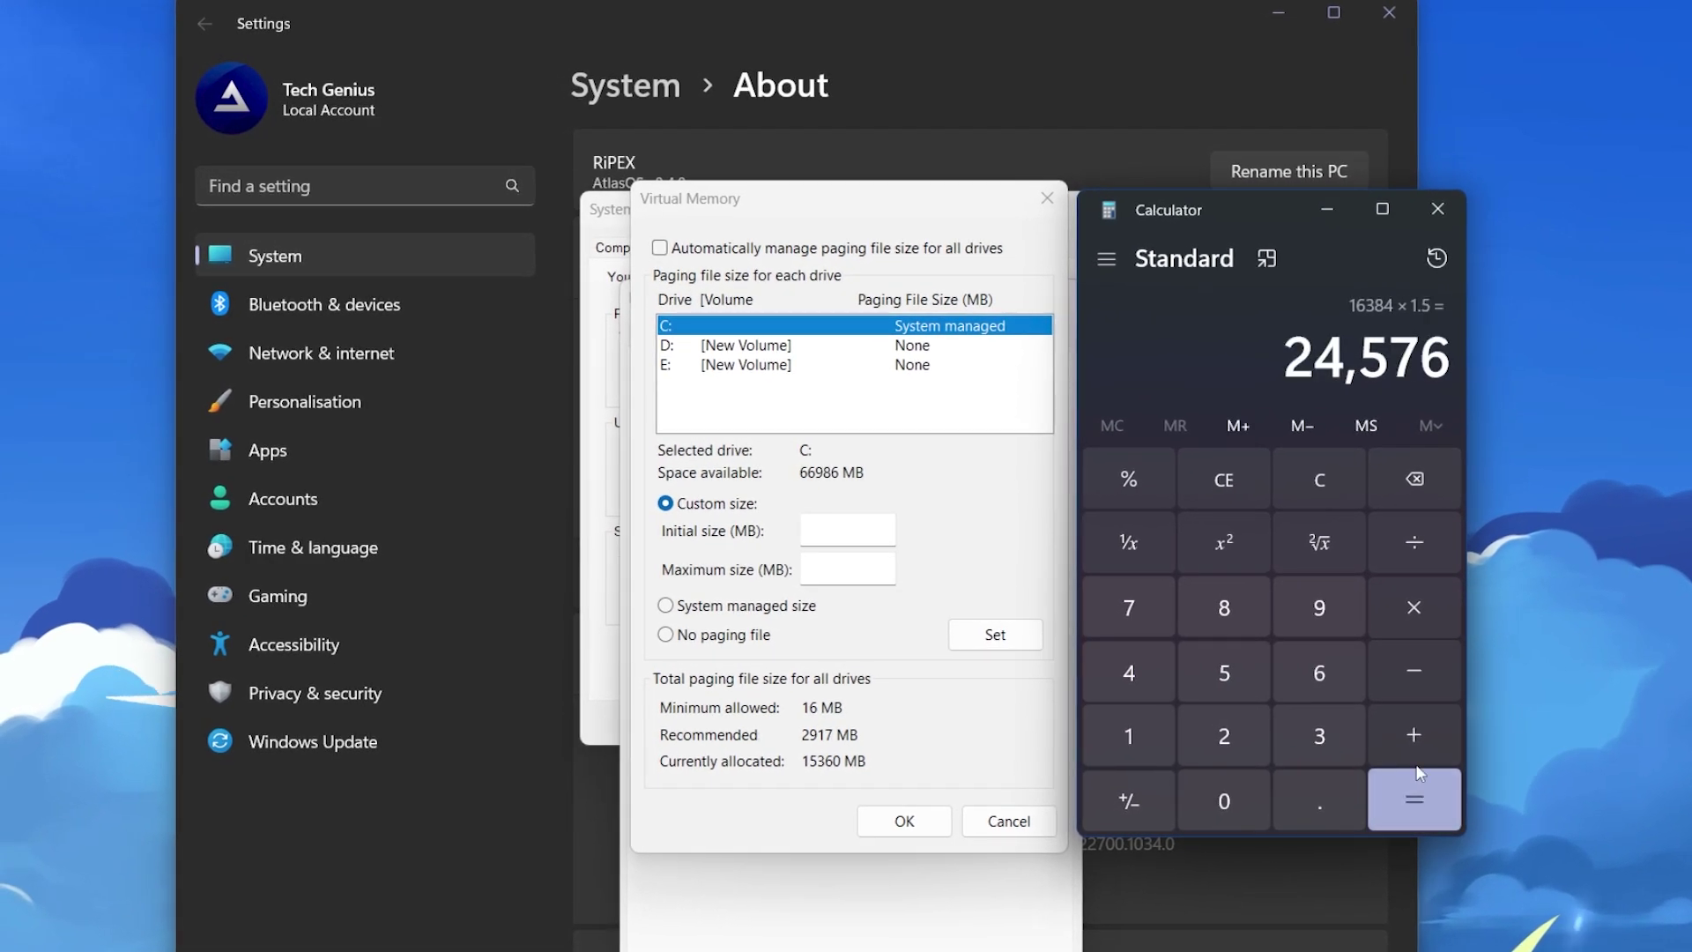
Step: Set the initial size of the C: paging file to 24576 MB
left_click(843, 531)
type("2457")
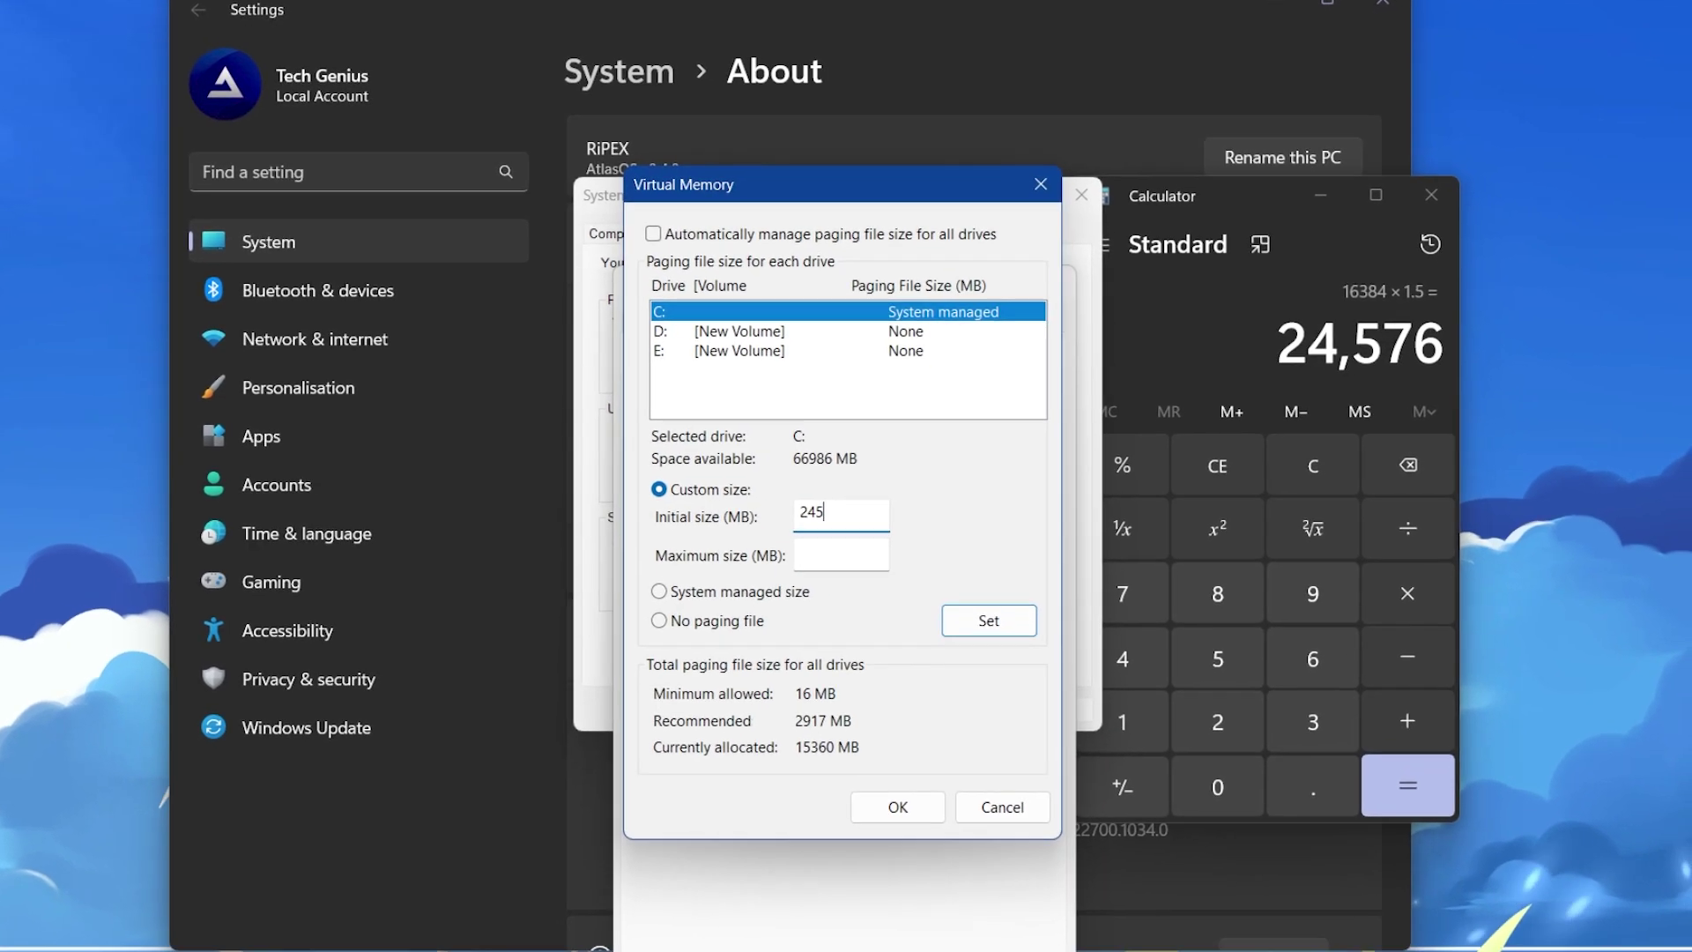
type("6")
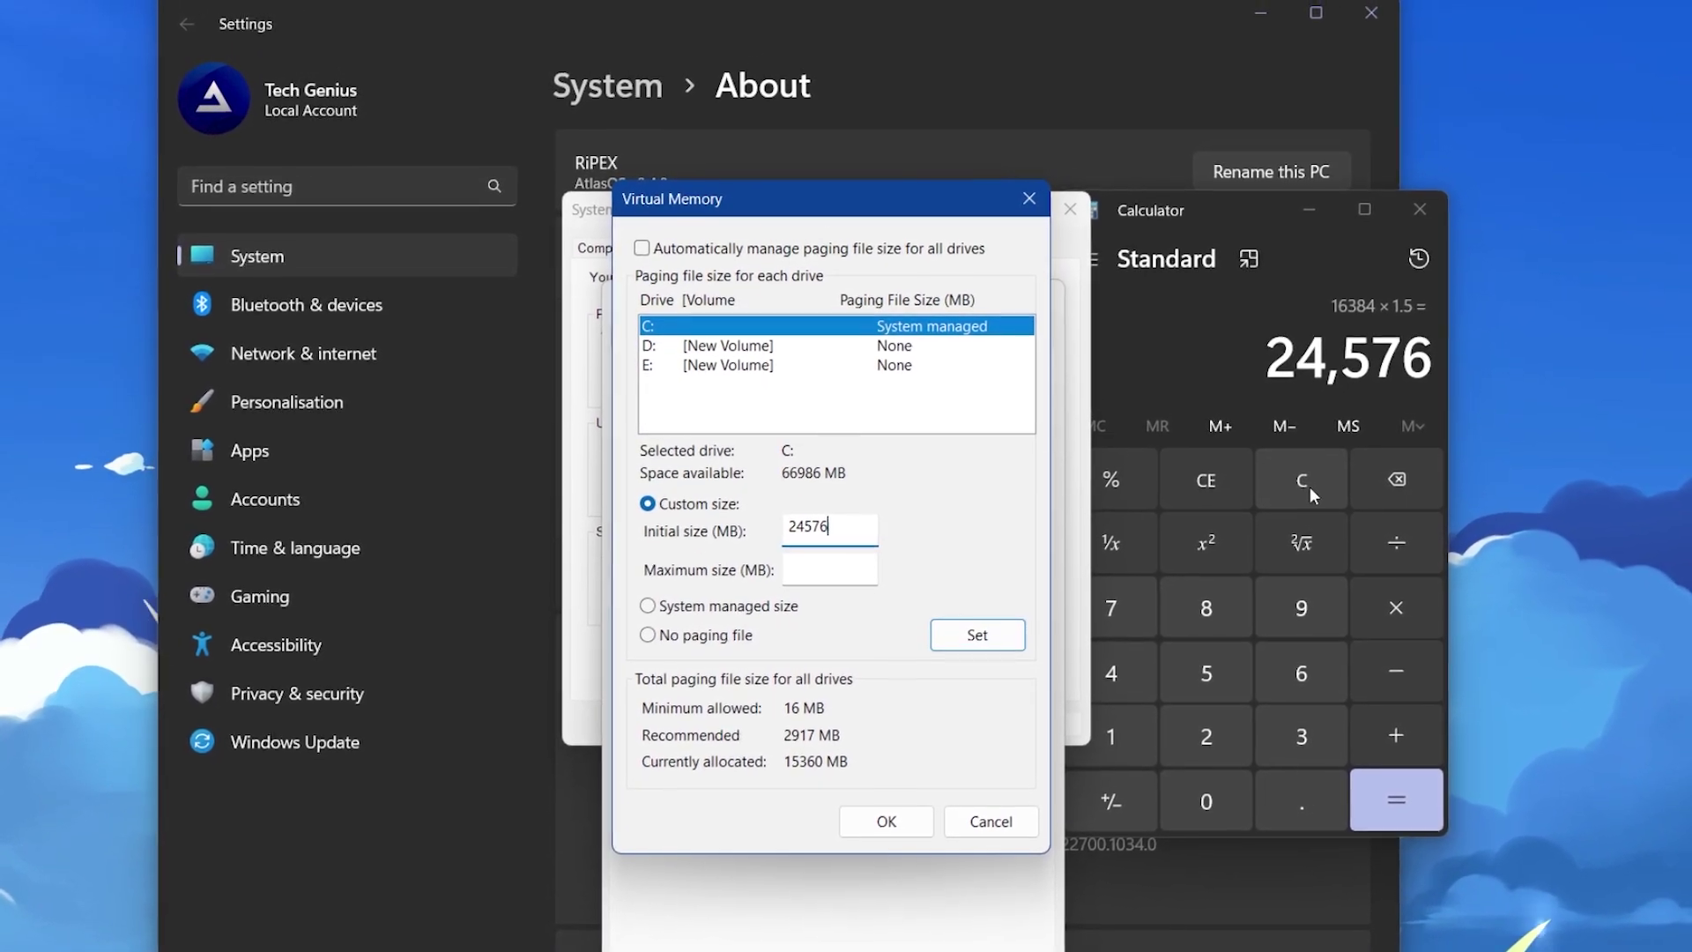
Step: Clear Calculator, calculate 16 × 1024 and multiply the result by 3 for the maximum paging file size
left_click(1309, 485)
left_click(1128, 735)
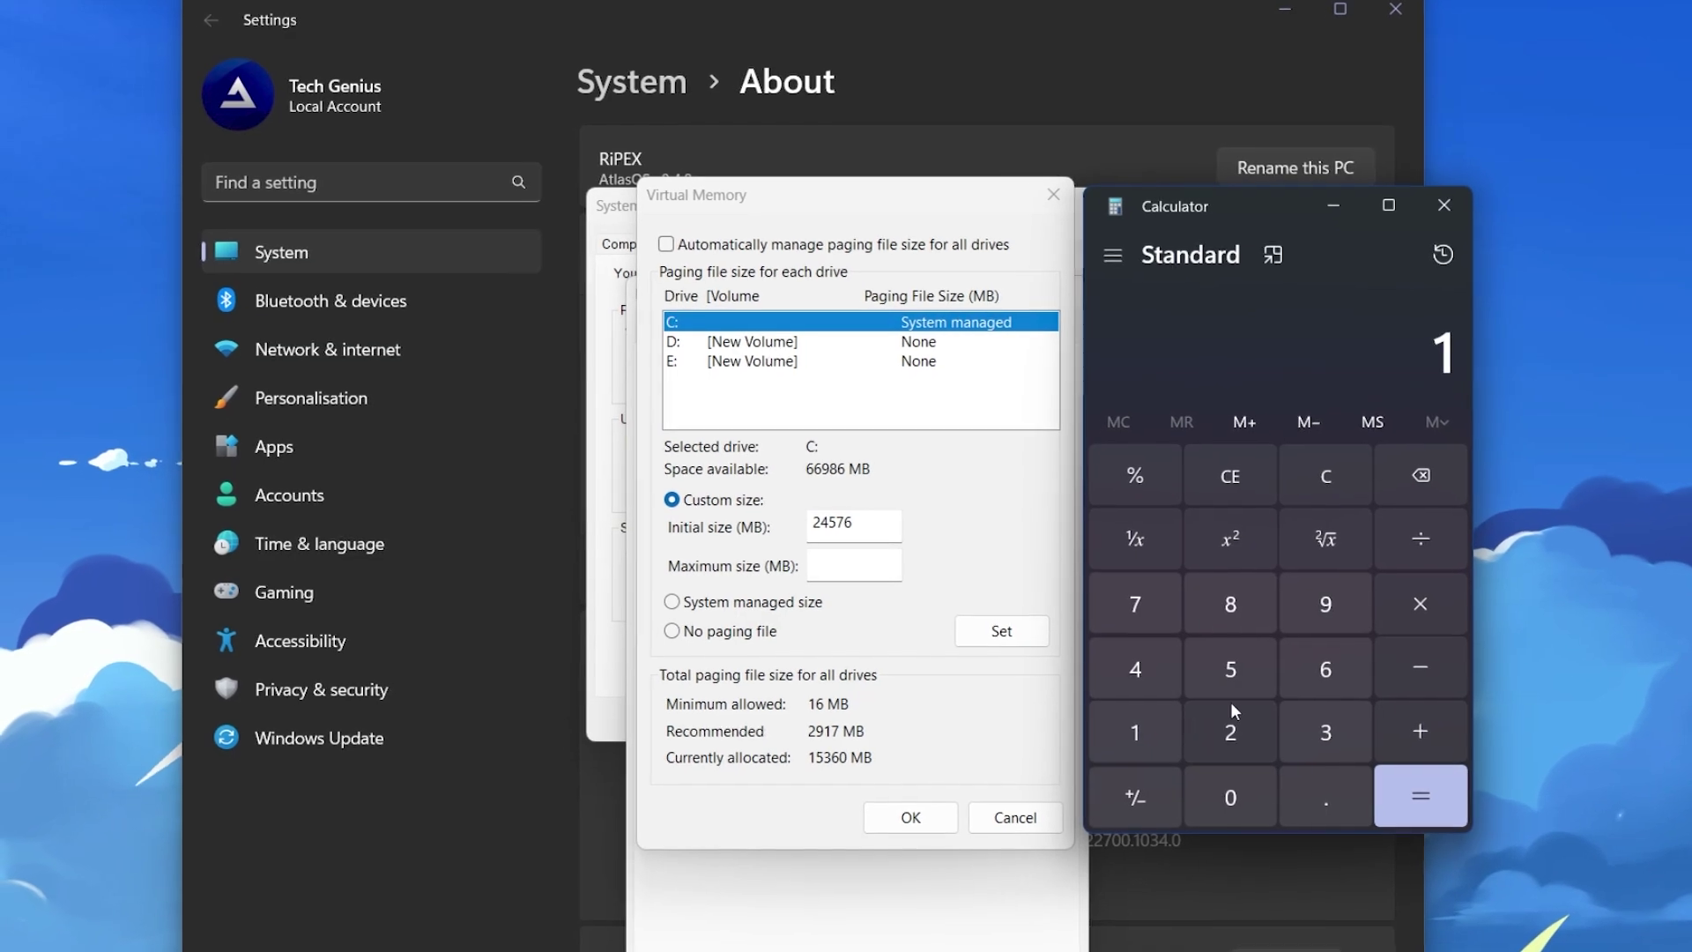
left_click(1319, 673)
left_click(1414, 607)
left_click(1190, 721)
left_click(1251, 781)
left_click(1251, 723)
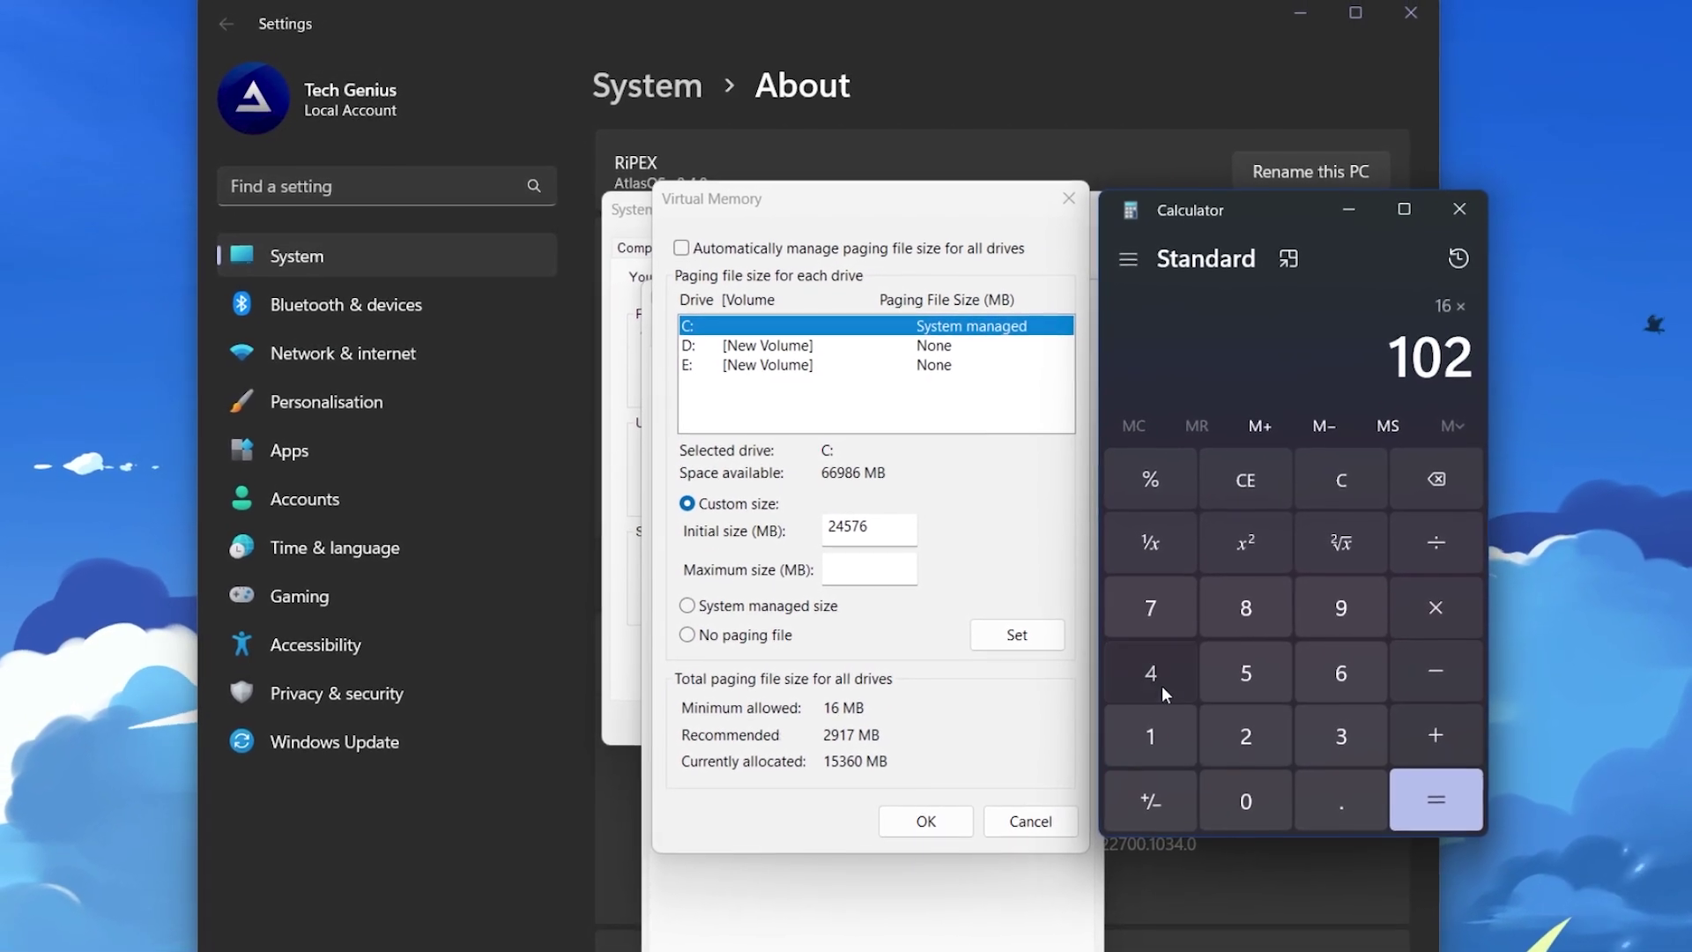
left_click(1158, 662)
left_click(1442, 793)
left_click(1399, 594)
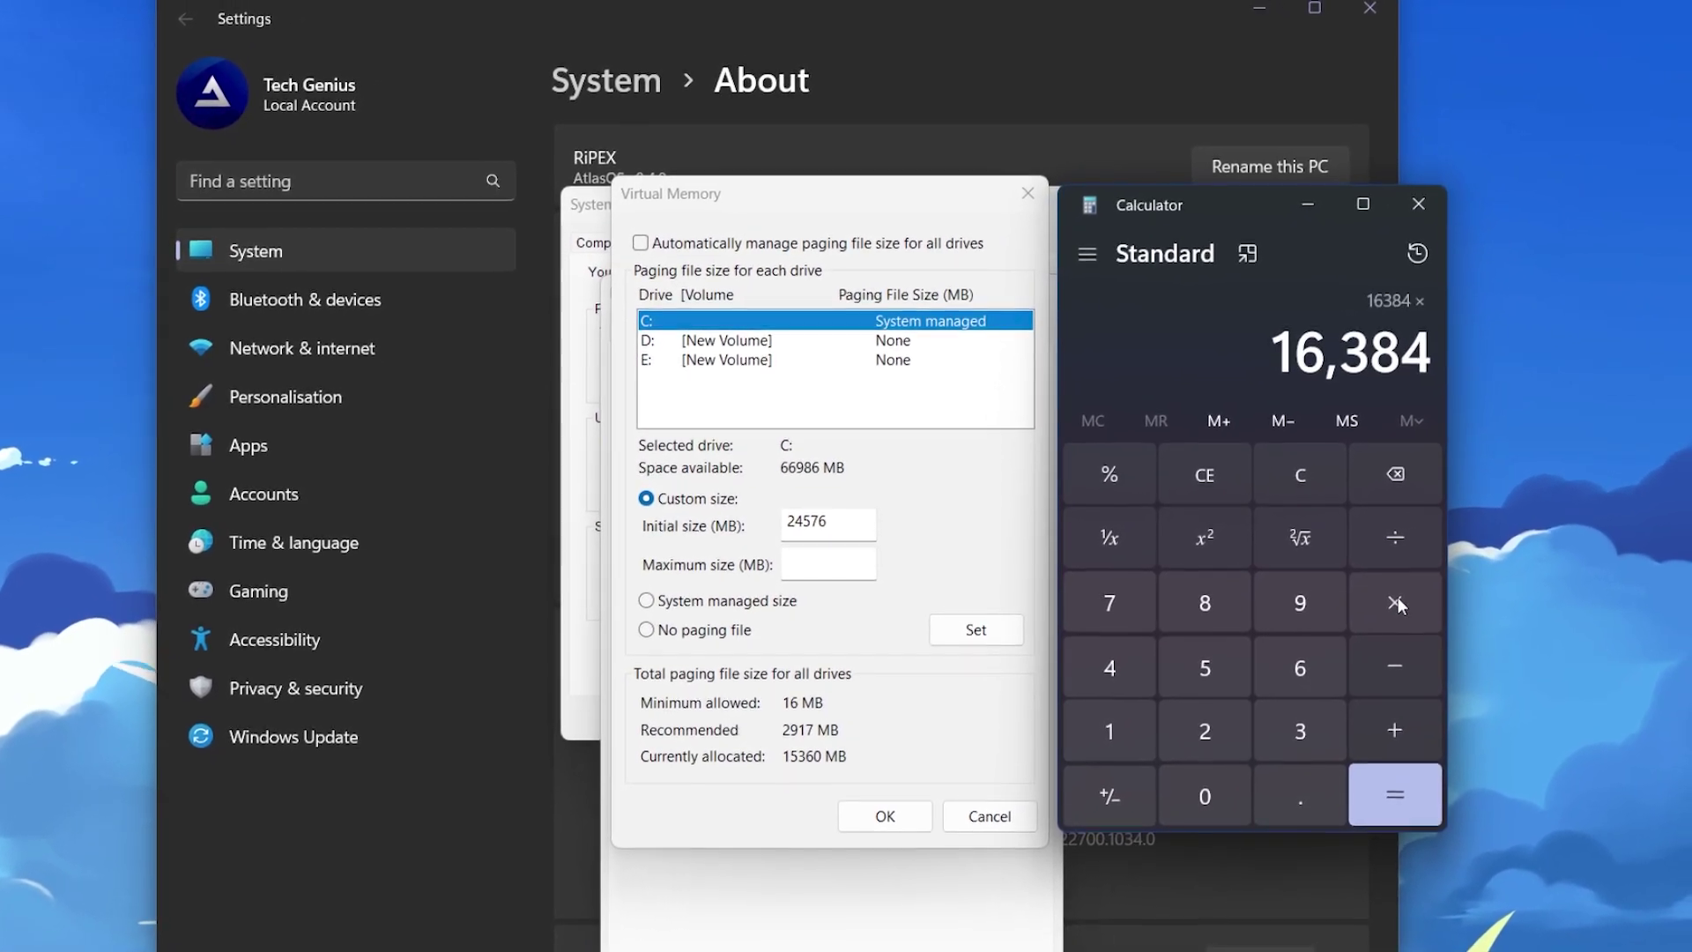
left_click(1313, 725)
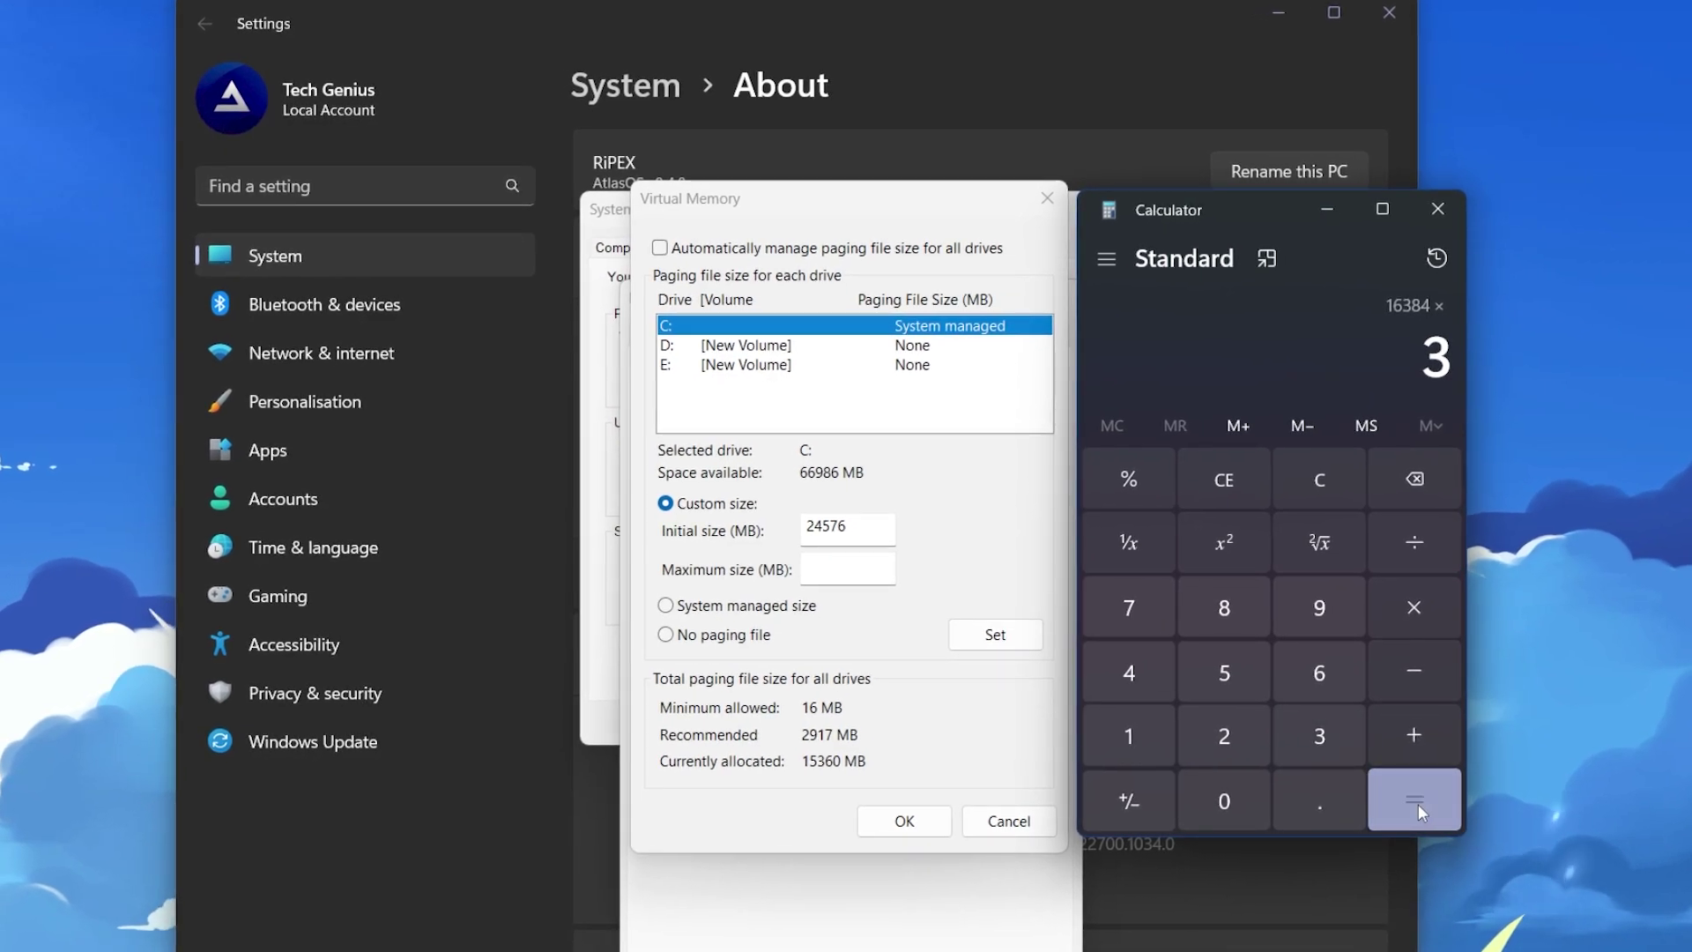
Step: Set the maximum size of the C: paging file to 49152 MB, assign the custom size and confirm the Virtual Memory dialog
left_click(832, 569)
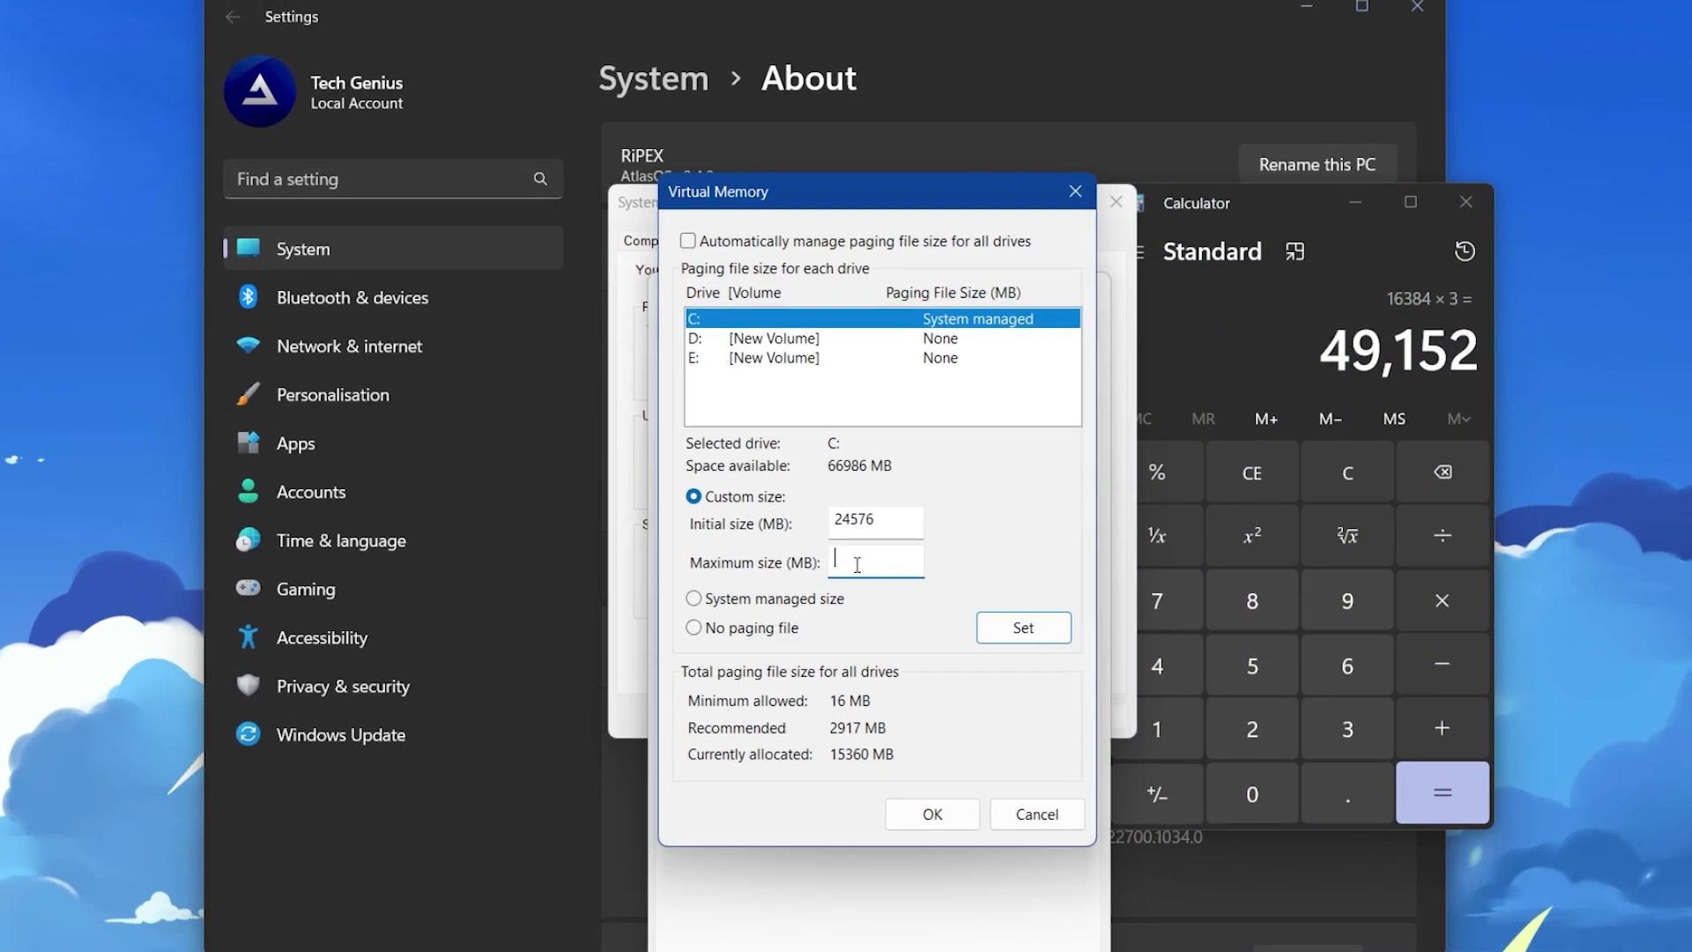
type("49152")
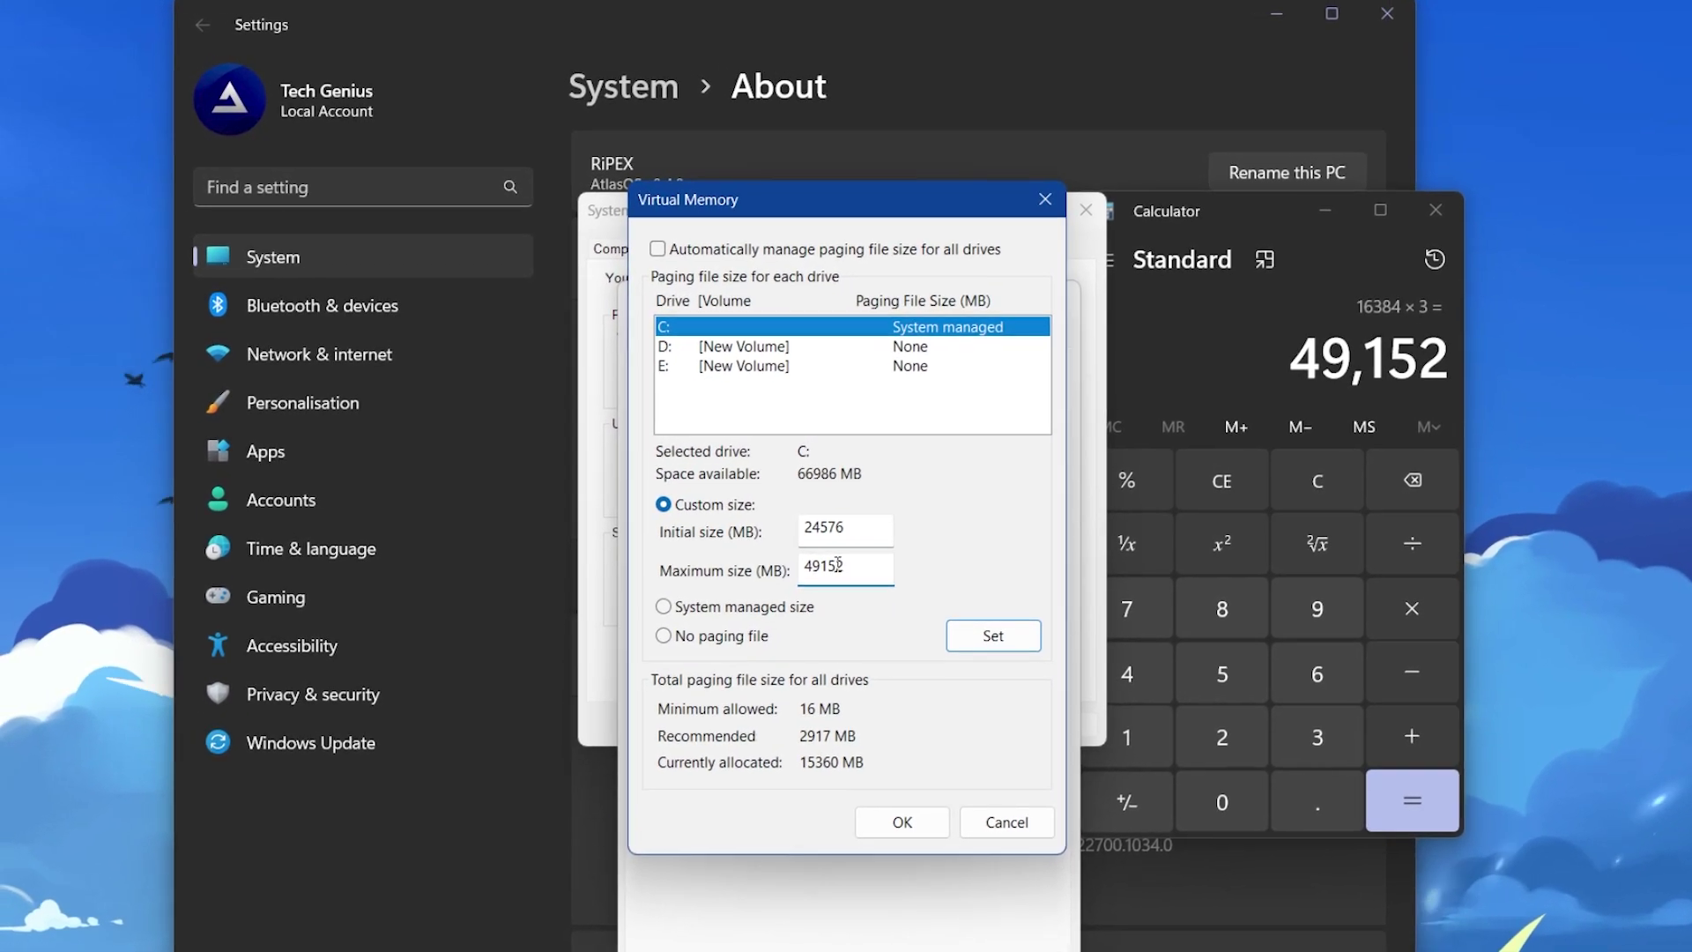
left_click(1010, 635)
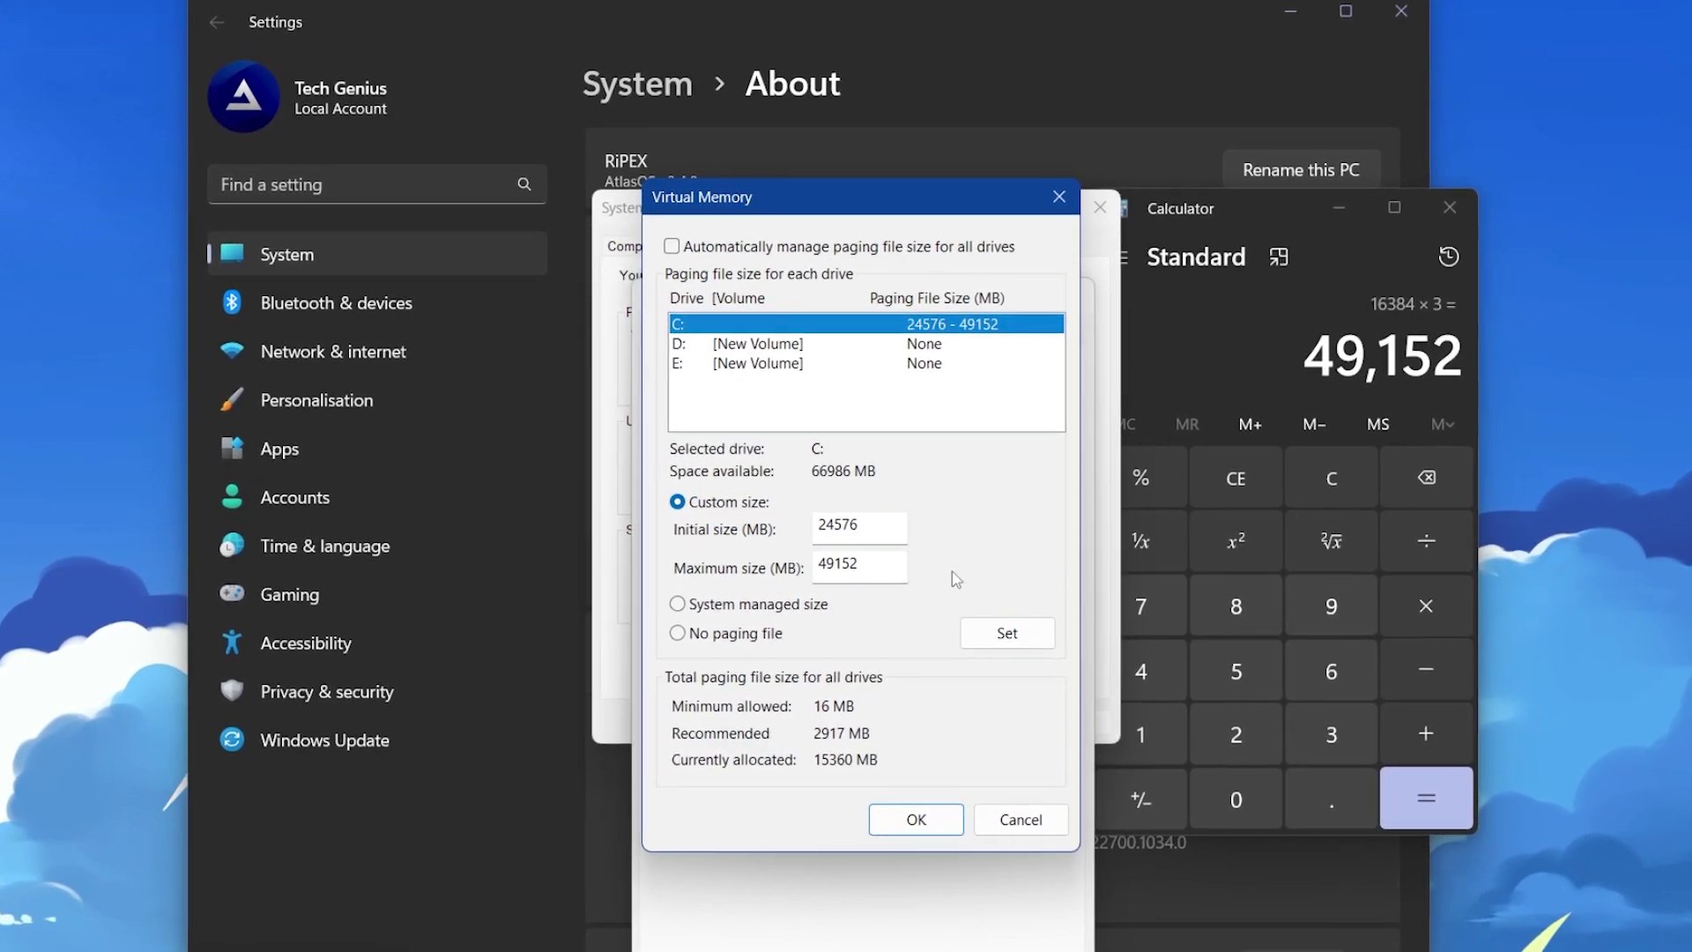
left_click(931, 816)
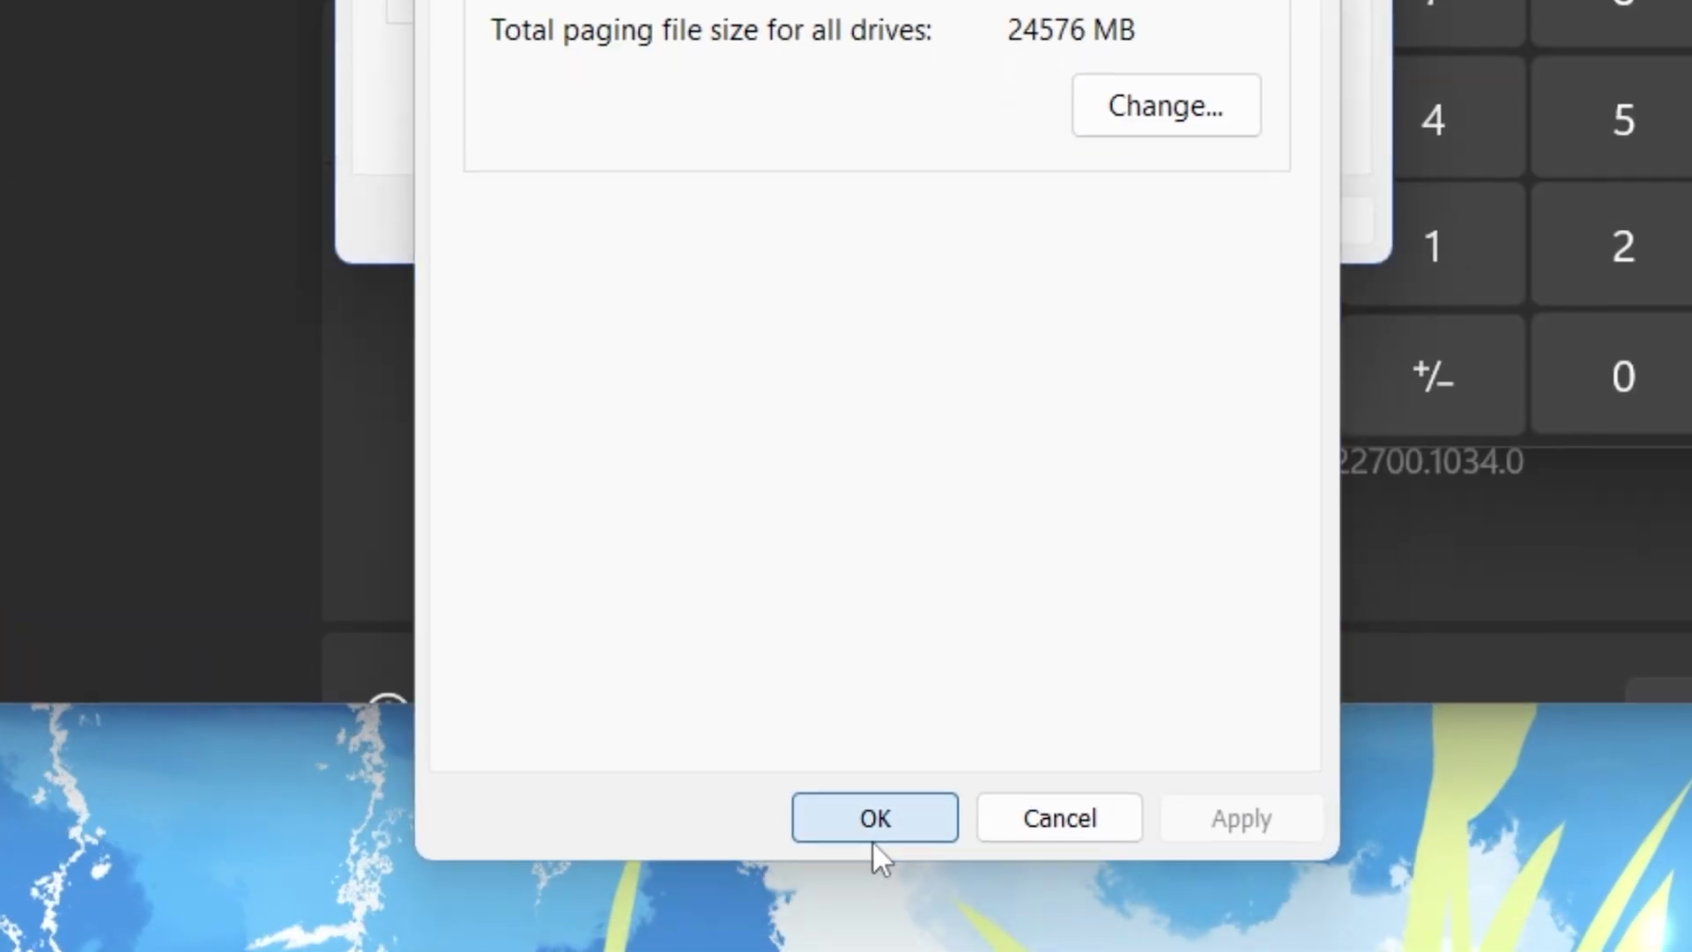
Step: Confirm Performance Options and System Properties, and close Calculator and Settings
left_click(873, 841)
left_click(873, 219)
left_click(1246, 249)
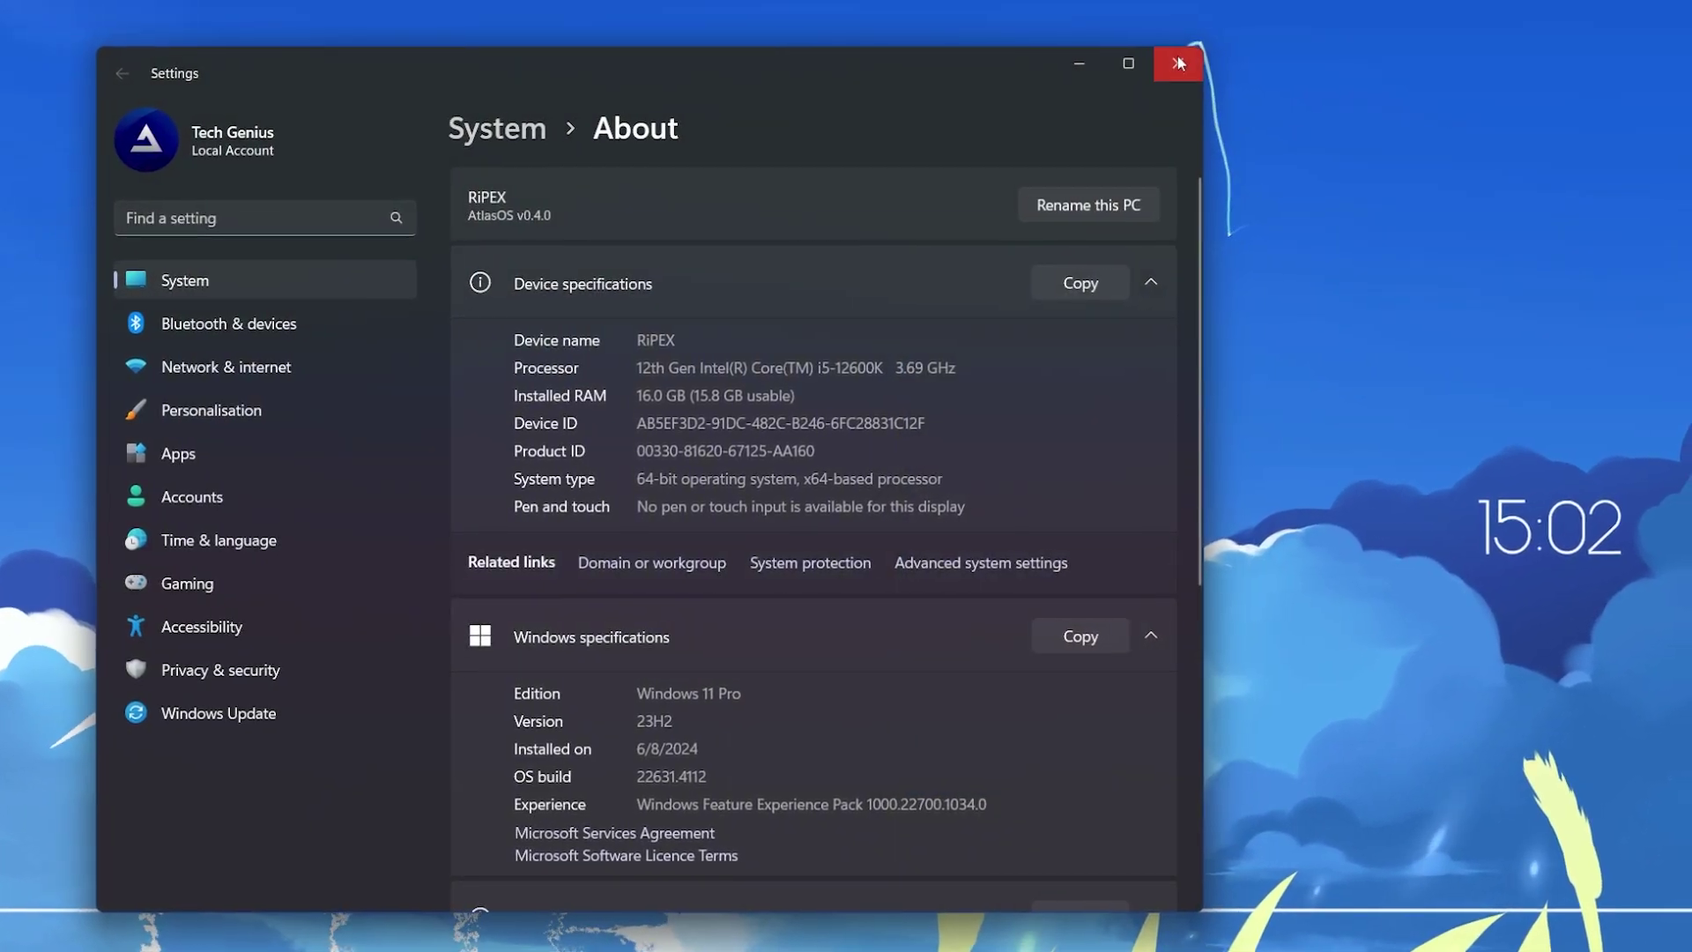
left_click(1190, 68)
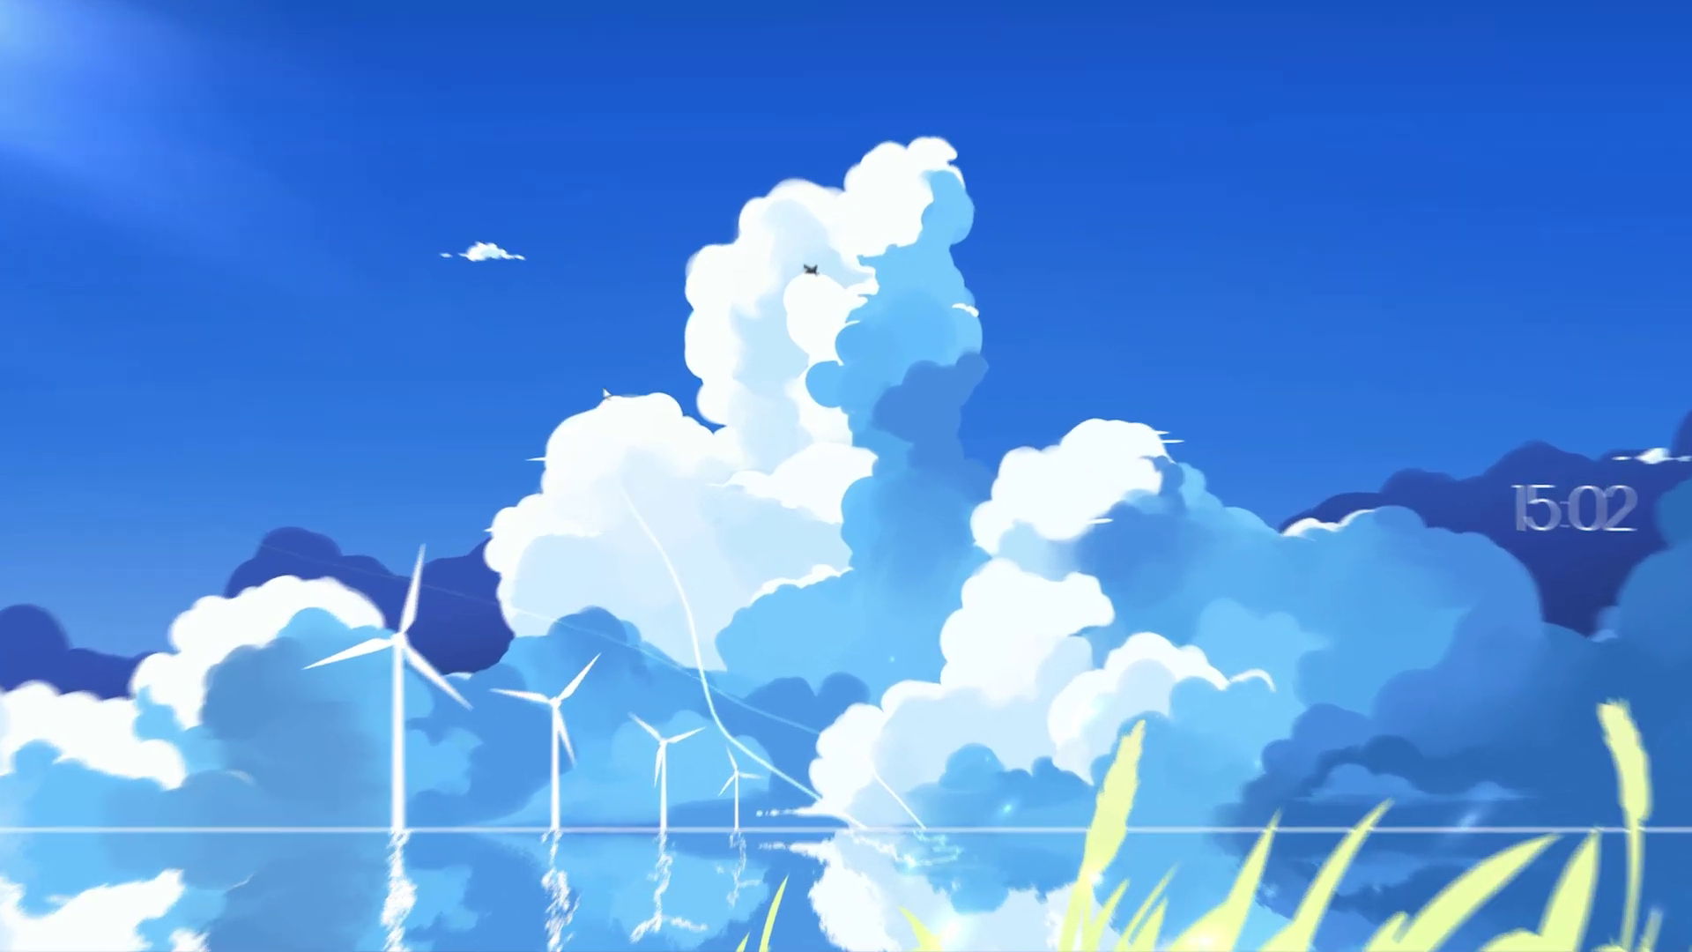
Step: Open the default graphics settings from the desktop's display settings to check Hardware-accelerated GPU scheduling
right_click(616, 398)
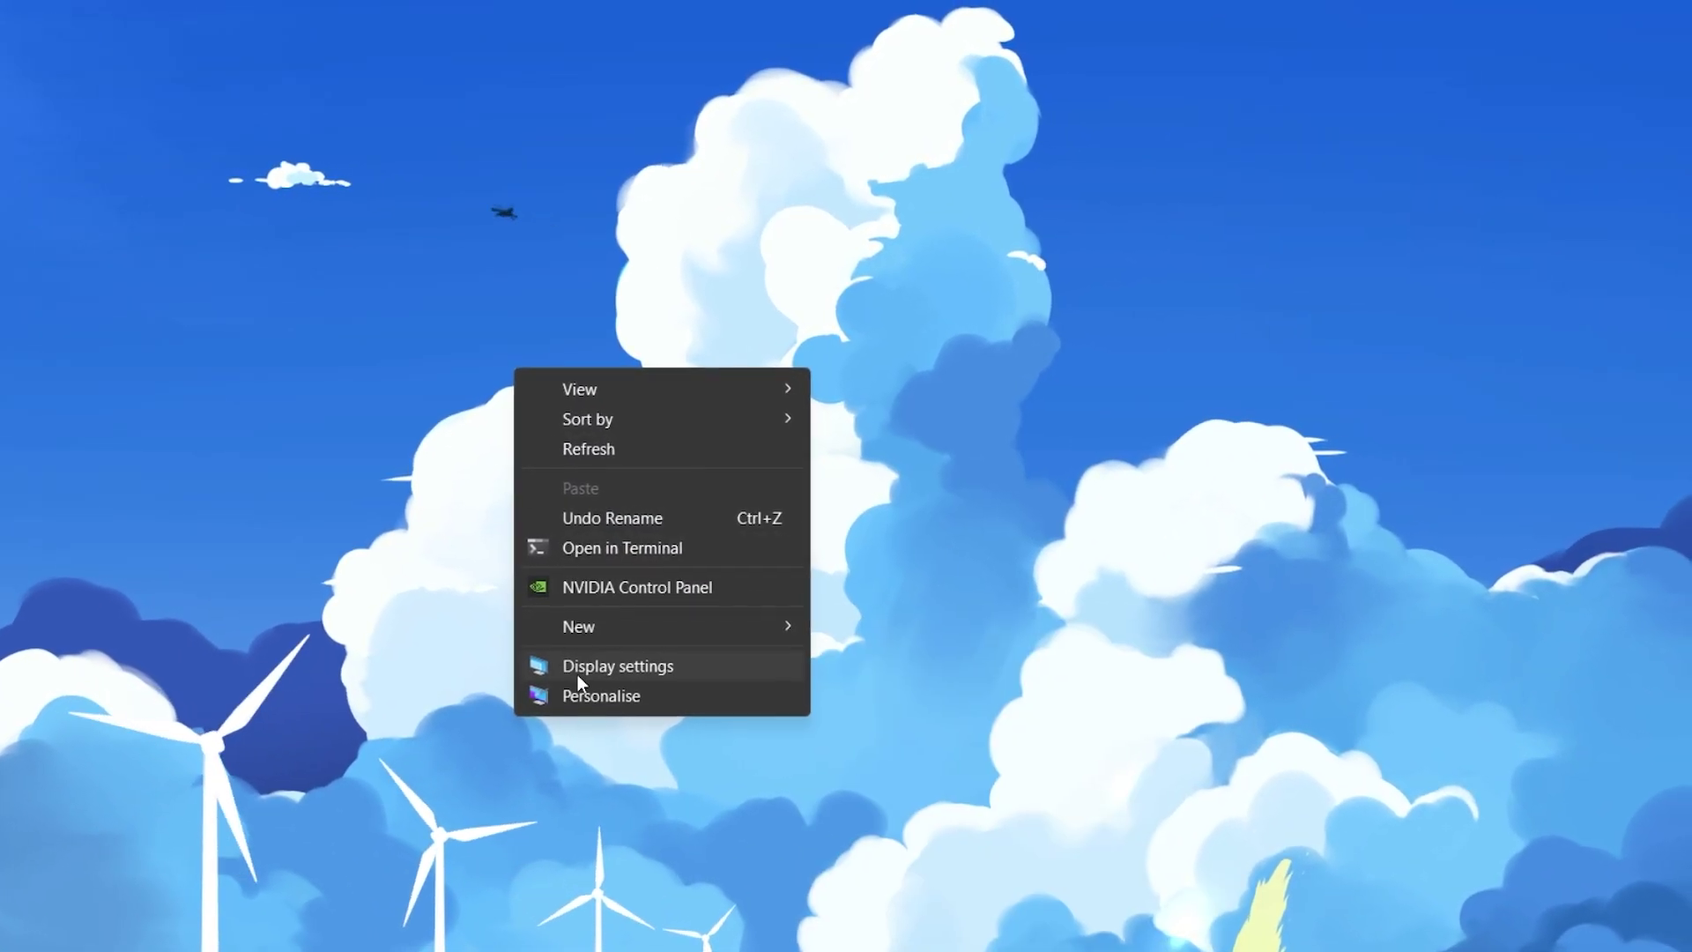
left_click(582, 663)
scroll(820, 299, "down", 5)
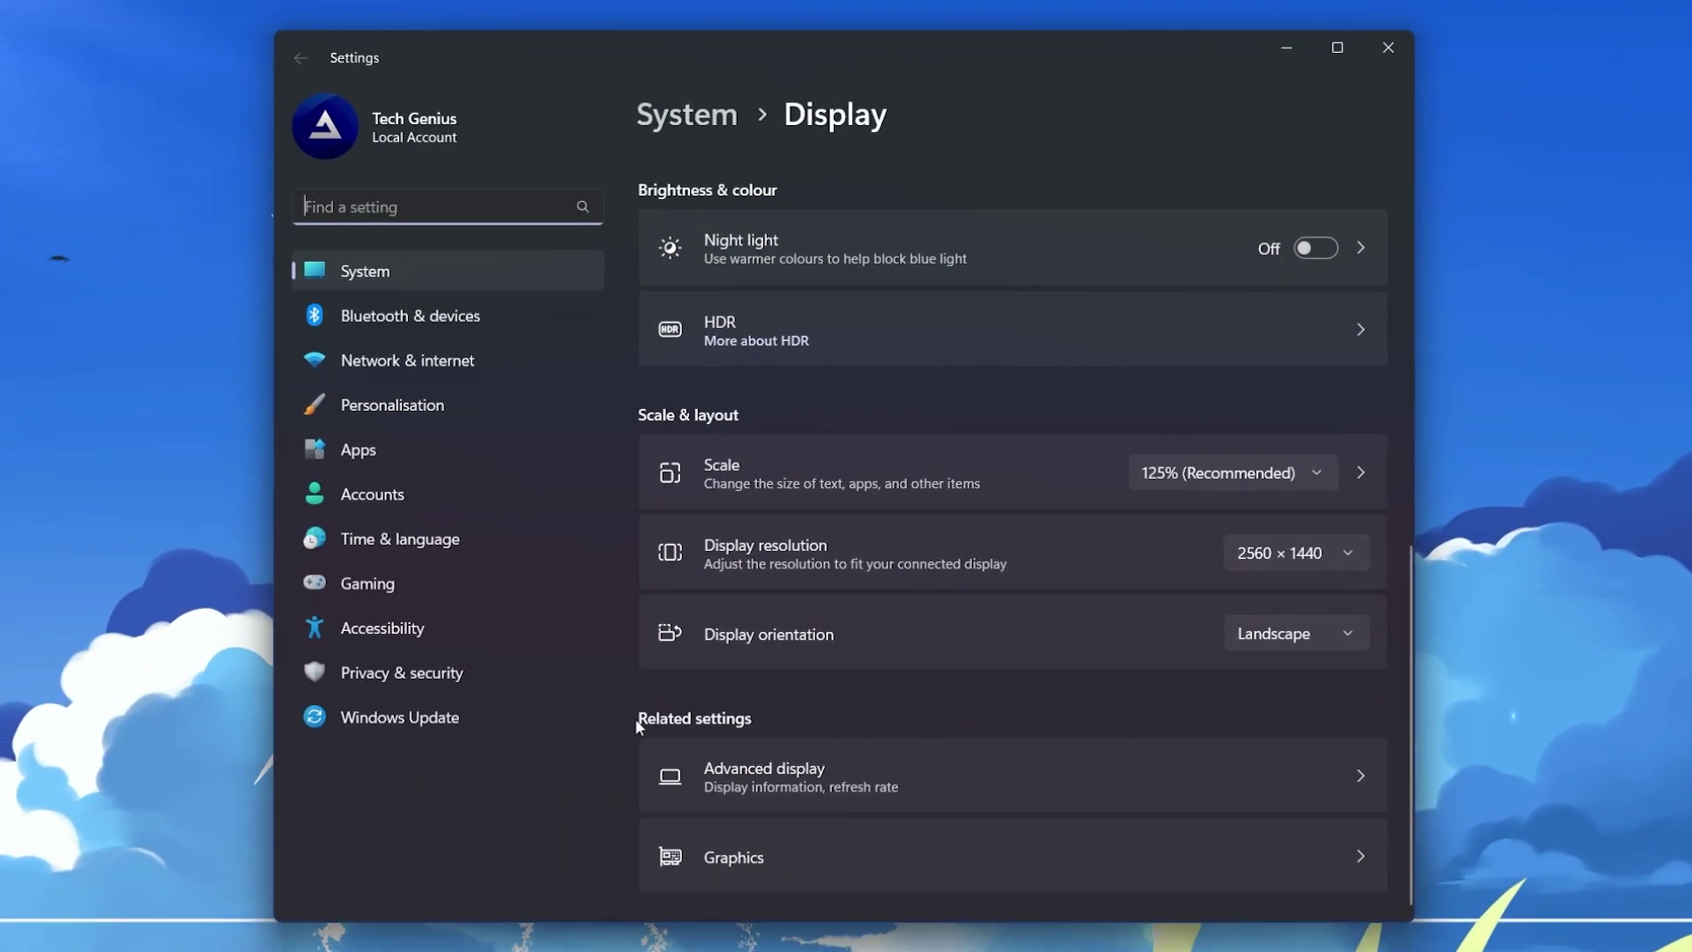
left_click(1277, 870)
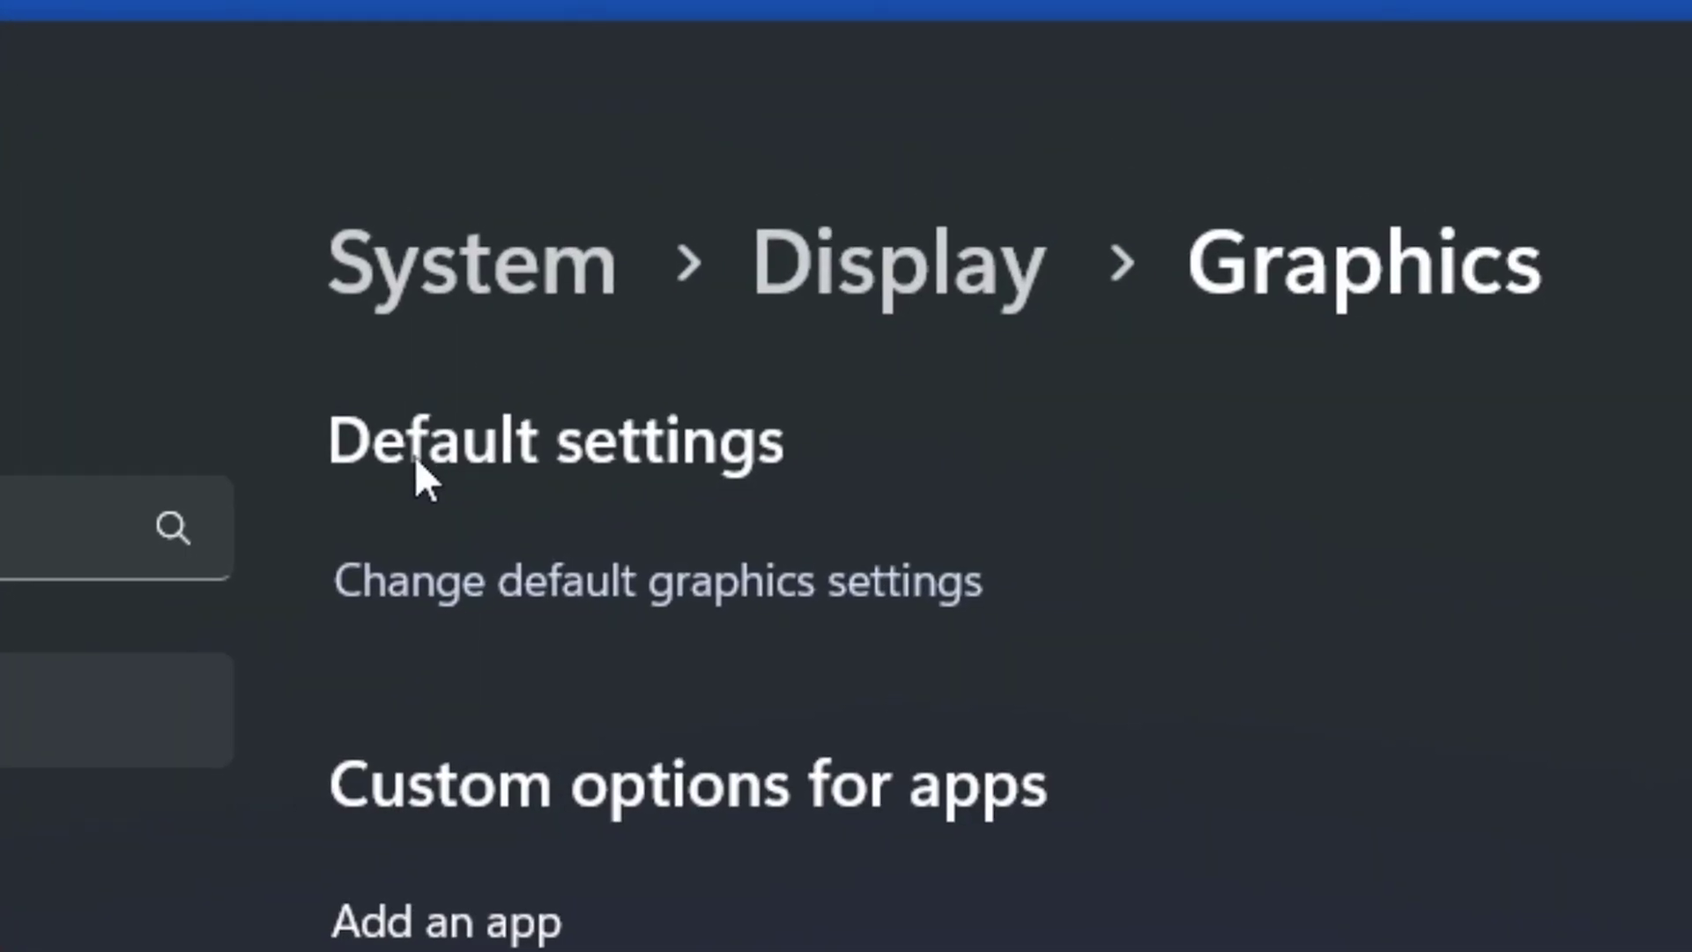
left_click(798, 611)
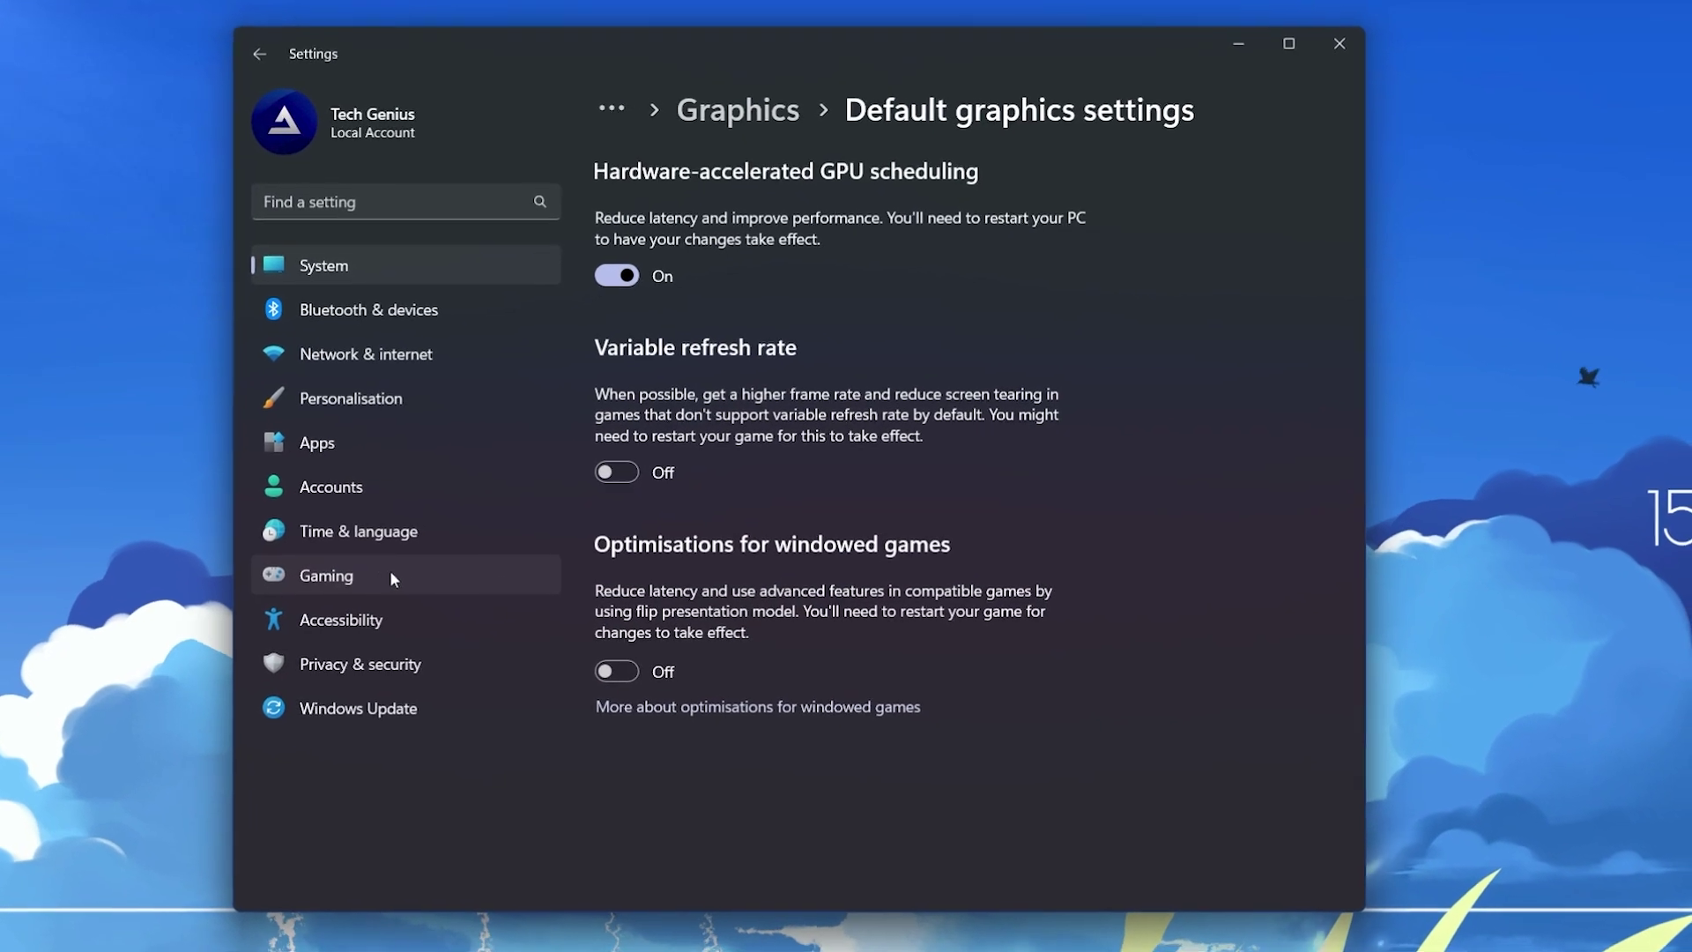
Step: Review the Game Bar and Game Mode pages in the Gaming settings
left_click(305, 579)
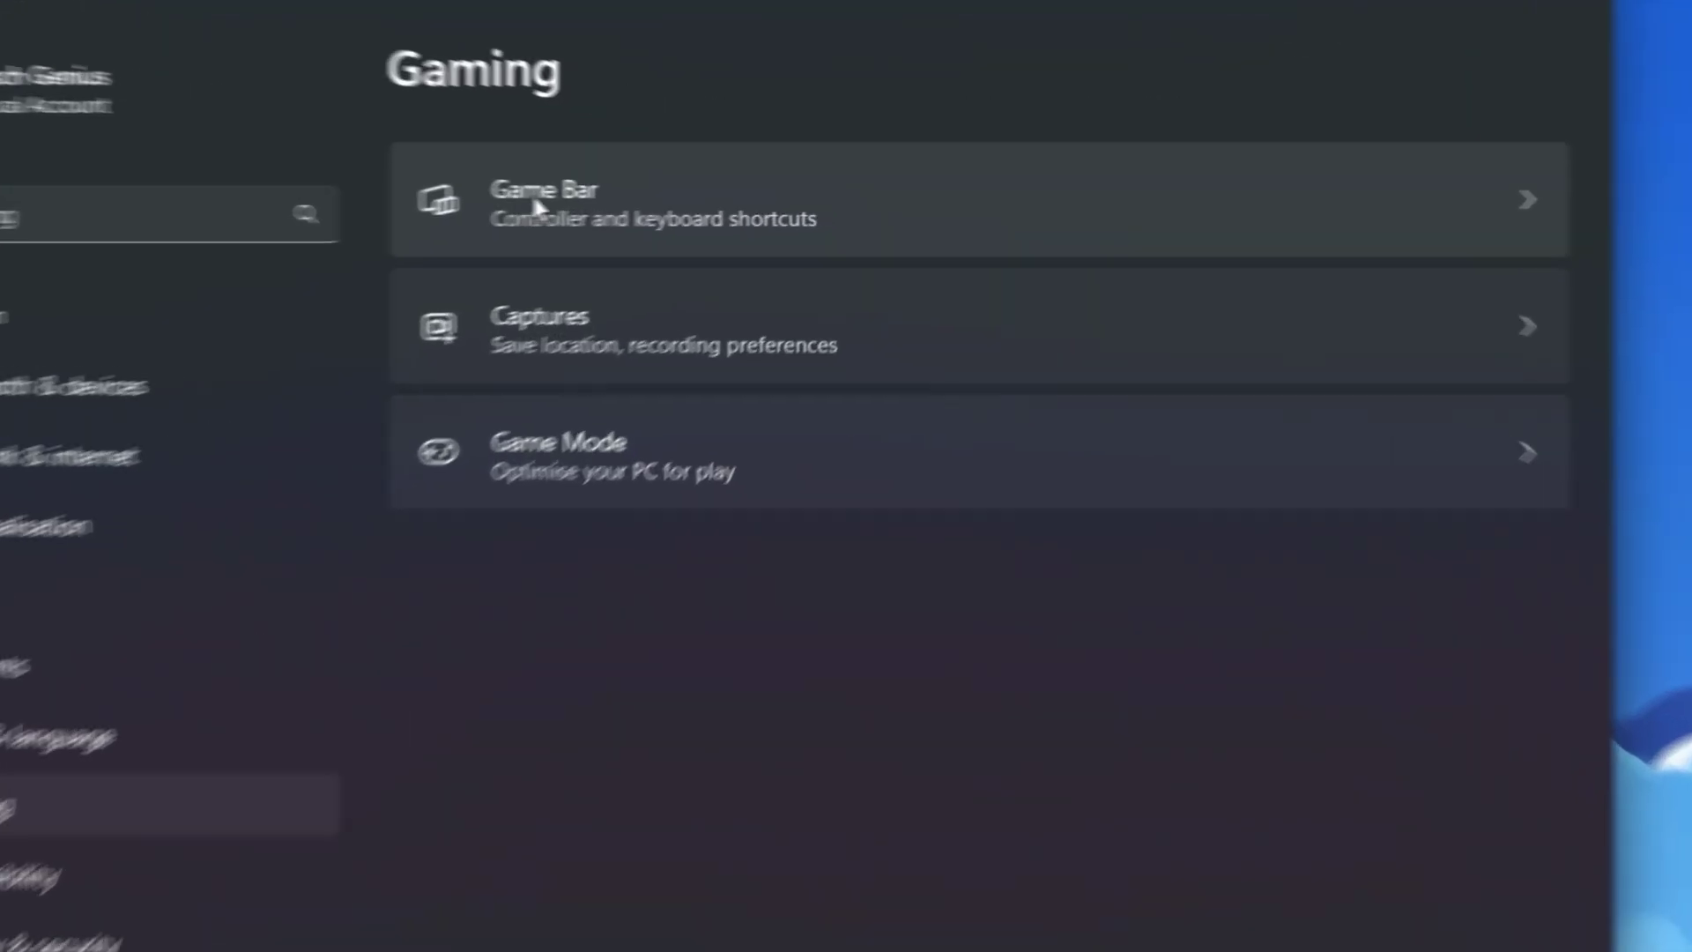
left_click(696, 207)
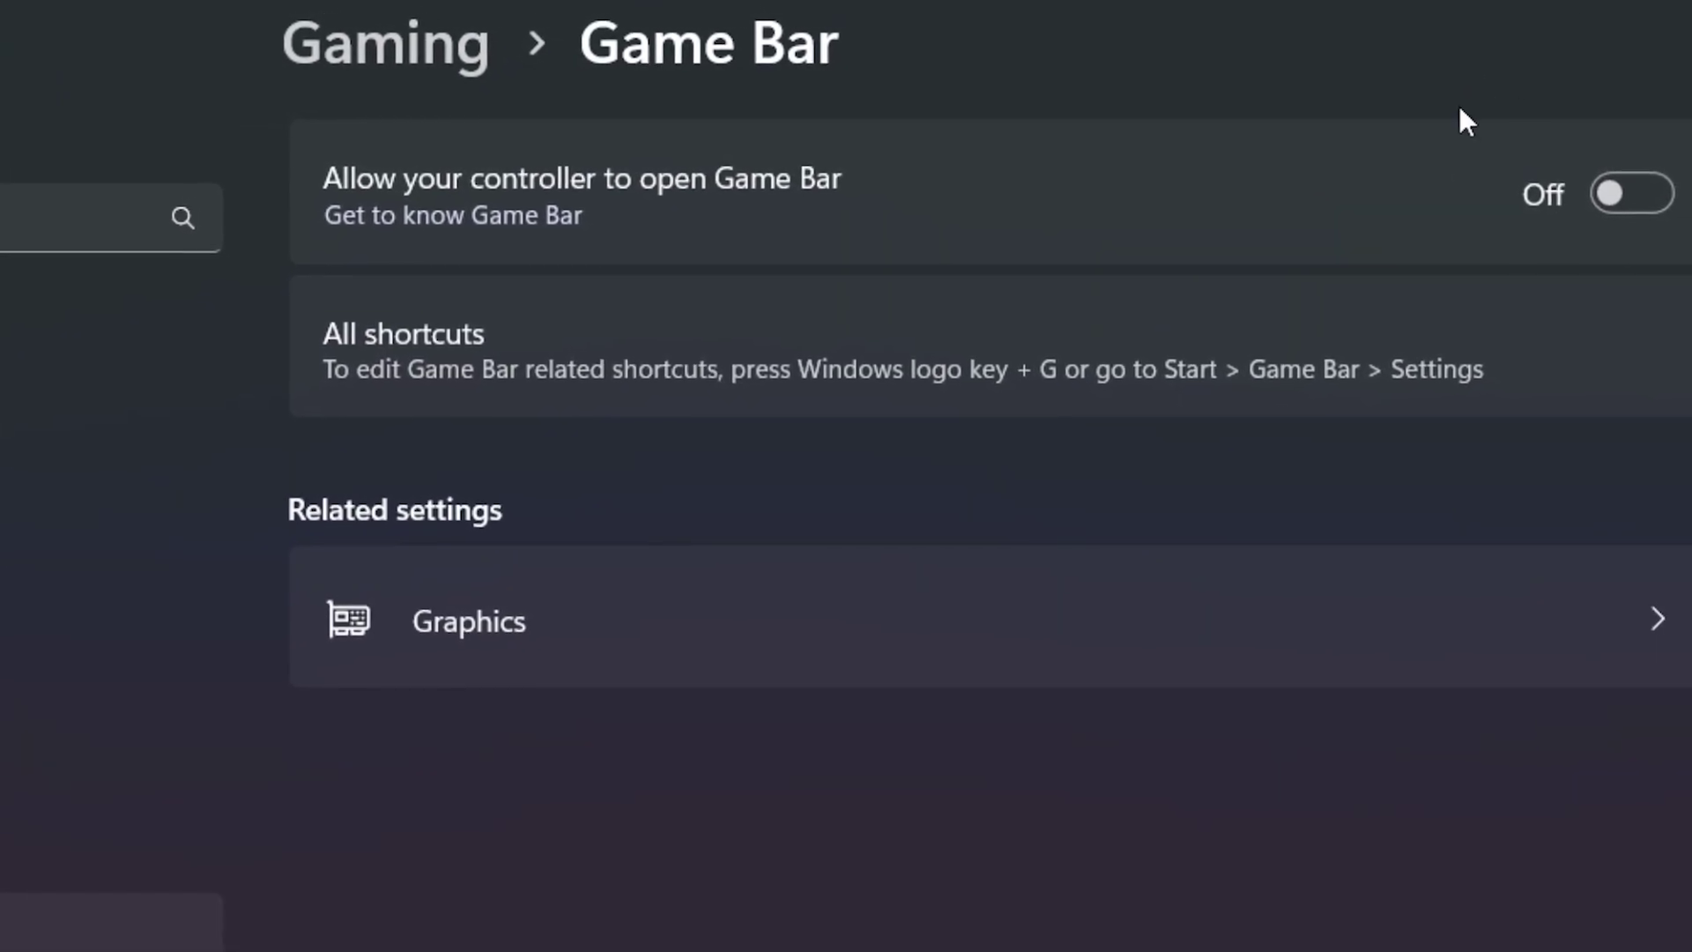
key("alt+Left")
left_click(481, 529)
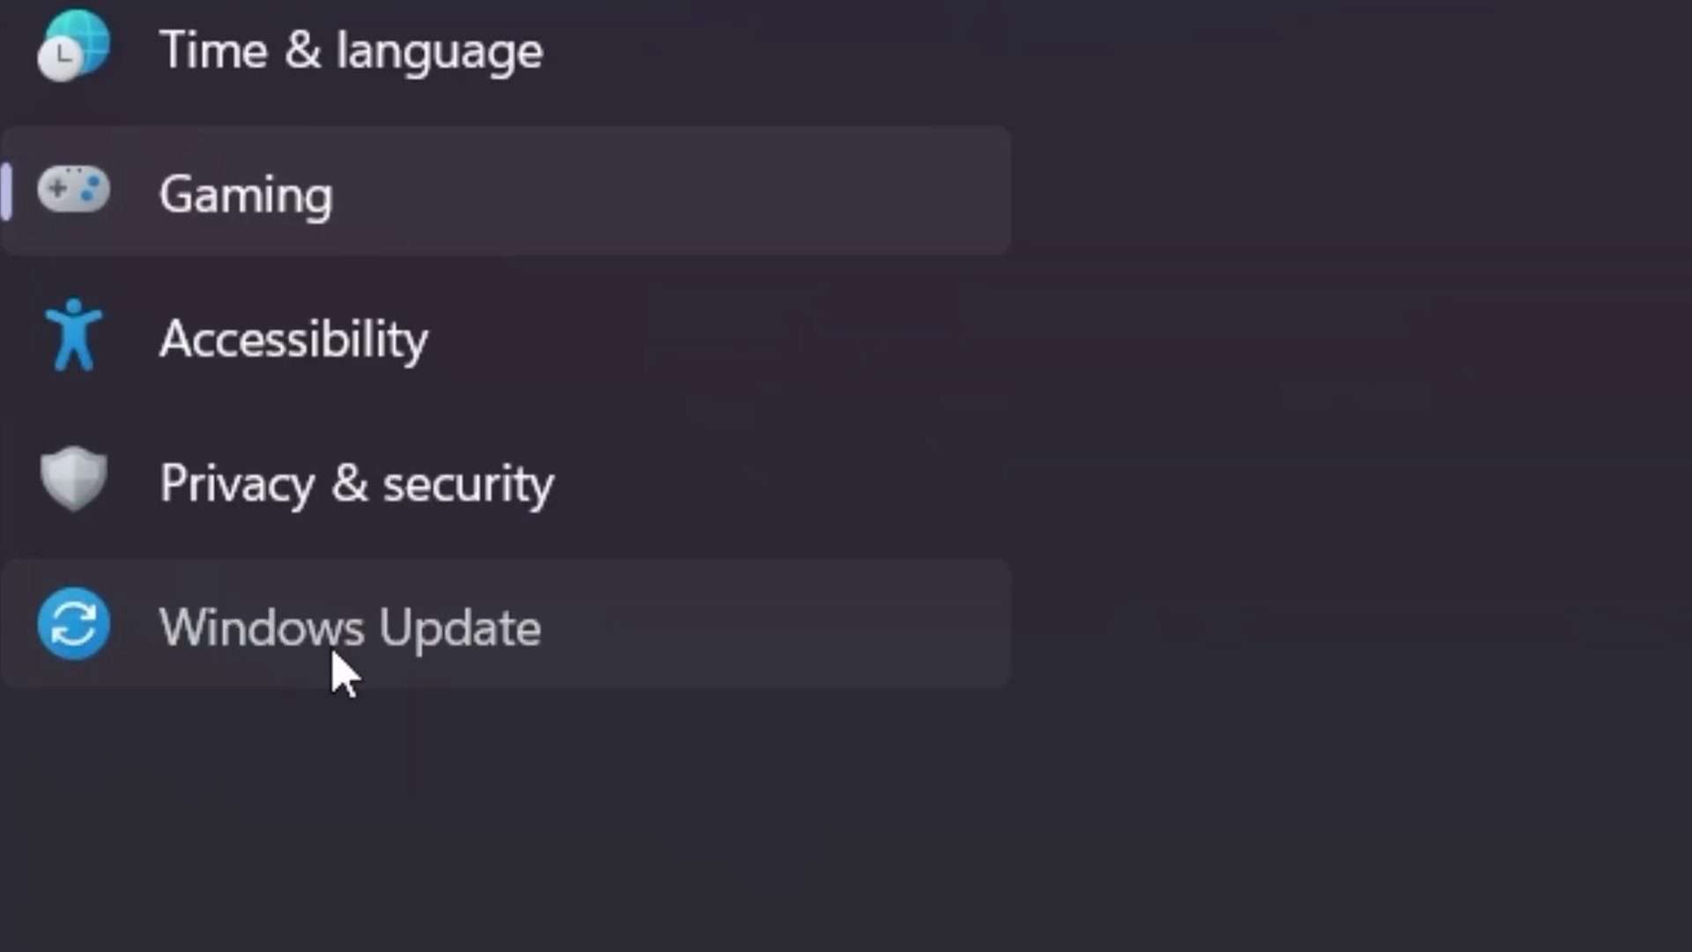
Step: Open Windows Update and check for updates
left_click(332, 667)
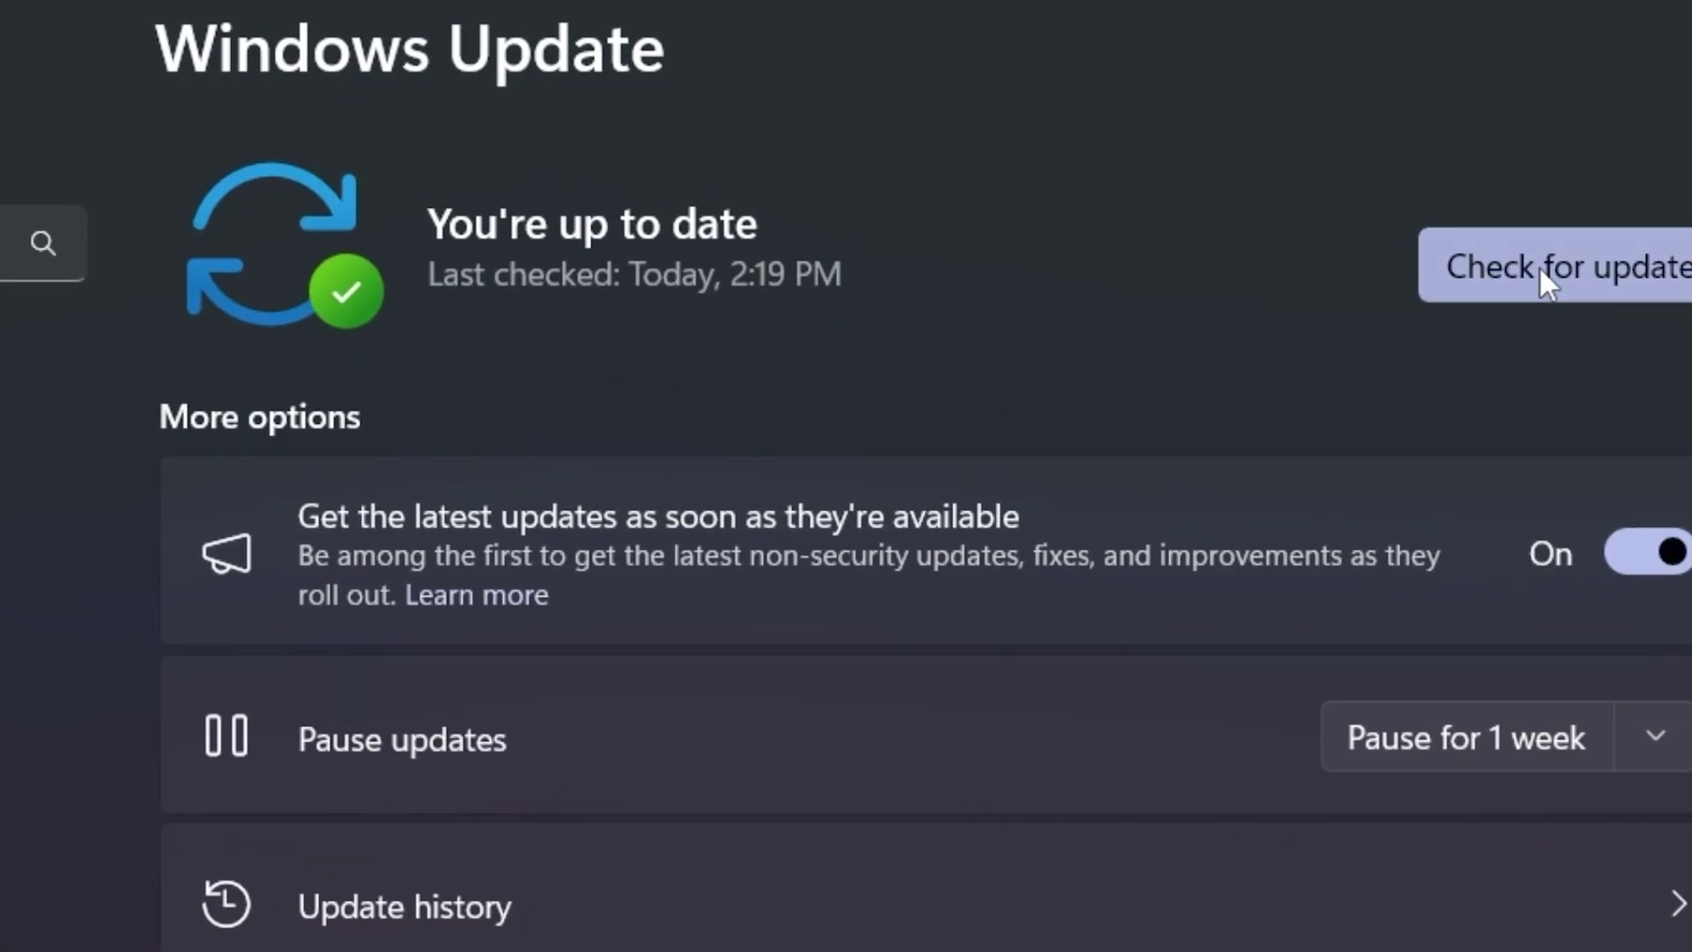
left_click(1538, 266)
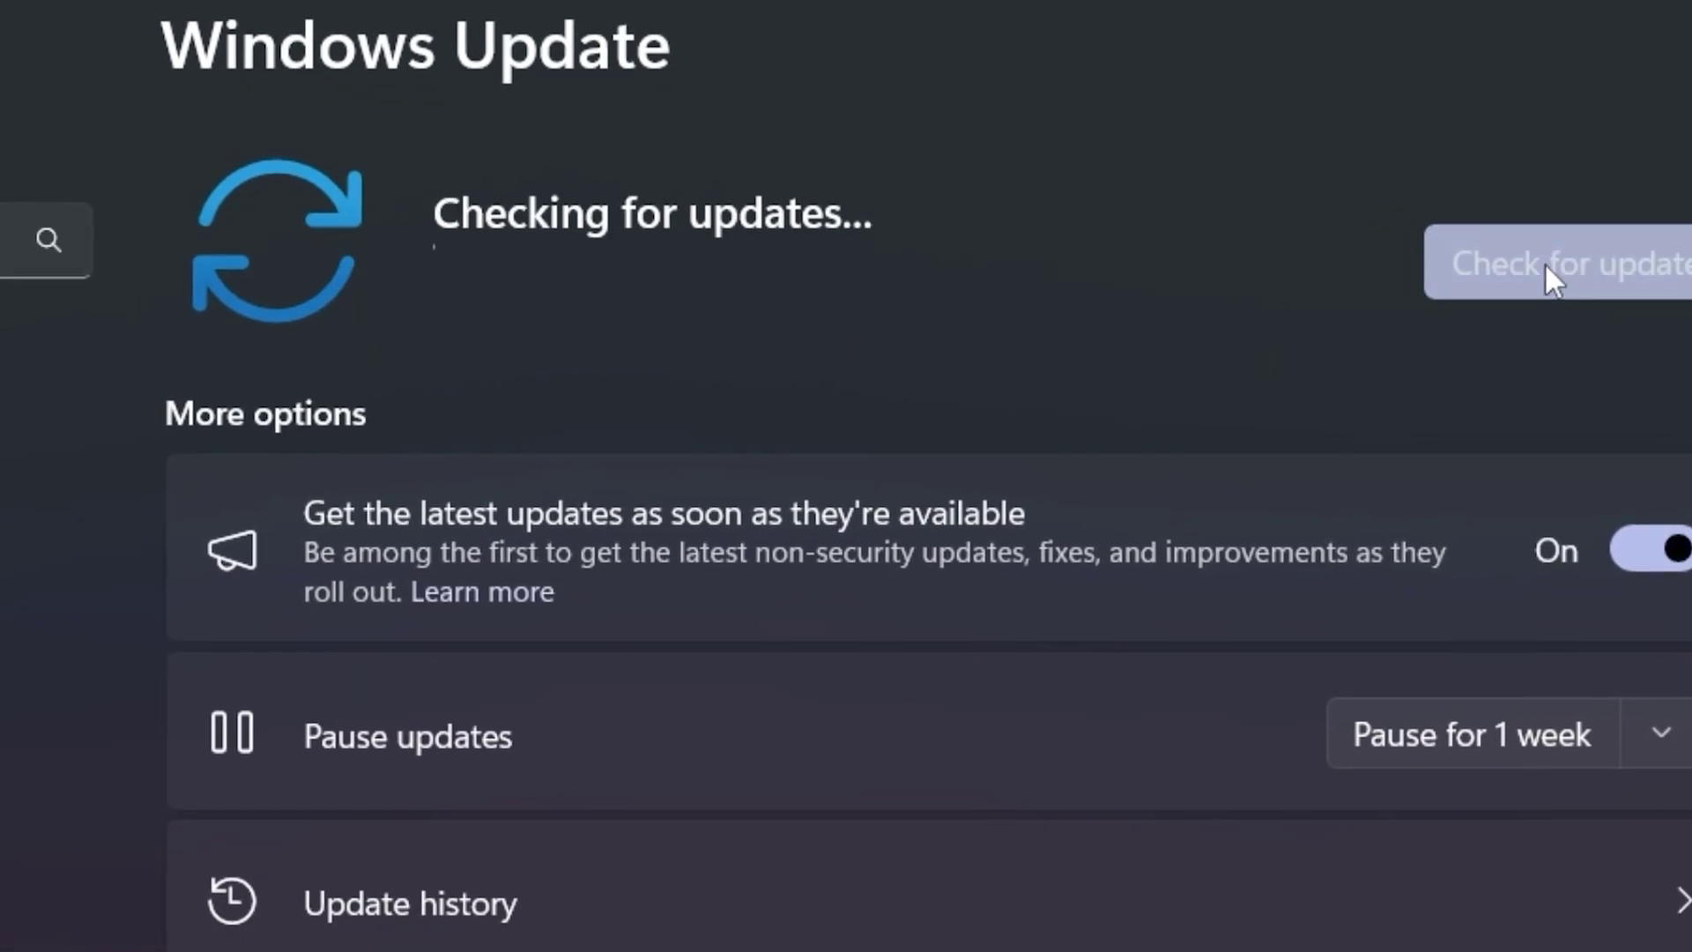